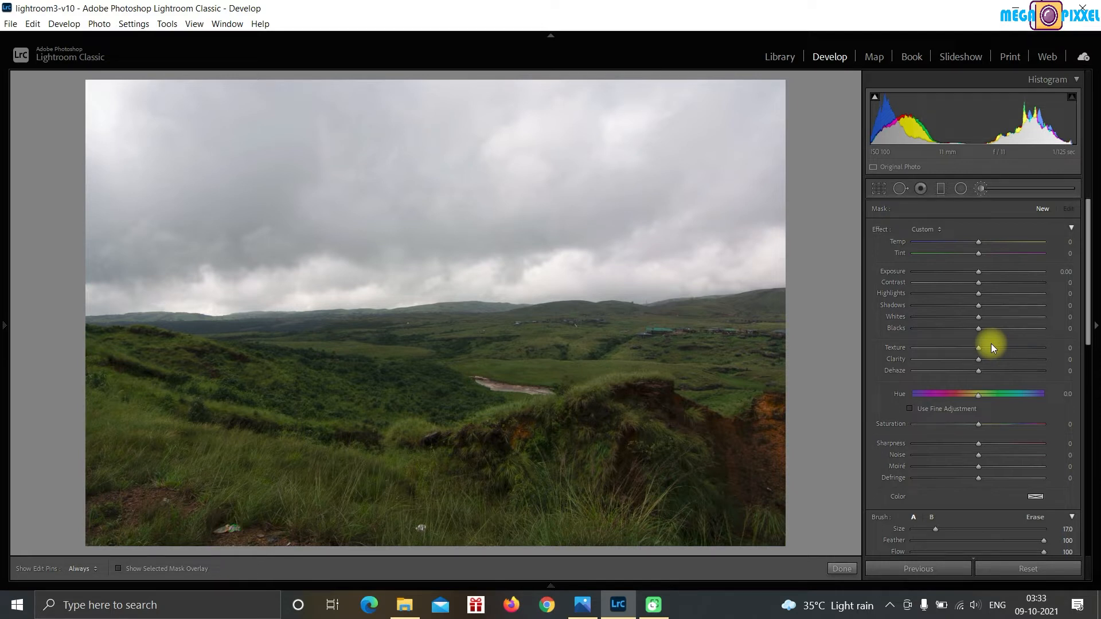
Darken the cloudy sky with the Adjustment Brush, using Exposure −0.81 and Highlights −62.
left_click(981, 190)
left_click(1052, 210)
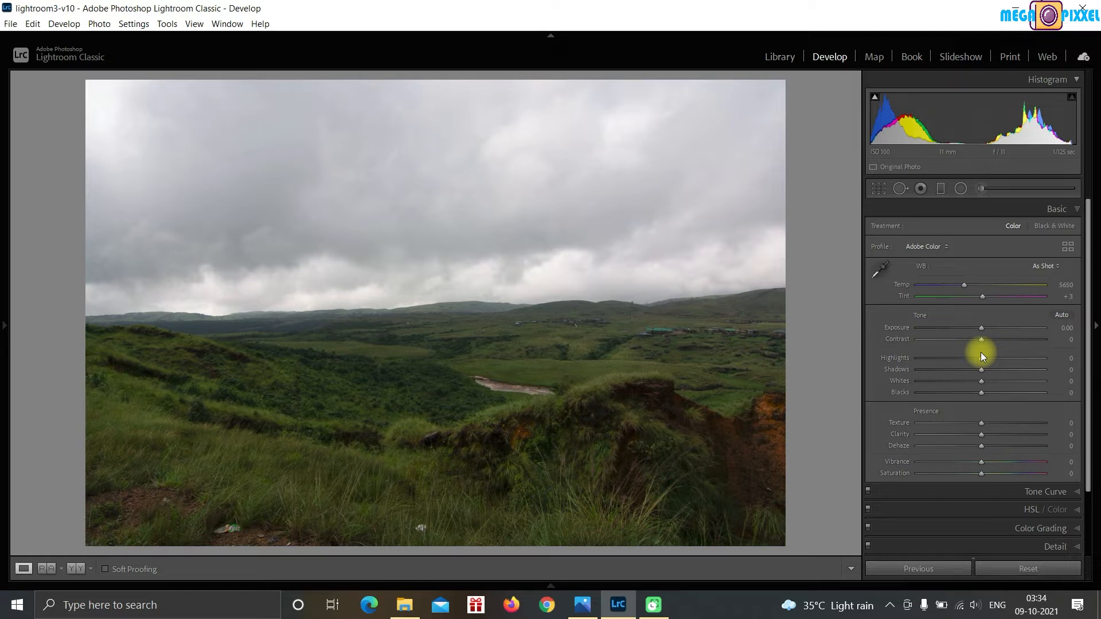
key("t")
left_click(981, 189)
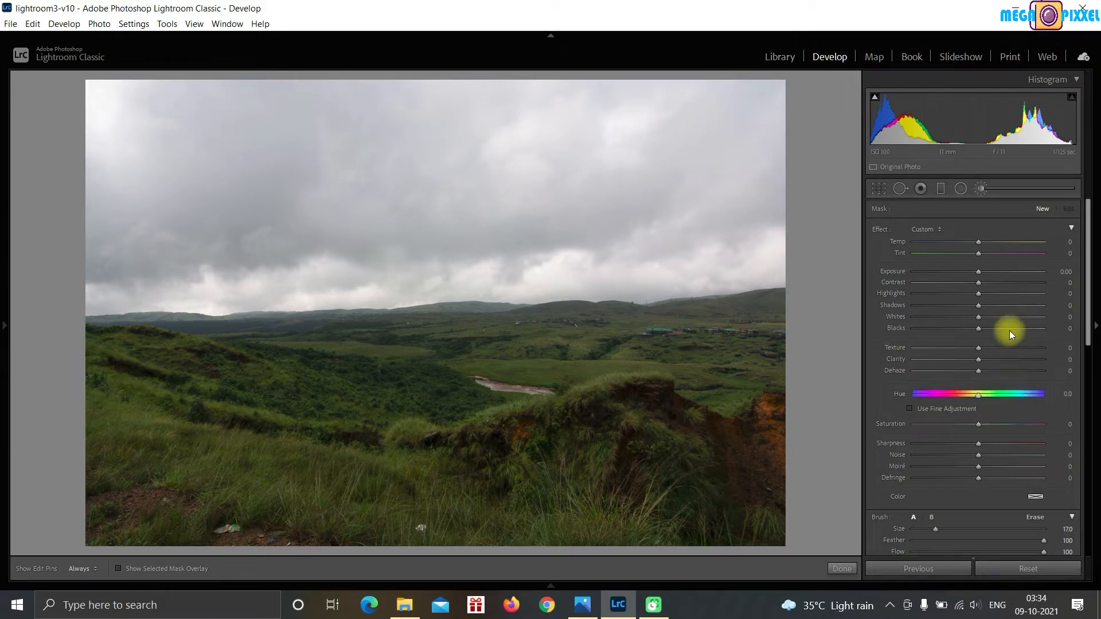
left_click_drag(980, 276, 939, 300)
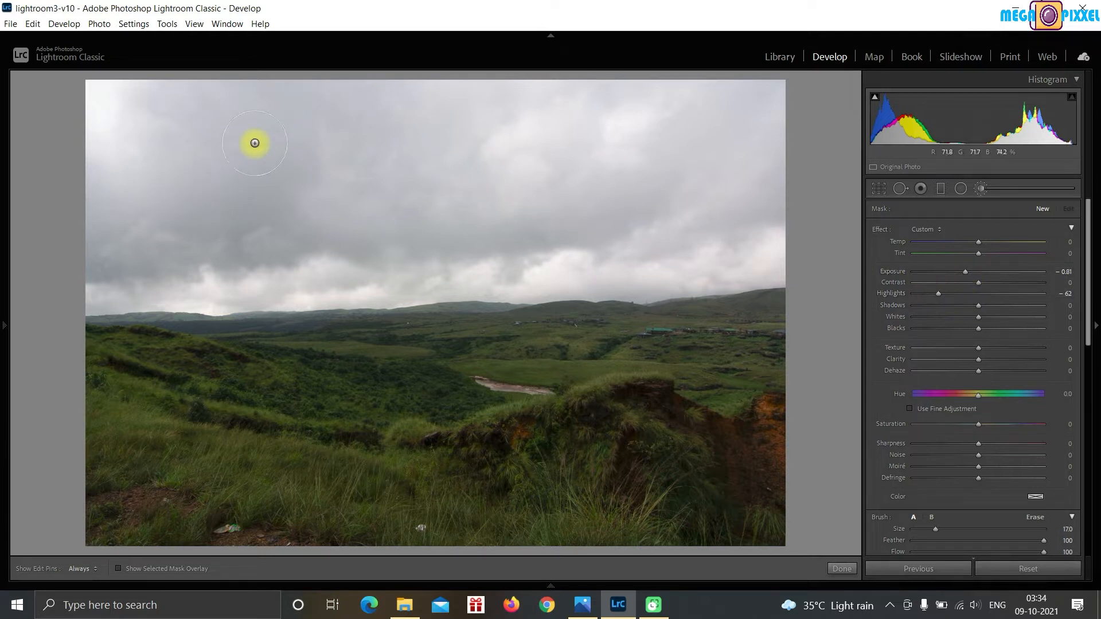
mouse_move(104, 100)
left_mouse_down()
mouse_move(836, 103)
mouse_move(86, 103)
mouse_move(598, 123)
mouse_move(315, 136)
mouse_move(25, 116)
mouse_move(110, 94)
mouse_move(693, 226)
mouse_move(409, 218)
mouse_move(191, 255)
mouse_move(828, 246)
mouse_move(61, 239)
mouse_move(886, 153)
mouse_move(644, 83)
mouse_move(599, 146)
mouse_move(551, 156)
left_mouse_up()
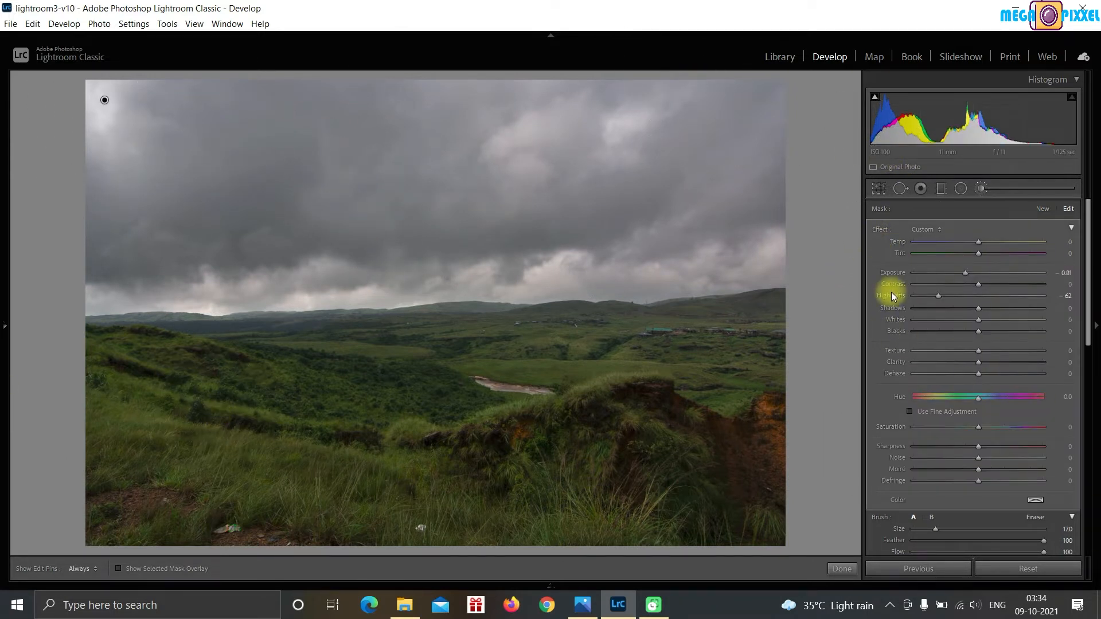
Reset the brush effect and paint over the grassy foreground with Shadows set to 41.
double_click(881, 230)
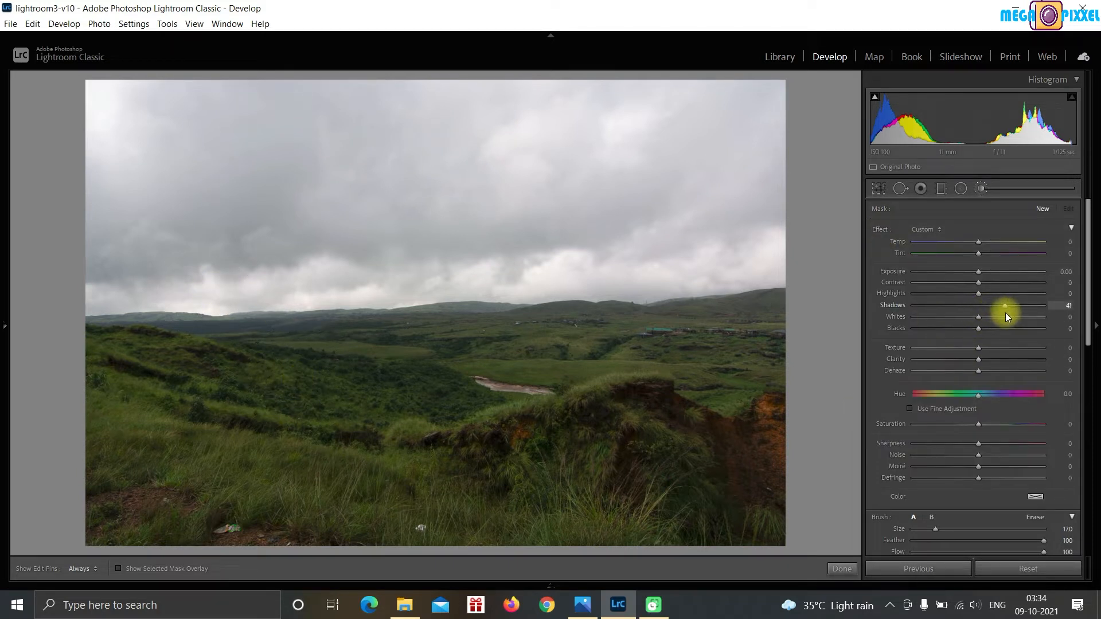
mouse_move(121, 492)
left_mouse_down()
mouse_move(130, 489)
mouse_move(111, 463)
mouse_move(706, 487)
mouse_move(58, 499)
mouse_move(543, 491)
mouse_move(639, 466)
left_mouse_up()
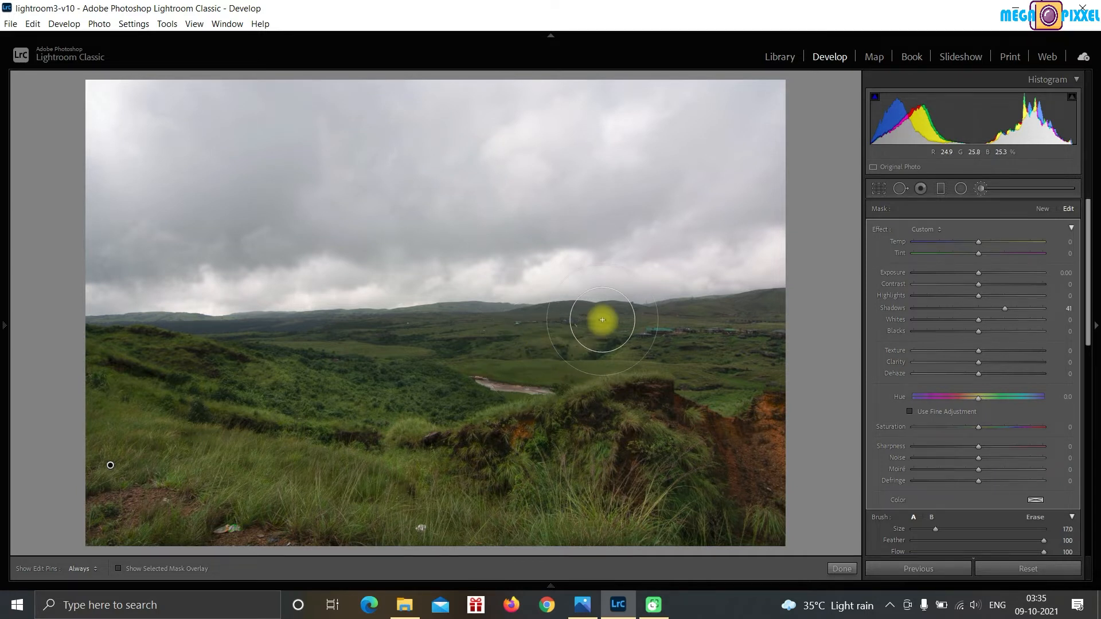
Delete the foreground brush adjustment and reset all of the brush's effect sliders.
double_click(886, 232)
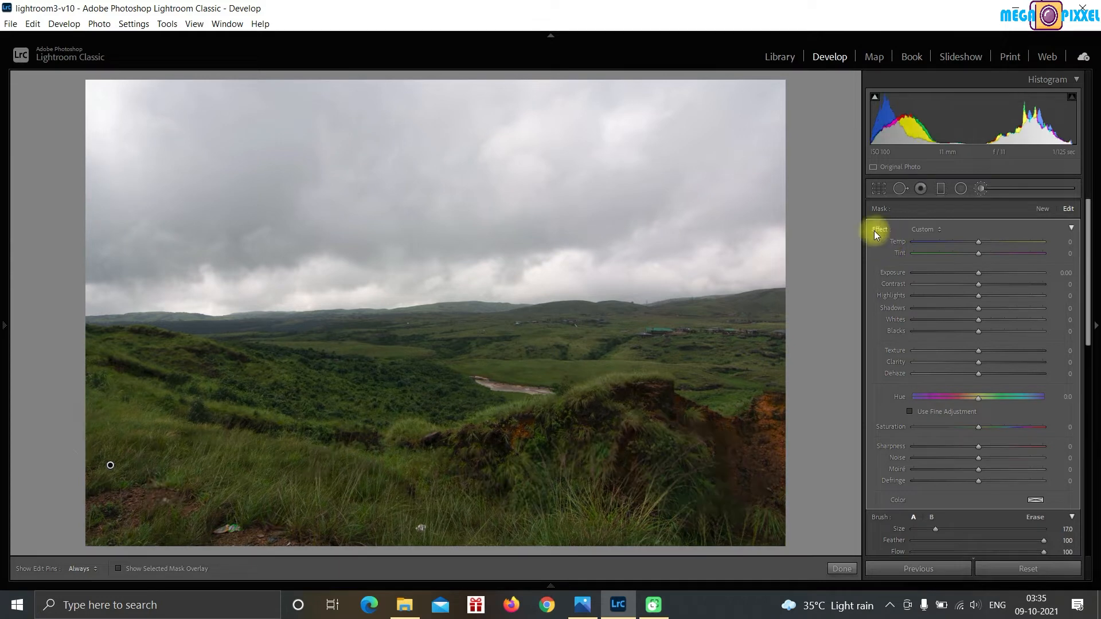
right_click(110, 466)
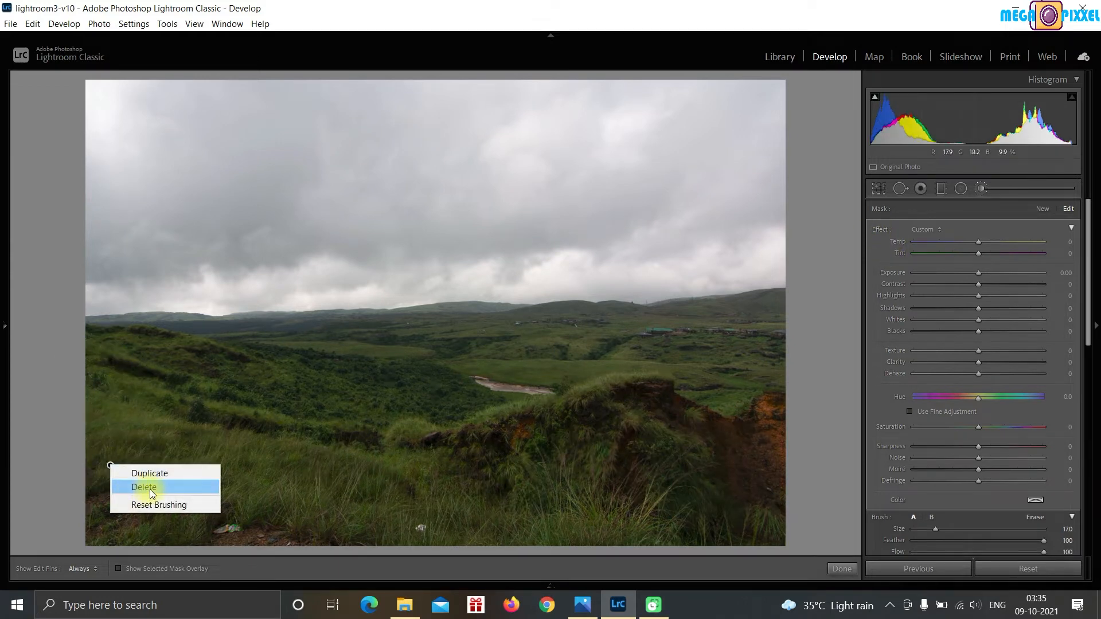
left_click(144, 487)
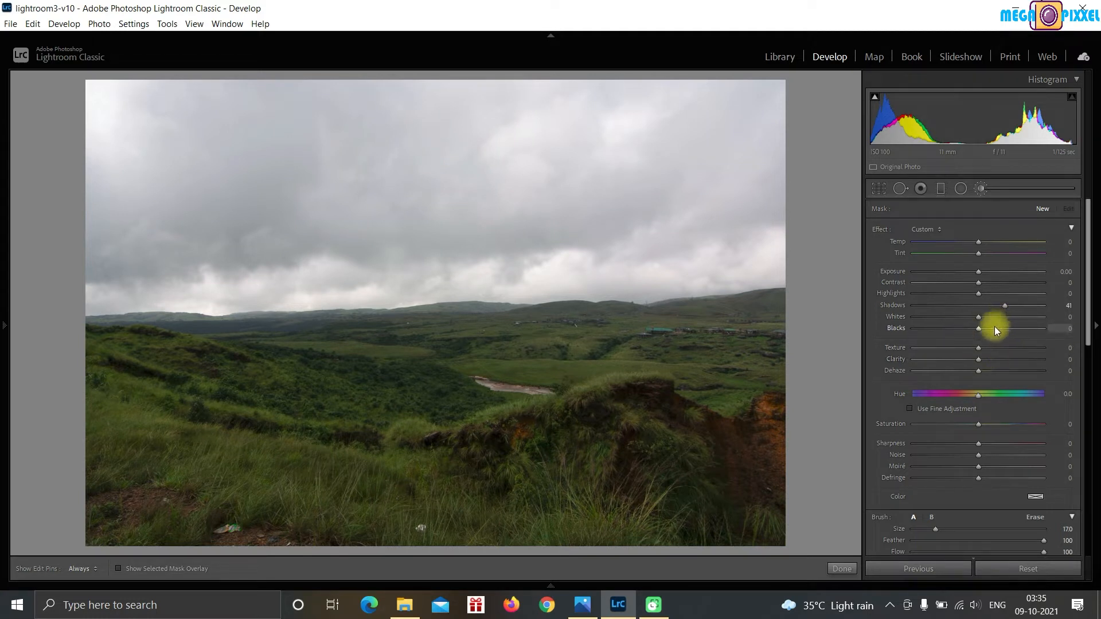
double_click(882, 231)
Examine the brush options, the basic global adjustments and the global sharpening and noise reduction settings.
scroll(942, 445, "down", 2)
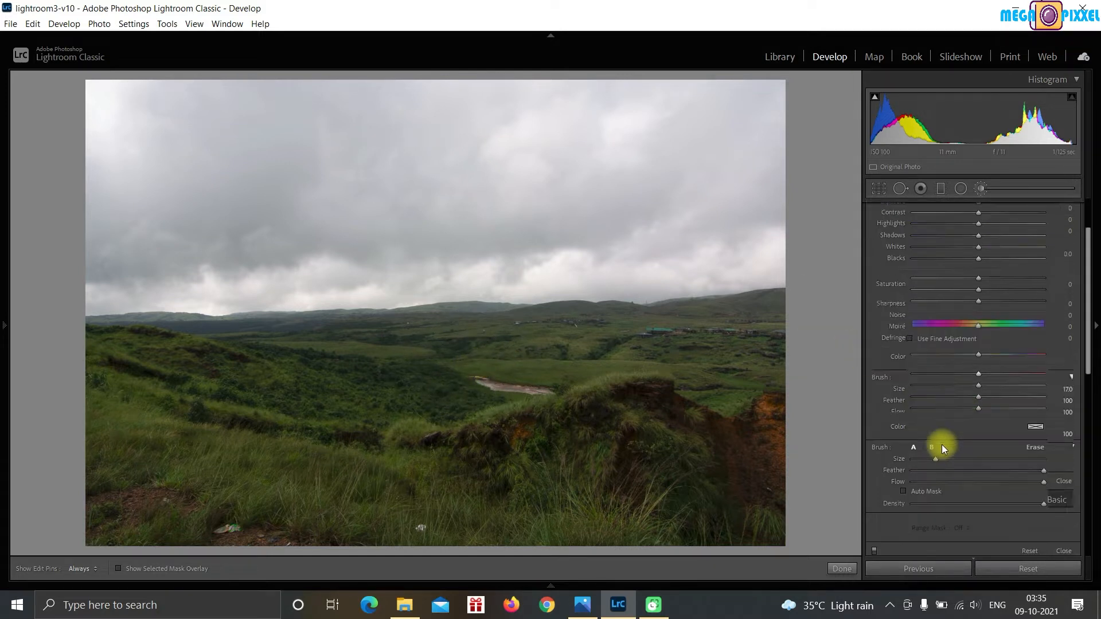
scroll(939, 407, "up", 1)
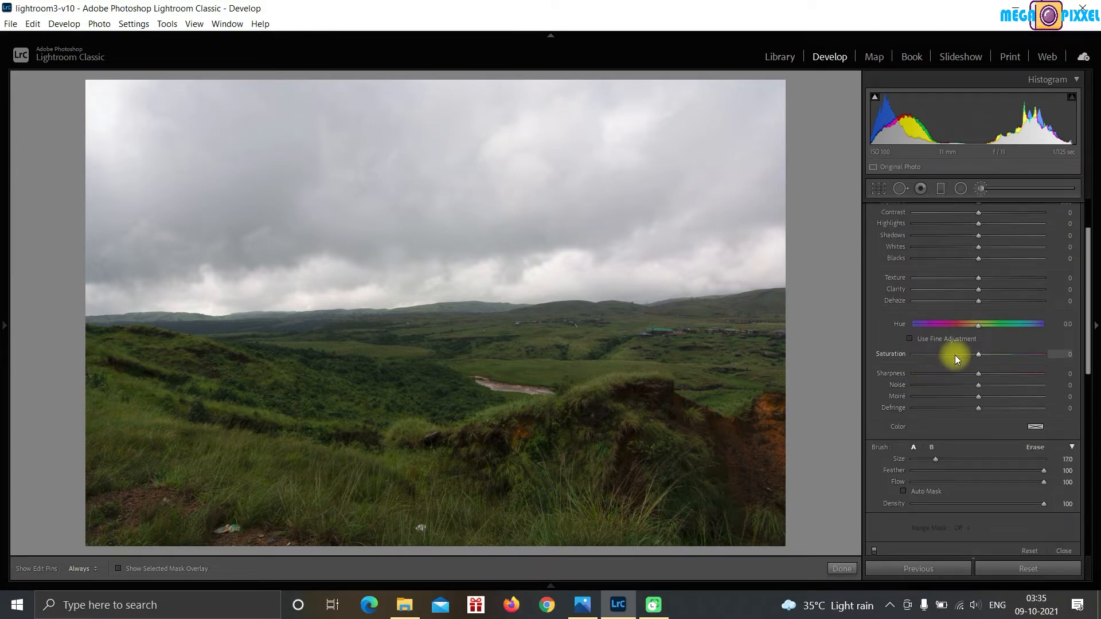
scroll(955, 356, "up", 2)
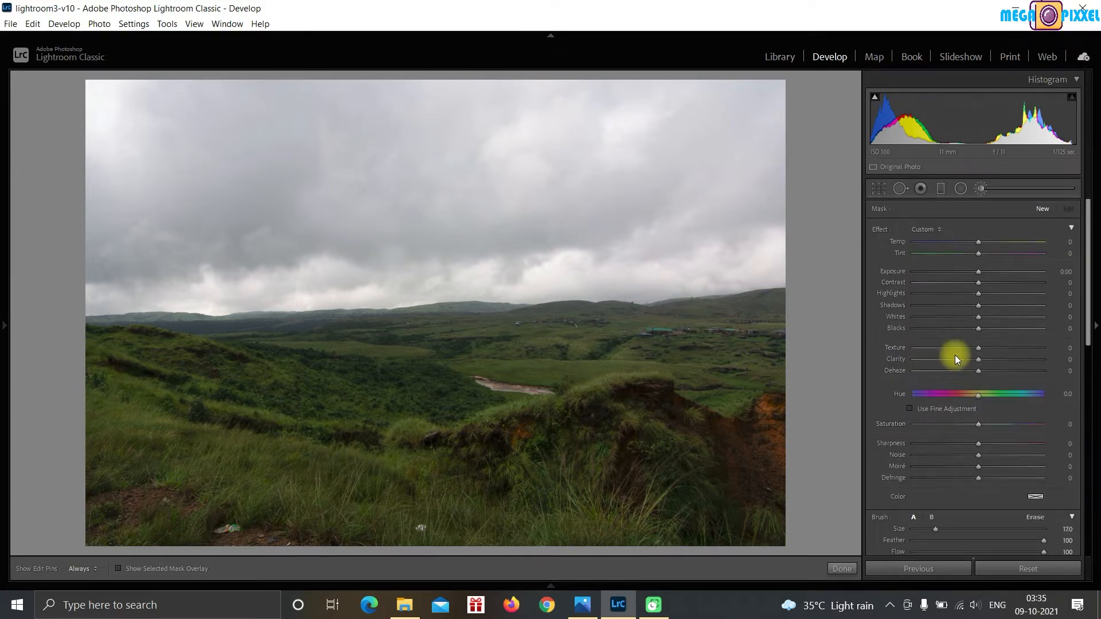
left_click(983, 189)
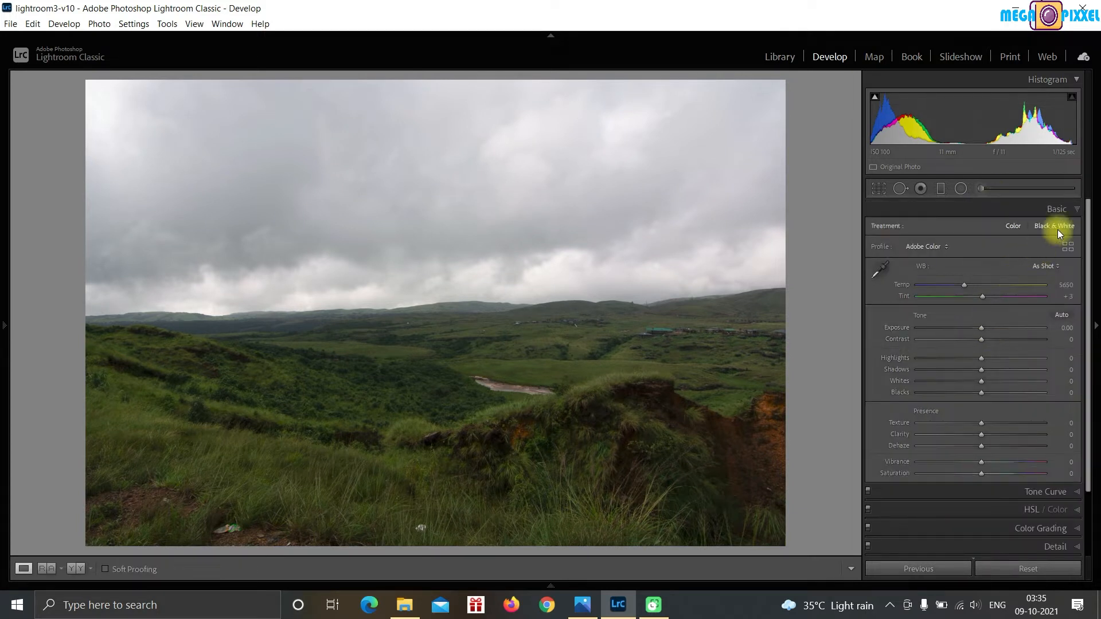
left_click(1051, 210)
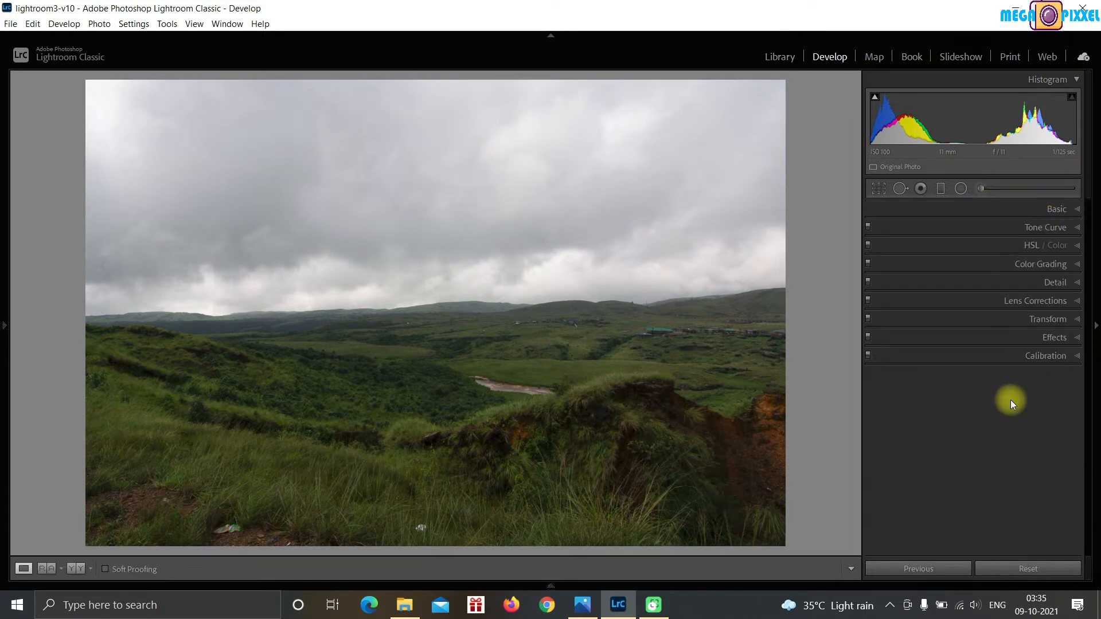
left_click(1059, 283)
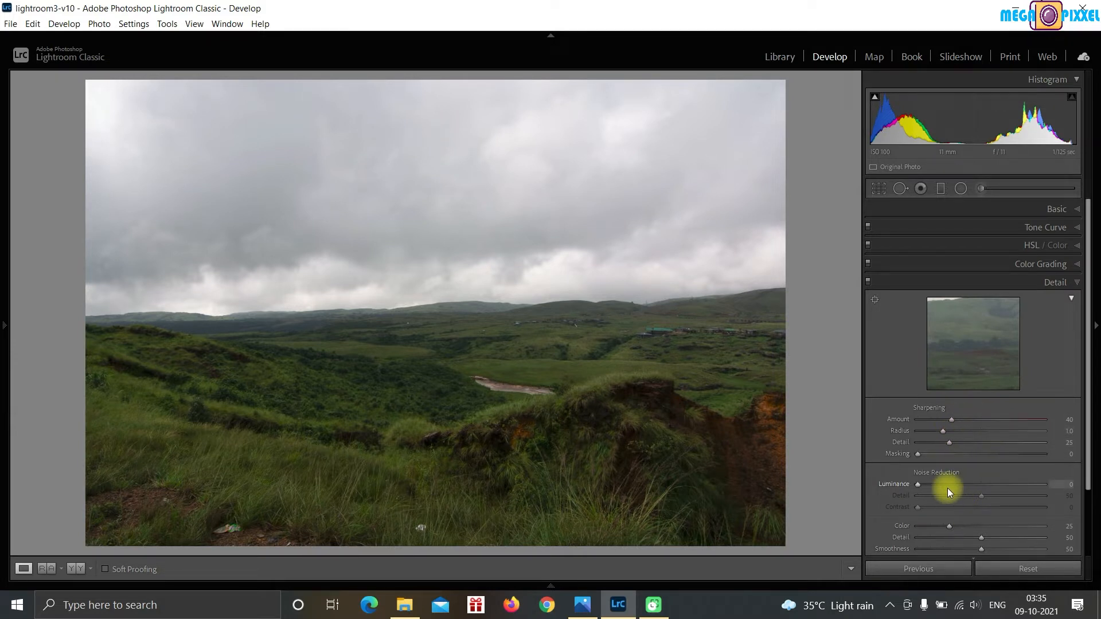
Brush noise reduction of 42 across the upper sky, and delete that brush adjustment.
left_click(980, 188)
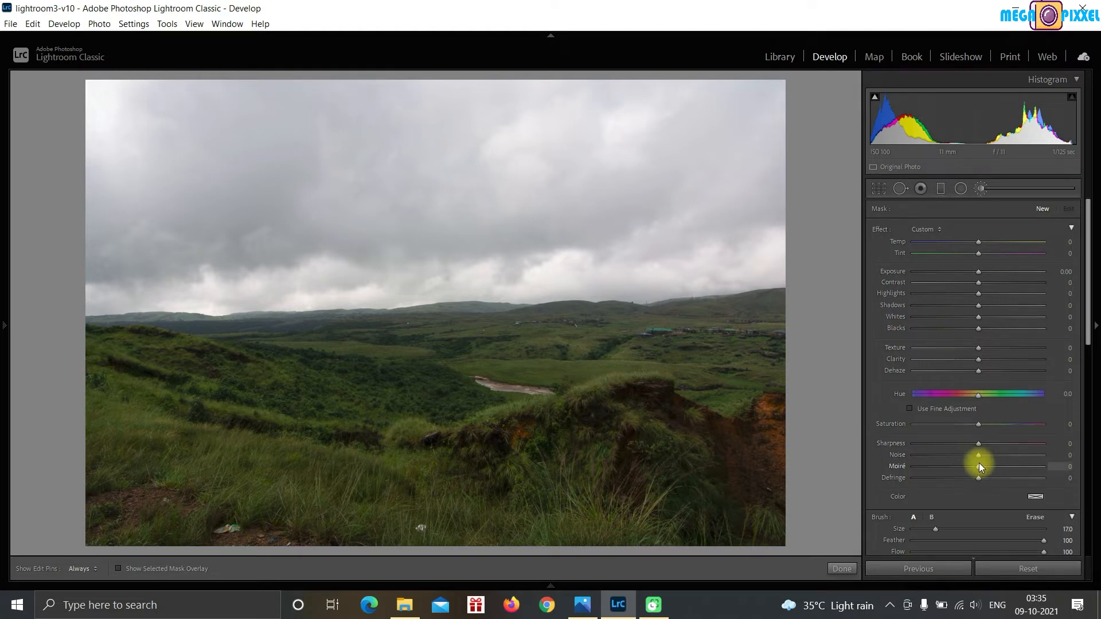
left_click_drag(1004, 459, 1009, 459)
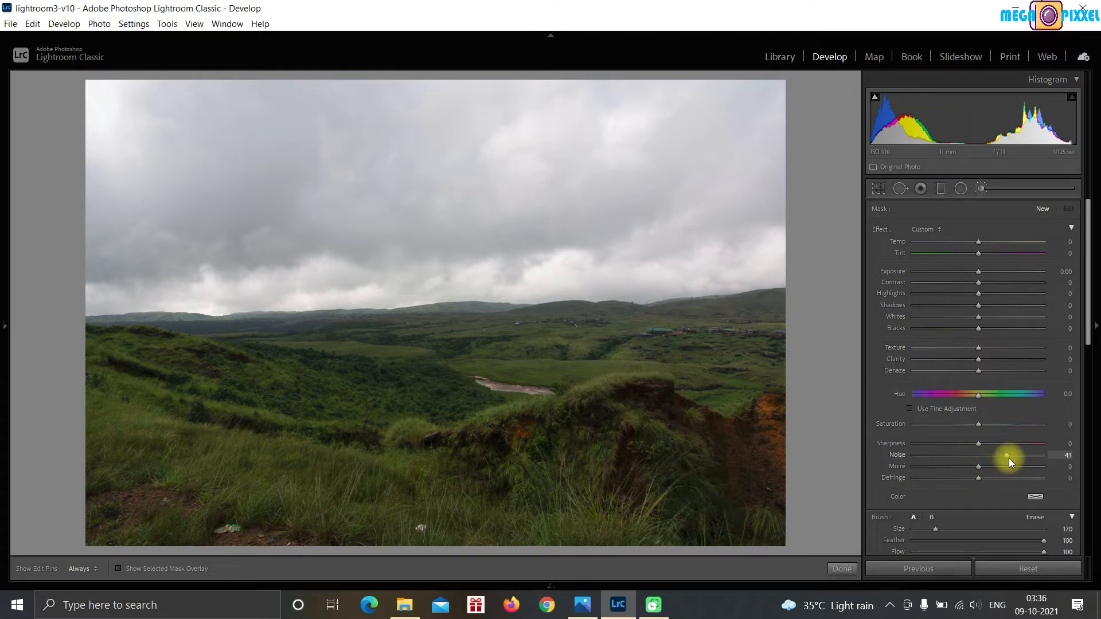
left_click(126, 131)
mouse_move(411, 123)
left_mouse_down()
mouse_move(692, 113)
mouse_move(610, 139)
mouse_move(189, 182)
mouse_move(260, 269)
mouse_move(727, 238)
mouse_move(691, 116)
left_mouse_up()
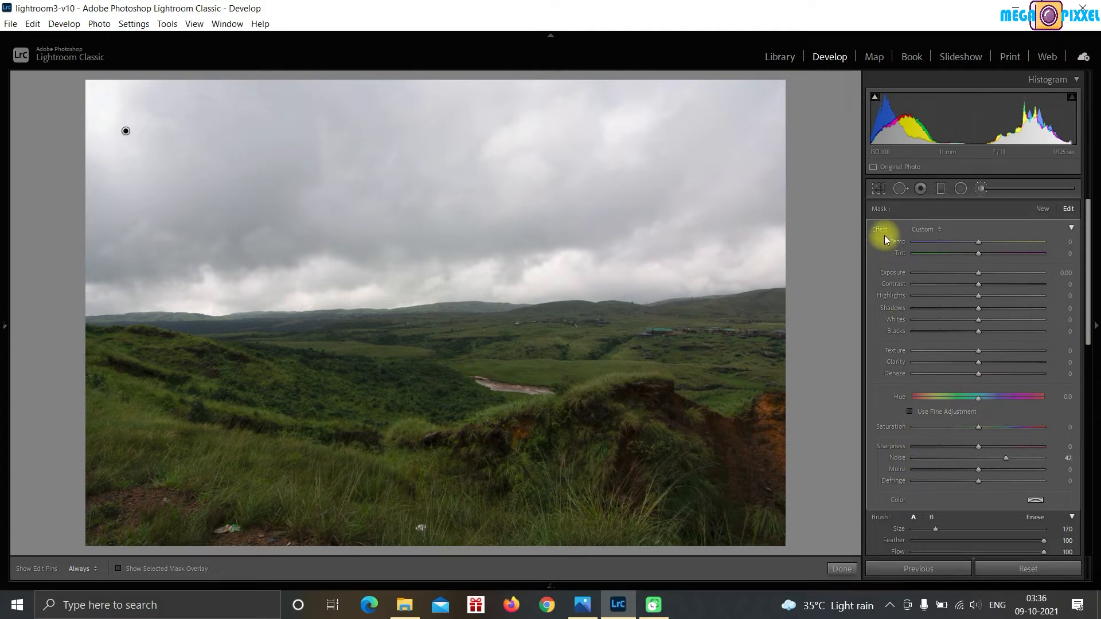
right_click(120, 131)
left_click(162, 158)
Set the adjustment brush's Size to 11.5 and its Feather to 14.
scroll(1054, 423, "down", 3)
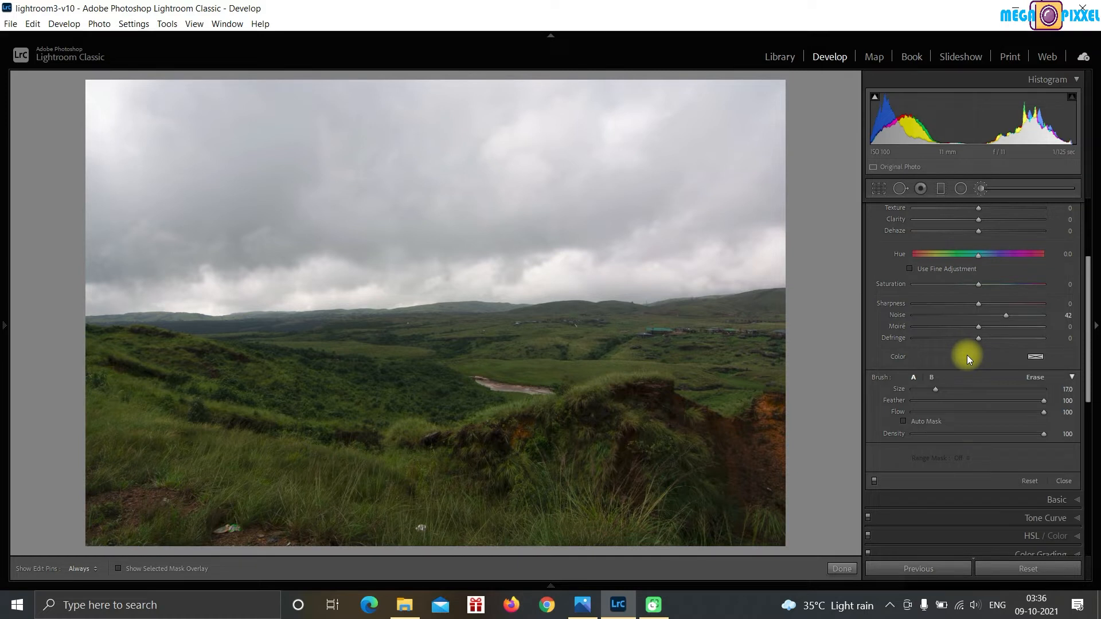
scroll(967, 355, "down", 2)
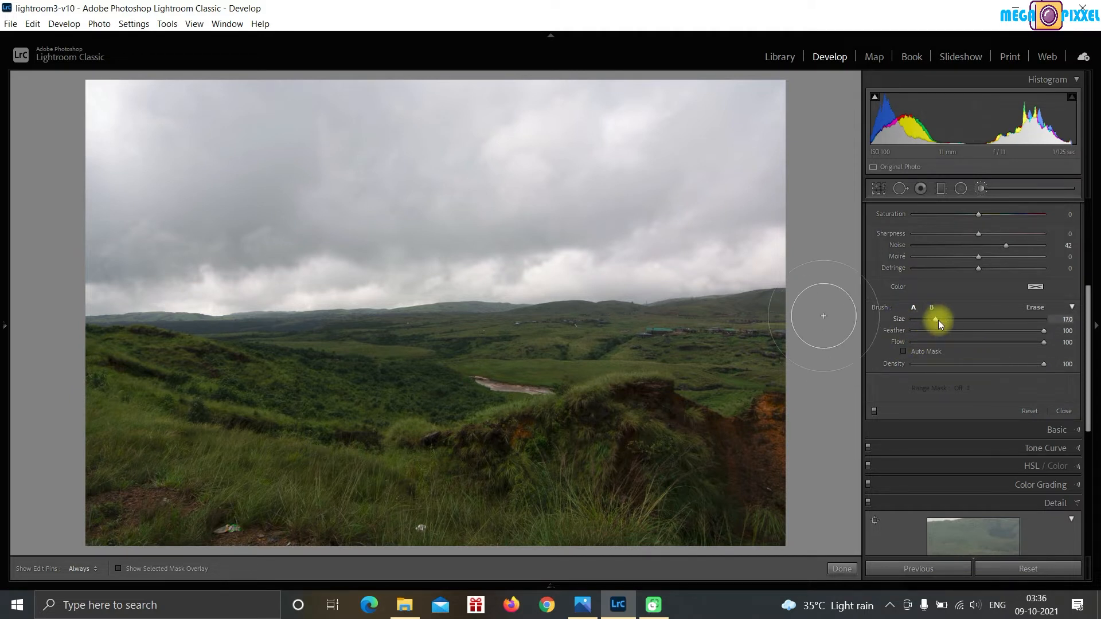
mouse_move(935, 320)
left_mouse_down()
mouse_move(946, 325)
mouse_move(931, 323)
left_mouse_up()
left_click_drag(930, 323, 927, 325)
mouse_move(1044, 335)
left_mouse_down()
mouse_move(962, 337)
mouse_move(1047, 346)
mouse_move(934, 339)
left_mouse_up()
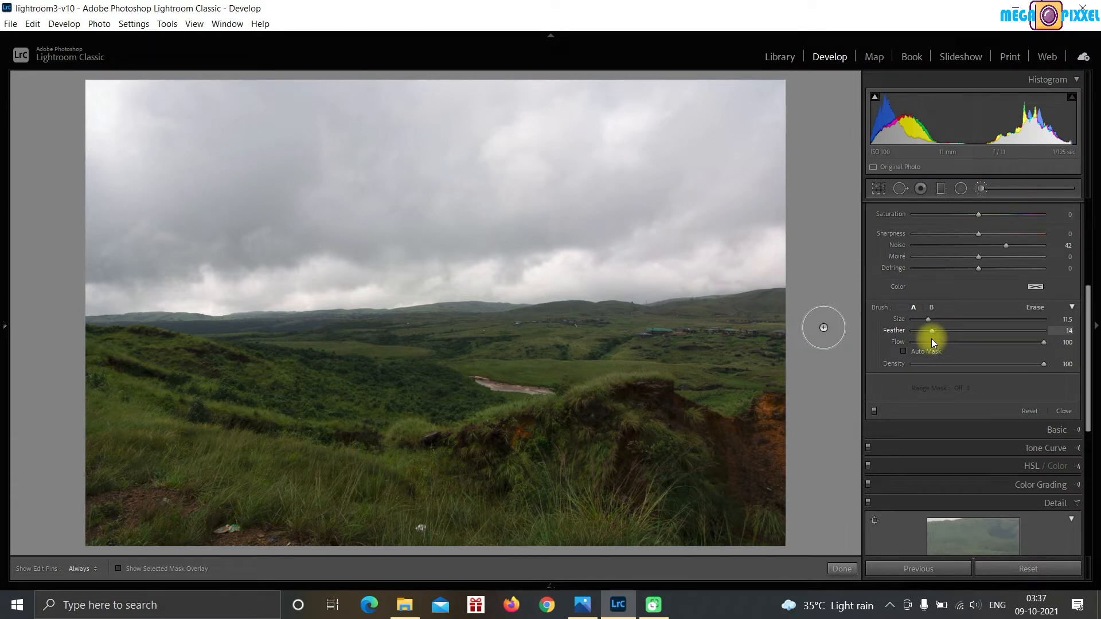
Reset the brush effect, set Exposure to −2.65 and paint one hard-edged horizontal stroke across the upper sky.
scroll(968, 258, "up", 3)
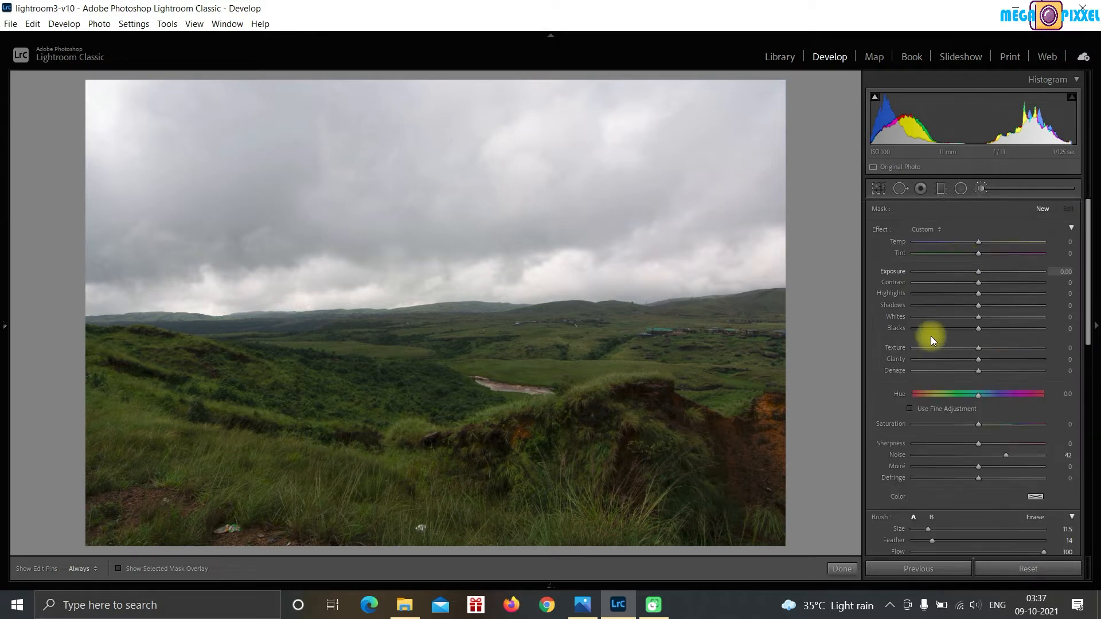
double_click(876, 228)
left_click_drag(978, 271, 939, 273)
left_click_drag(190, 168, 506, 178)
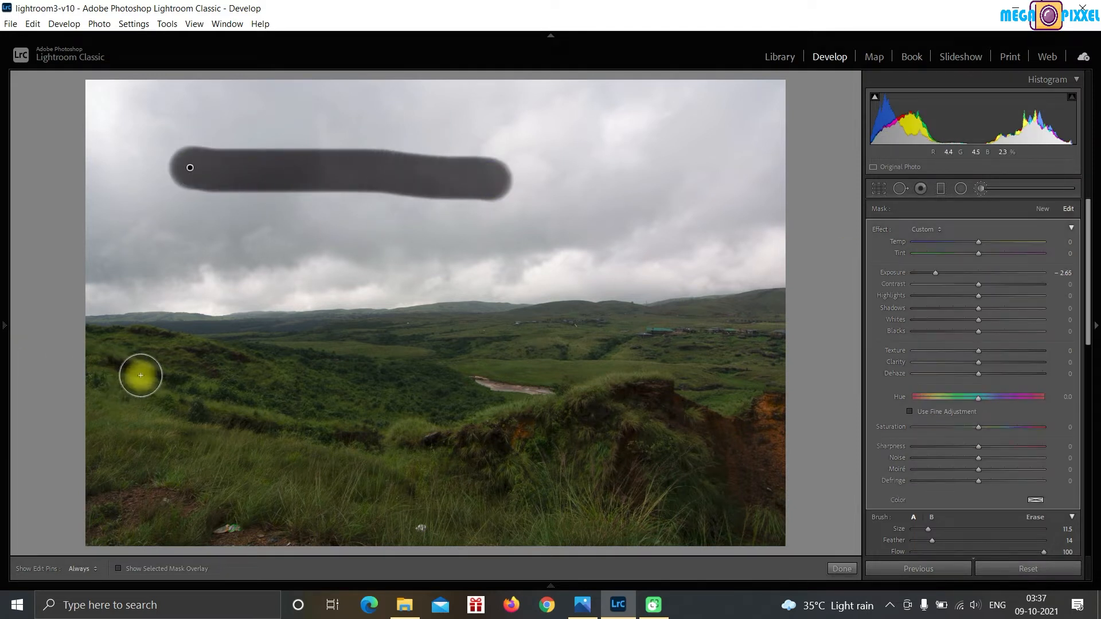
Set the brush's Feather to 100 and paint a second horizontal stroke across the sky above the hills.
scroll(1006, 449, "down", 3)
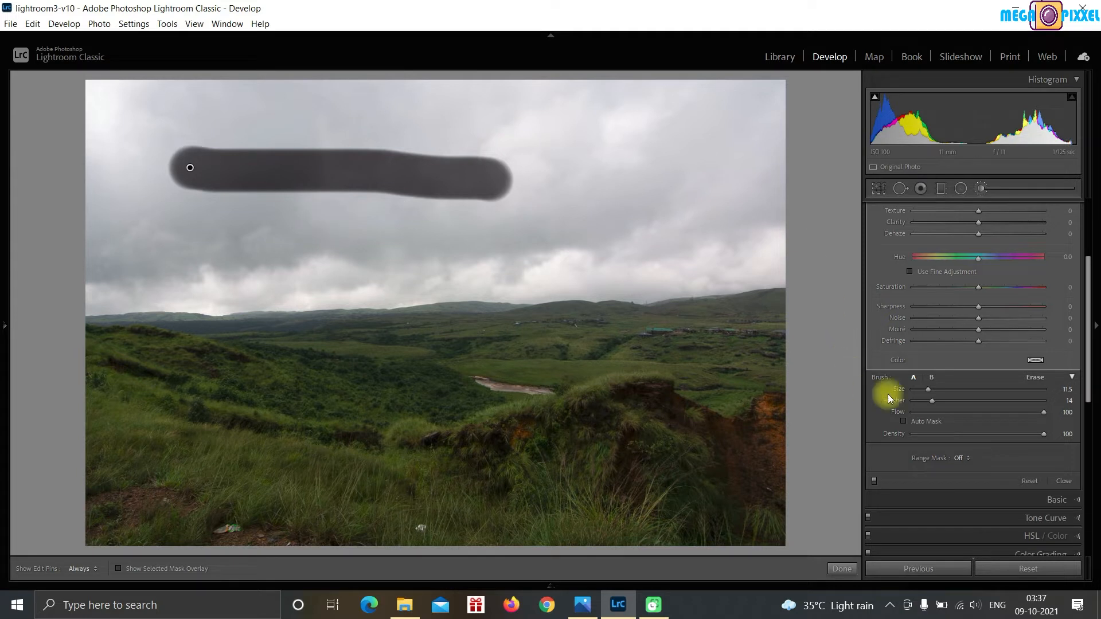
left_click_drag(934, 400, 1075, 401)
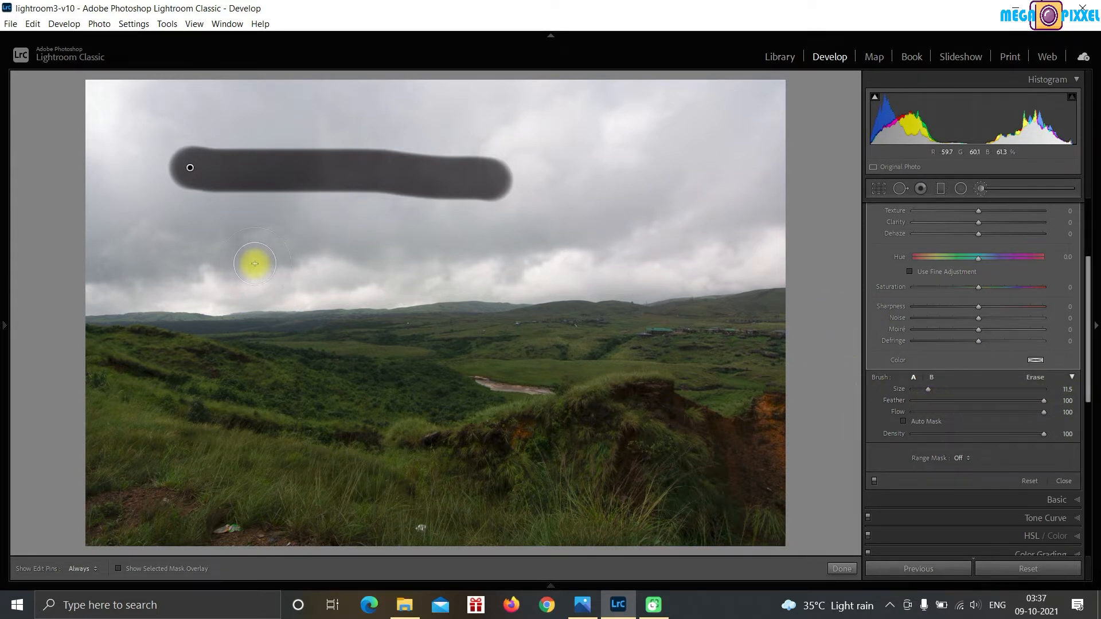
mouse_move(160, 264)
left_mouse_down()
mouse_move(622, 260)
mouse_move(585, 248)
left_mouse_up()
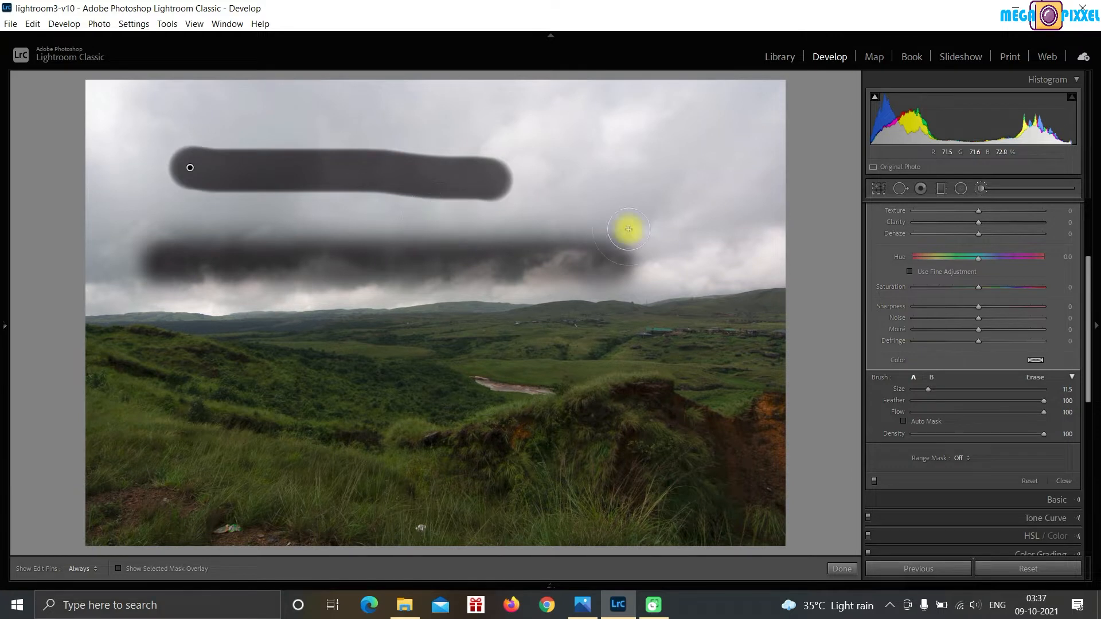
Delete the brush adjustment that holds the two dark sky strokes.
scroll(1074, 381, "up", 5)
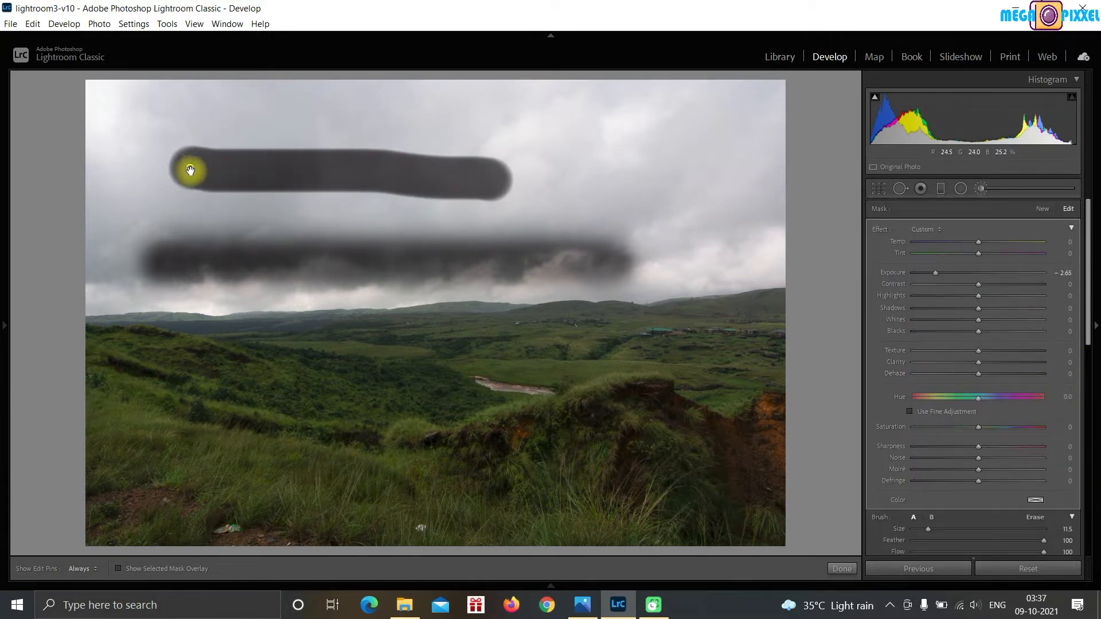
right_click(190, 168)
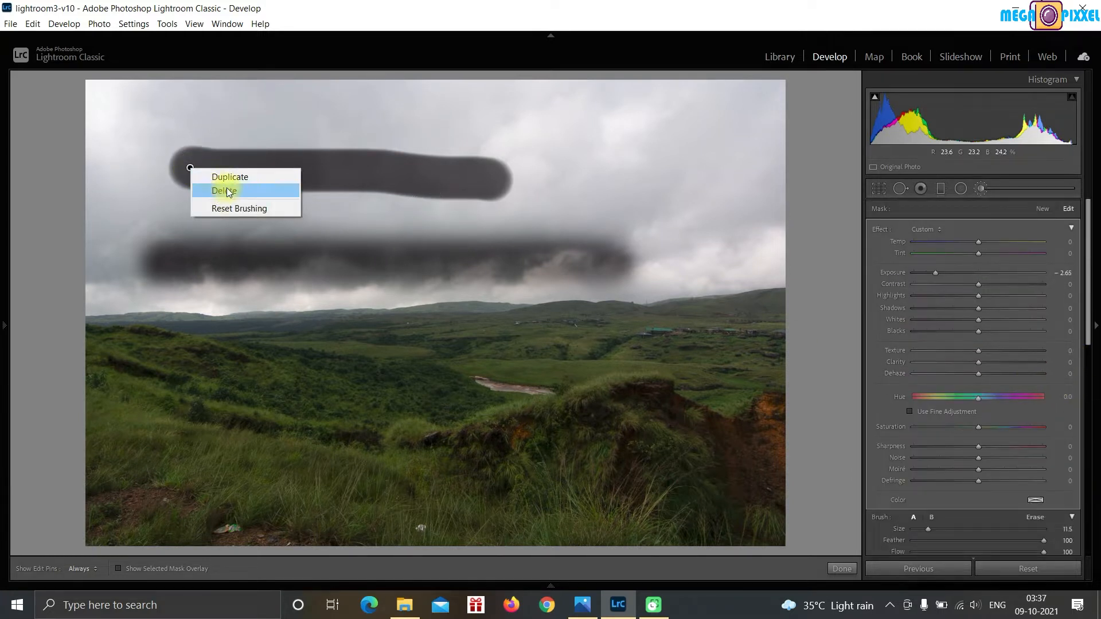
left_click(229, 192)
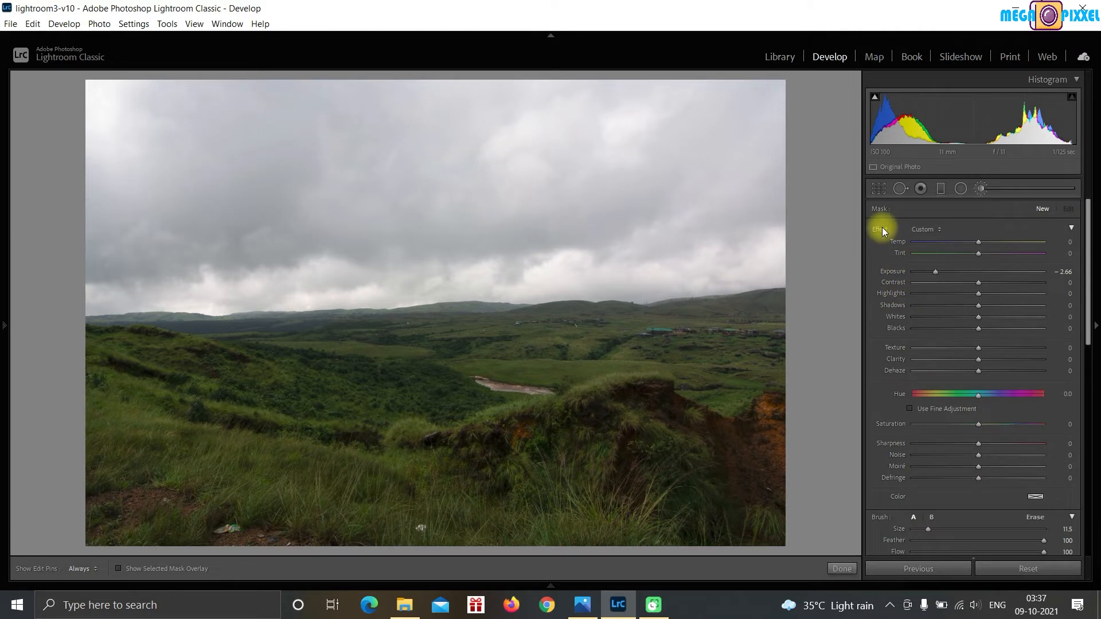
Paint a horizontal stroke across the upper sky with brush Exposure −3.26, and hide the red mask overlay.
scroll(994, 417, "down", 5)
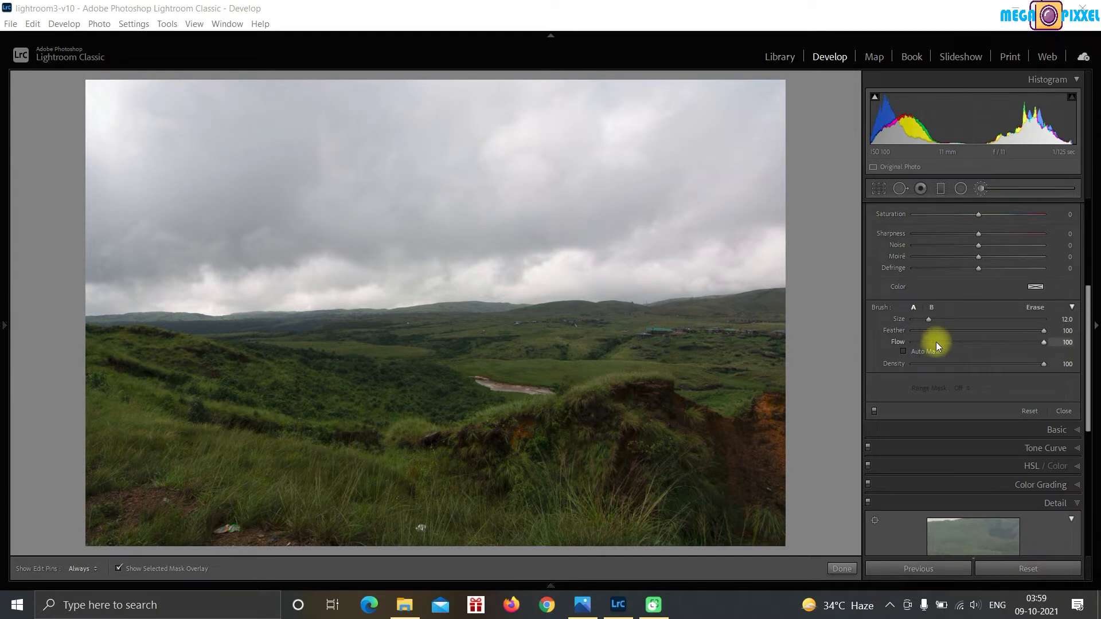
scroll(983, 345, "up", 4)
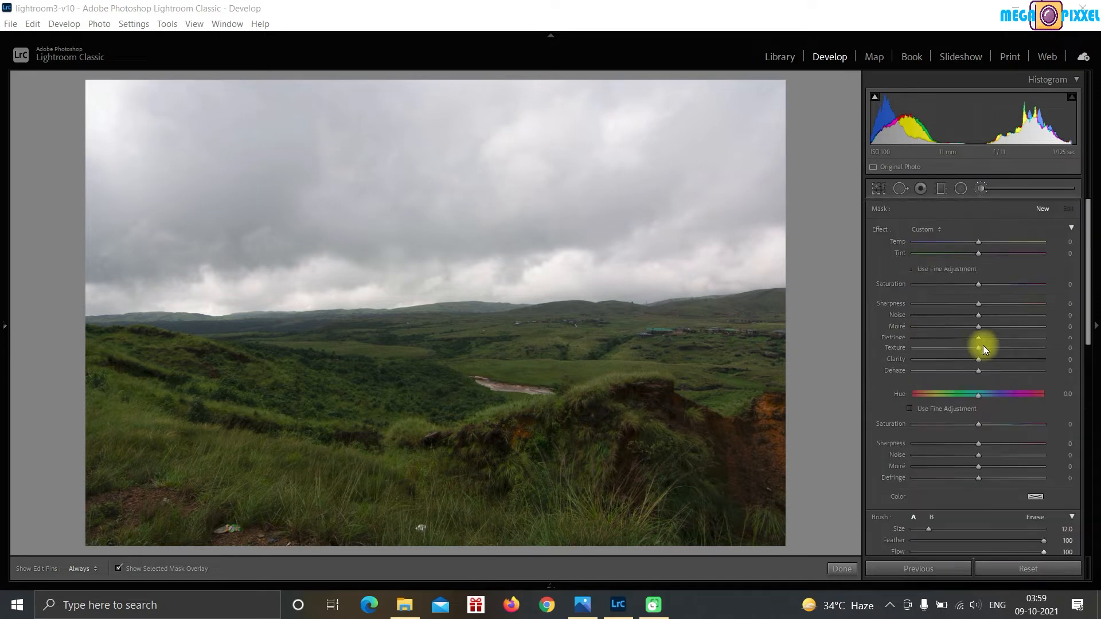
left_click_drag(979, 273, 926, 275)
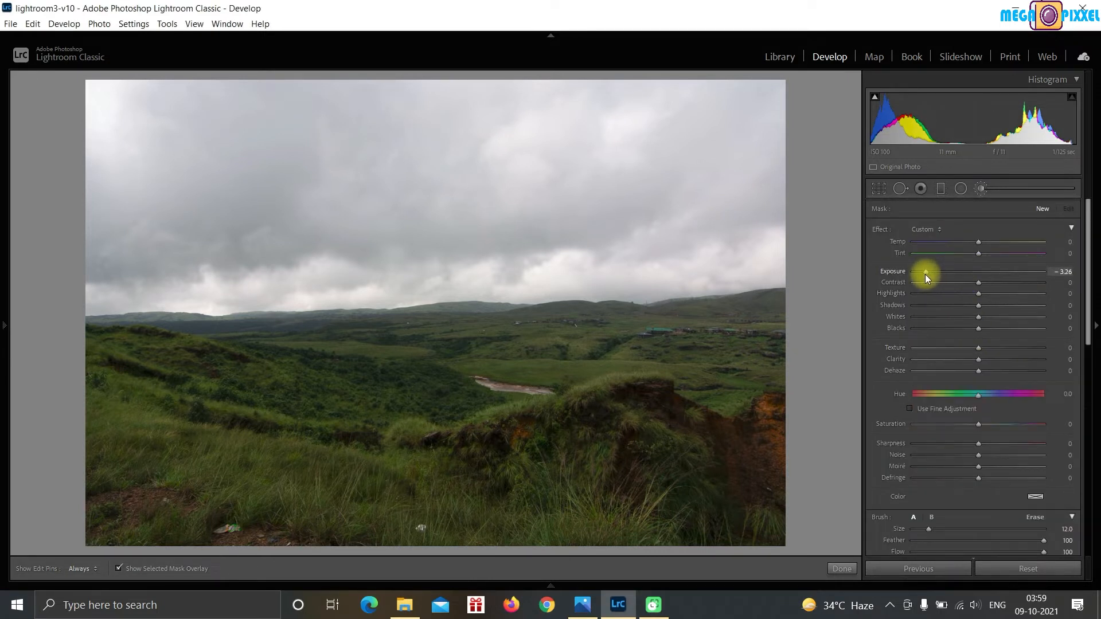
left_click_drag(214, 140, 542, 144)
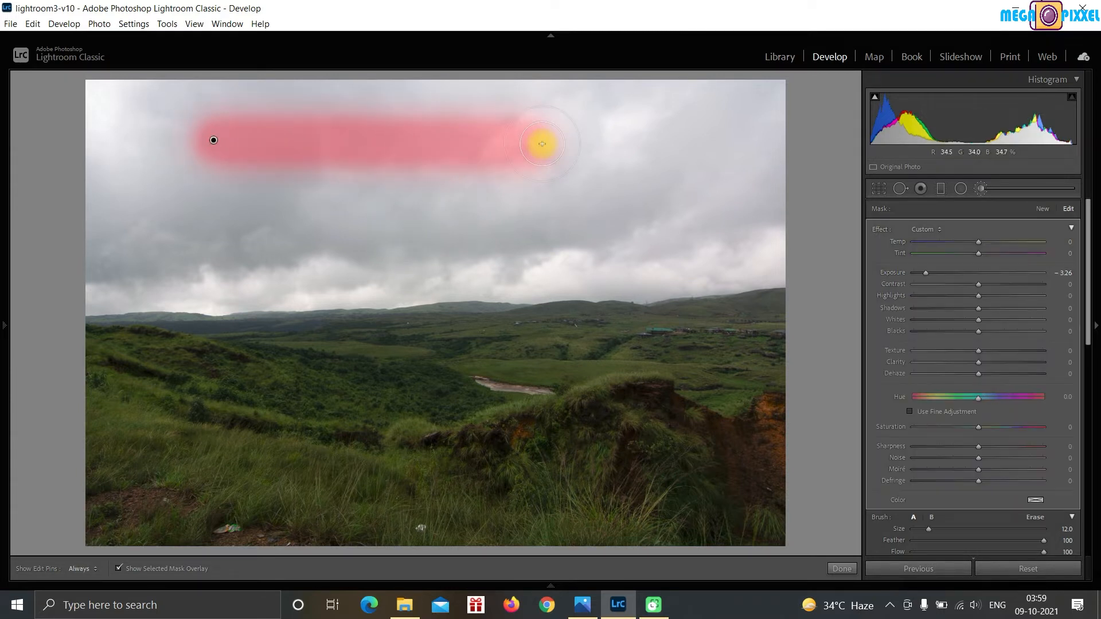
key("o")
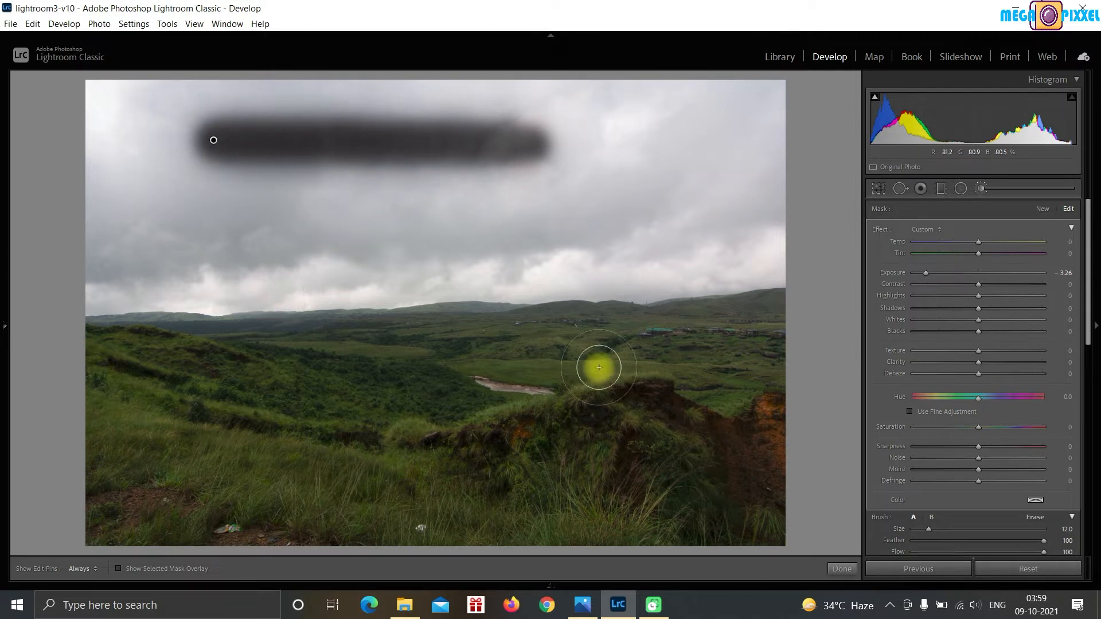
Set the brush's Flow to 10 and paint a horizontal stroke across the sky below the dark stroke.
scroll(952, 428, "down", 3)
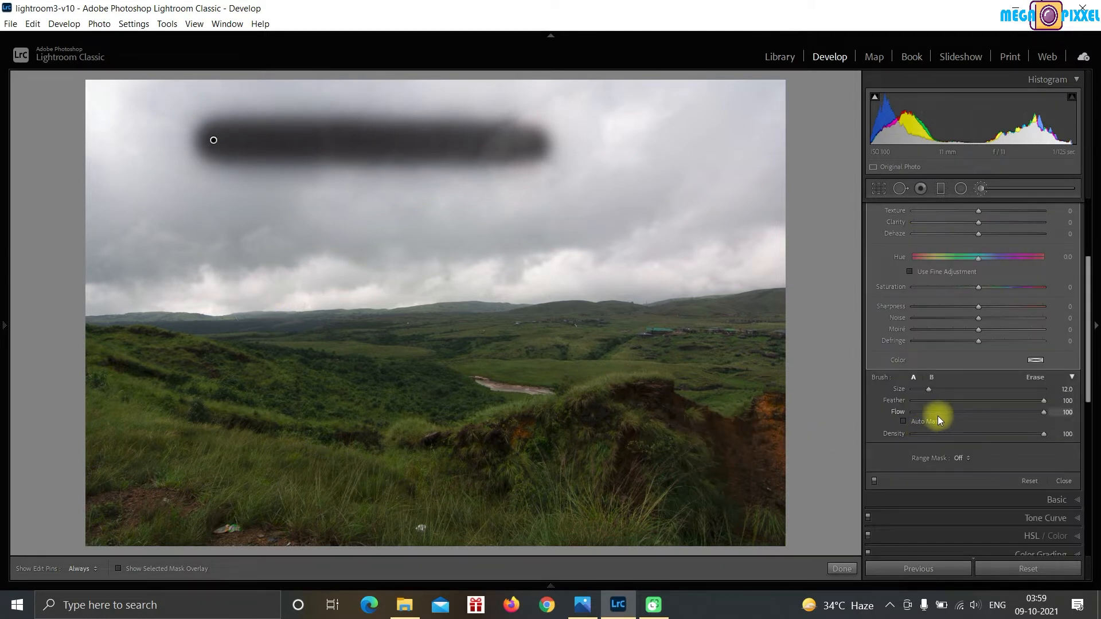
left_click(929, 413)
left_click_drag(927, 413, 924, 412)
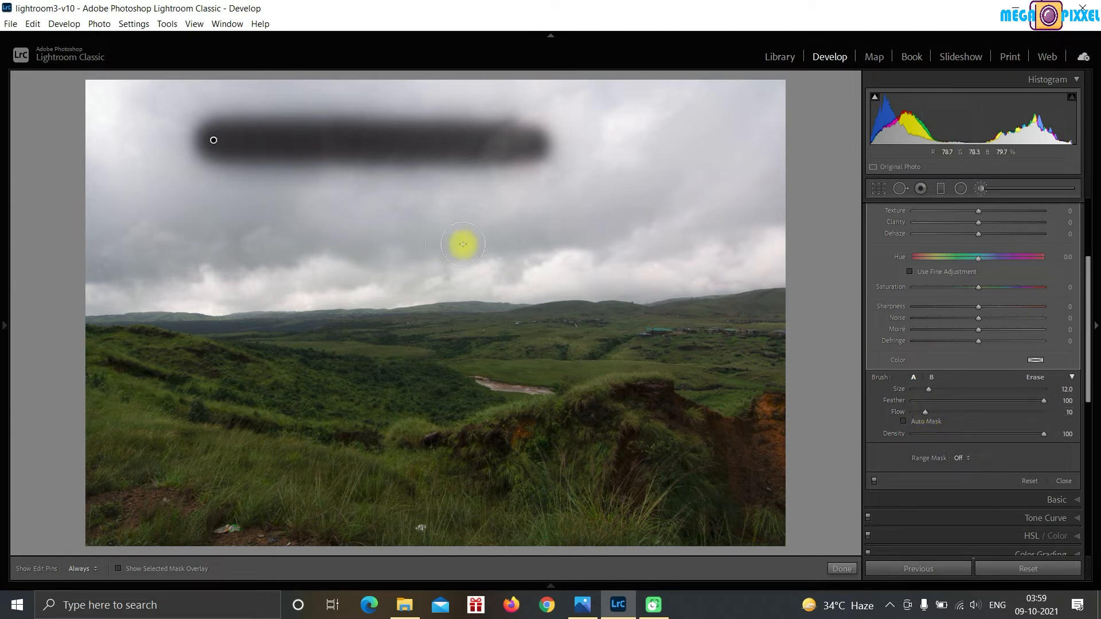
key("h")
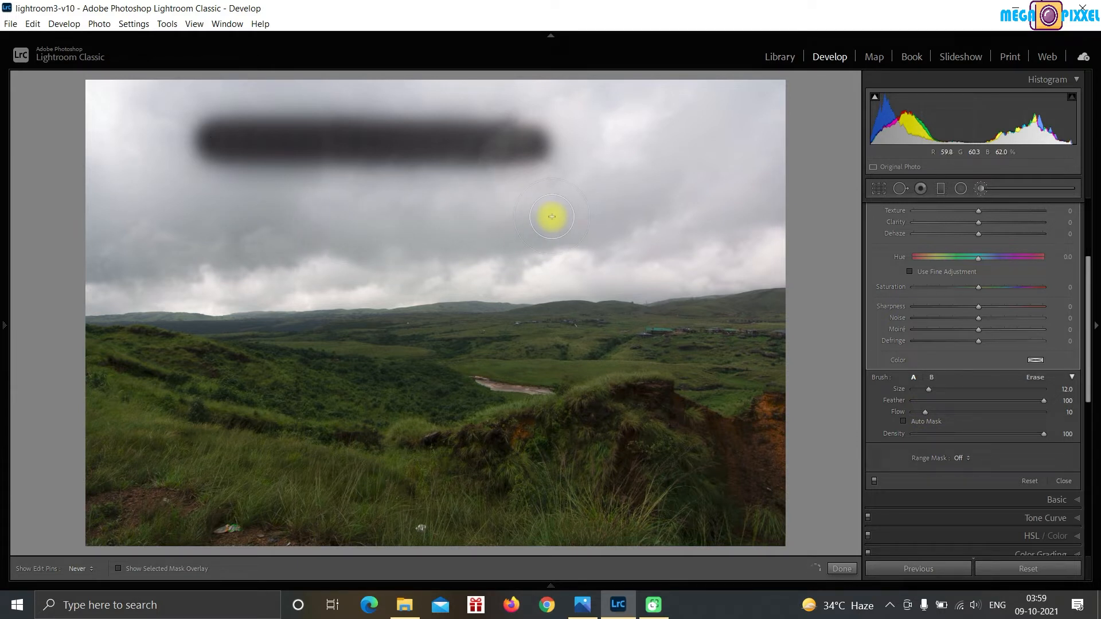
mouse_move(551, 217)
left_mouse_down()
mouse_move(264, 214)
mouse_move(524, 220)
mouse_move(461, 235)
mouse_move(231, 236)
mouse_move(572, 235)
mouse_move(222, 238)
mouse_move(468, 235)
mouse_move(337, 224)
mouse_move(459, 225)
mouse_move(290, 227)
mouse_move(465, 227)
mouse_move(432, 291)
mouse_move(480, 259)
mouse_move(464, 235)
mouse_move(492, 225)
mouse_move(217, 225)
mouse_move(502, 245)
left_mouse_up()
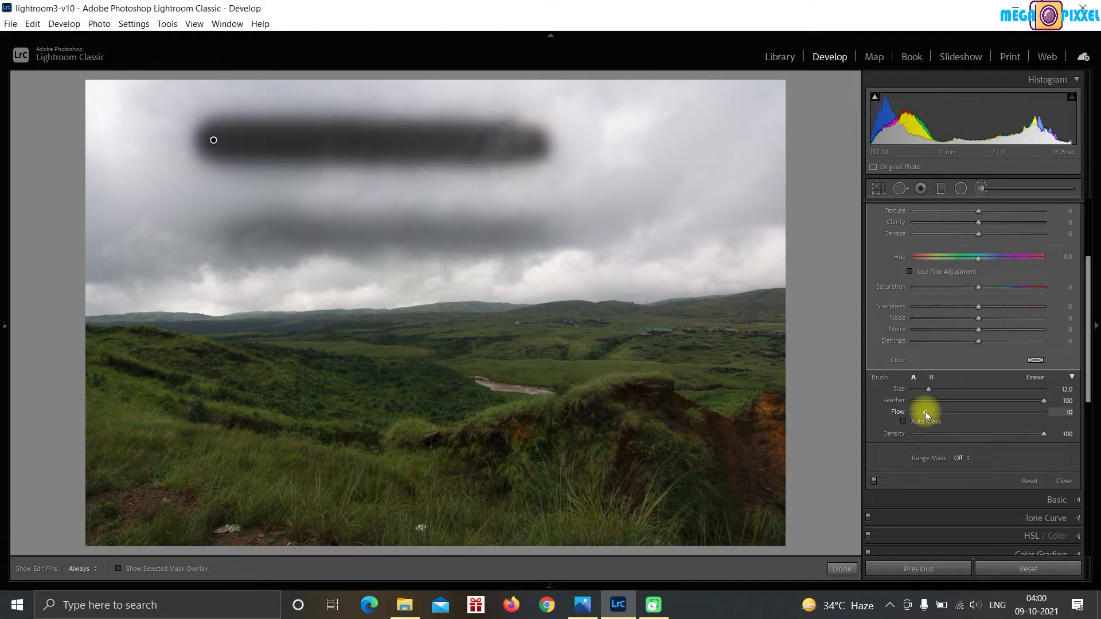
Set the brush's Flow to 100 and paint a diagonal stroke from the right part of the sky down to the hills.
left_click_drag(934, 412, 1062, 412)
key("h")
left_click_drag(602, 148, 711, 290)
key("h")
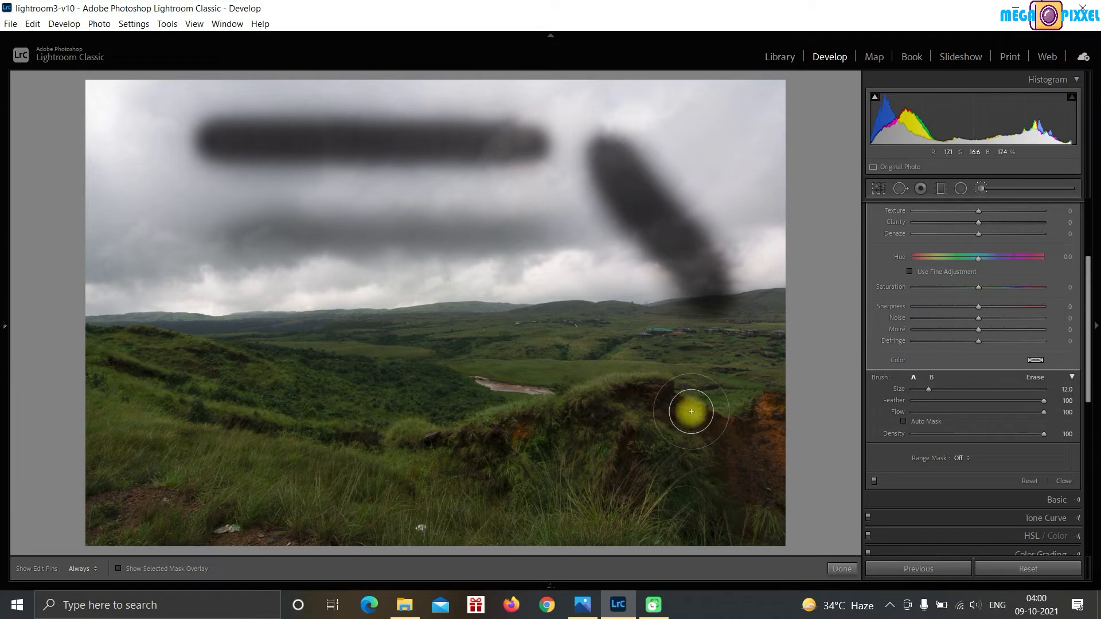
Set the brush's Density to 20 and paint a short stroke near the photo's upper-right corner.
left_click_drag(936, 436, 930, 435)
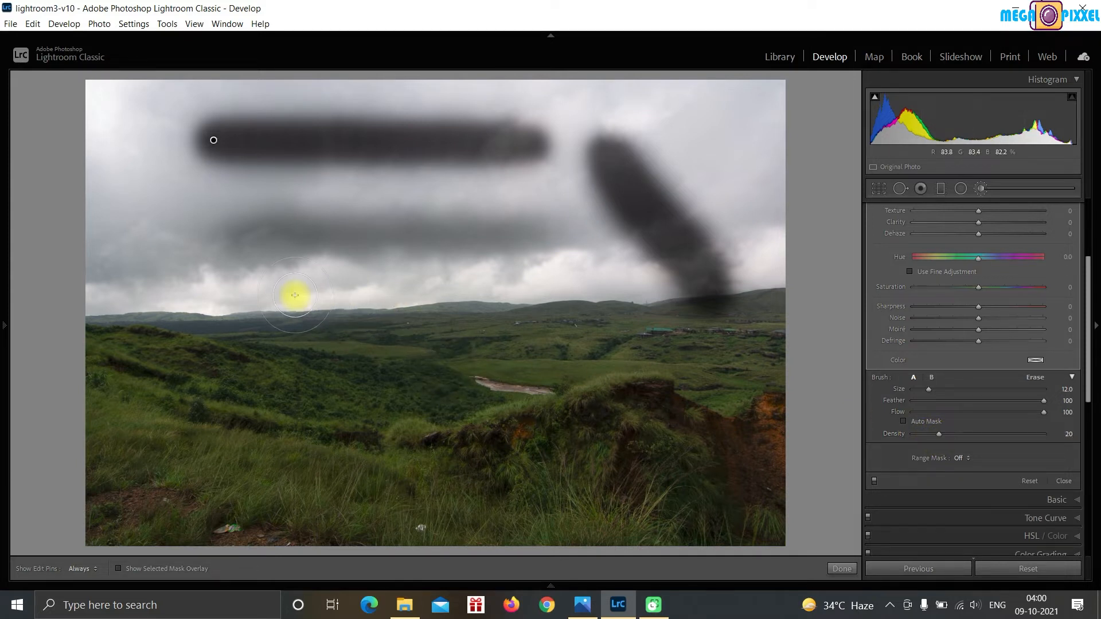
mouse_move(744, 108)
left_mouse_down()
mouse_move(760, 209)
mouse_move(743, 124)
mouse_move(744, 176)
mouse_move(752, 139)
mouse_move(754, 176)
mouse_move(750, 117)
mouse_move(746, 186)
mouse_move(738, 118)
mouse_move(754, 200)
mouse_move(754, 126)
mouse_move(744, 138)
mouse_move(755, 217)
mouse_move(745, 119)
mouse_move(750, 183)
mouse_move(735, 159)
mouse_move(759, 109)
mouse_move(755, 175)
mouse_move(747, 142)
mouse_move(774, 145)
left_mouse_up()
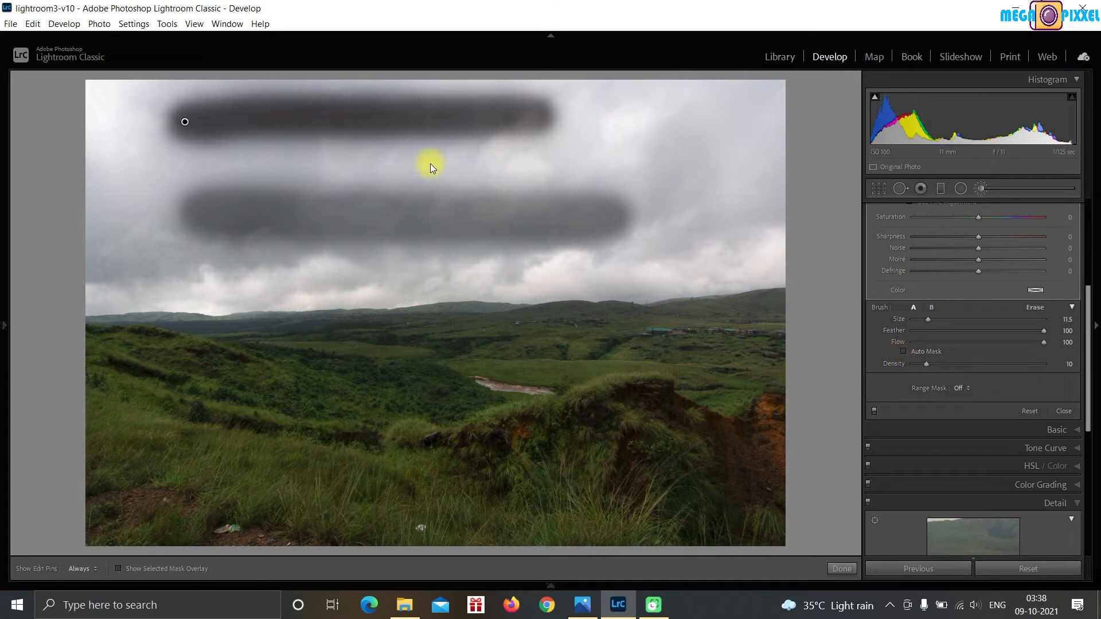
Delete the brush adjustment that holds the two horizontal sky strokes.
right_click(185, 122)
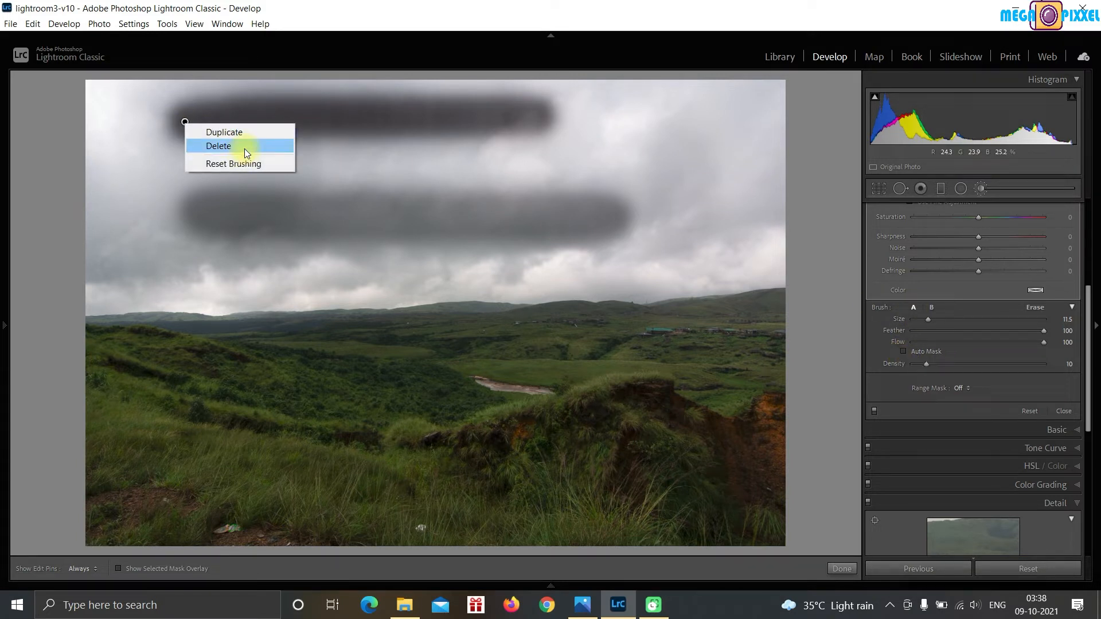
left_click(245, 149)
scroll(969, 370, "up", 5)
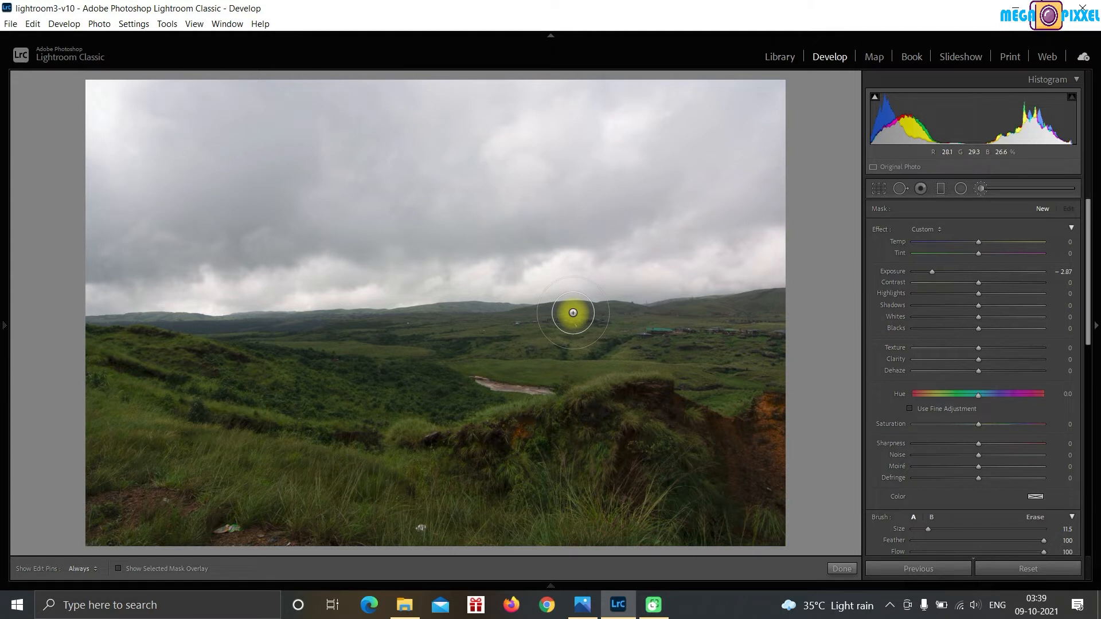
Set the brush Size to 11 and paint the rocky mound with Auto Mask on and the red mask overlay shown.
scroll(643, 346, "down", 1)
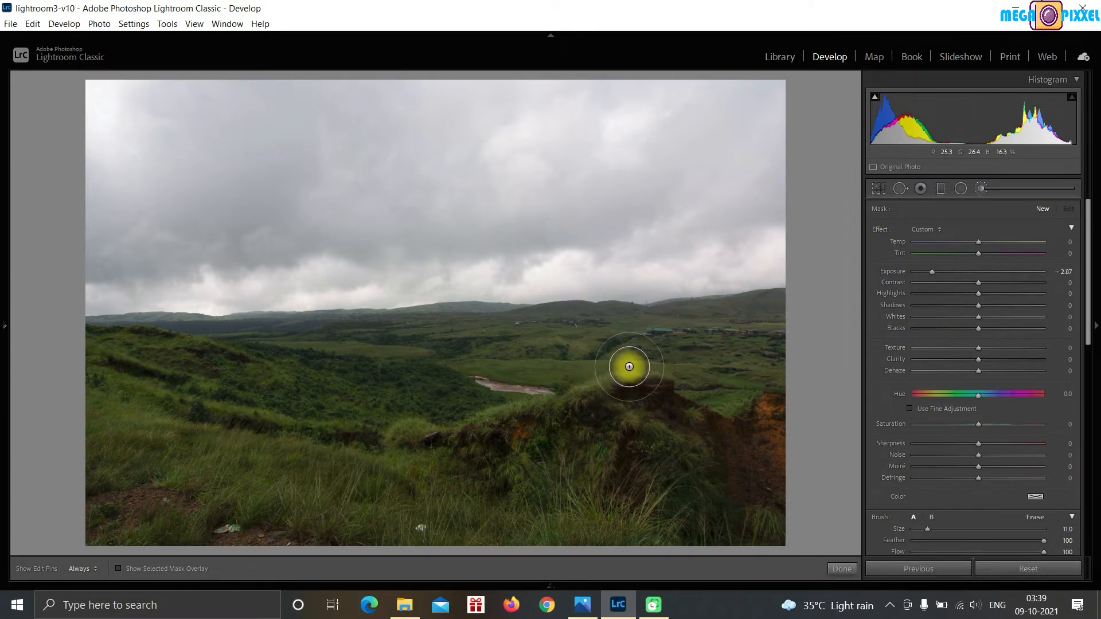
key("o")
mouse_move(629, 365)
left_mouse_down()
mouse_move(490, 427)
mouse_move(659, 408)
mouse_move(521, 413)
mouse_move(739, 452)
mouse_move(506, 470)
left_mouse_up()
key("h")
key("h")
scroll(972, 443, "down", 5)
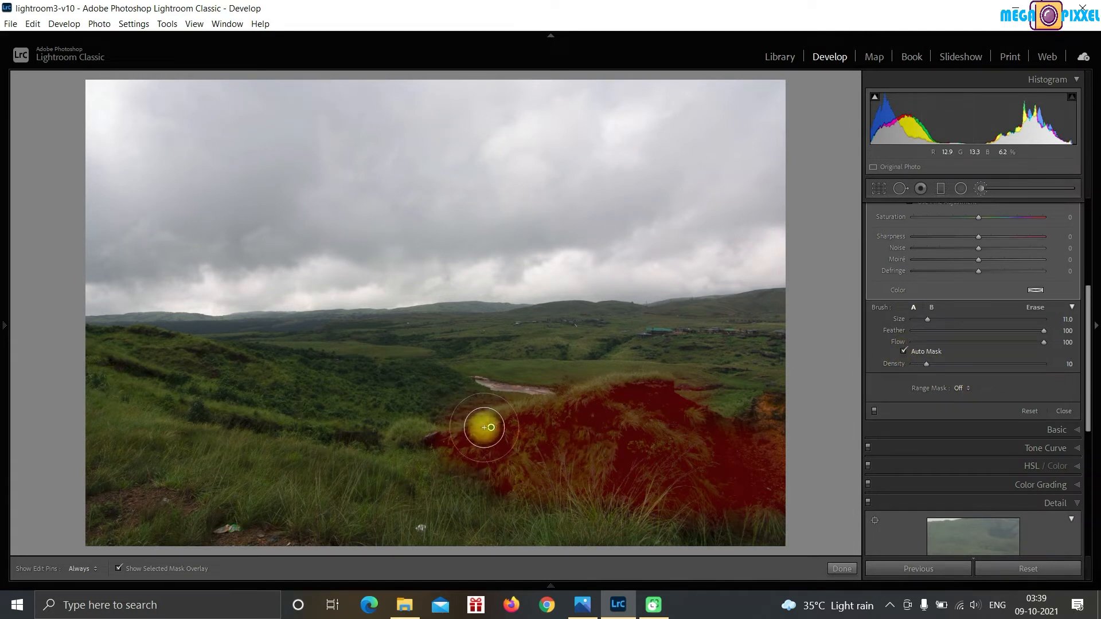
Delete the rocky mound's brush mask and paint a new one over all the land below the horizon.
right_click(492, 426)
left_click(521, 447)
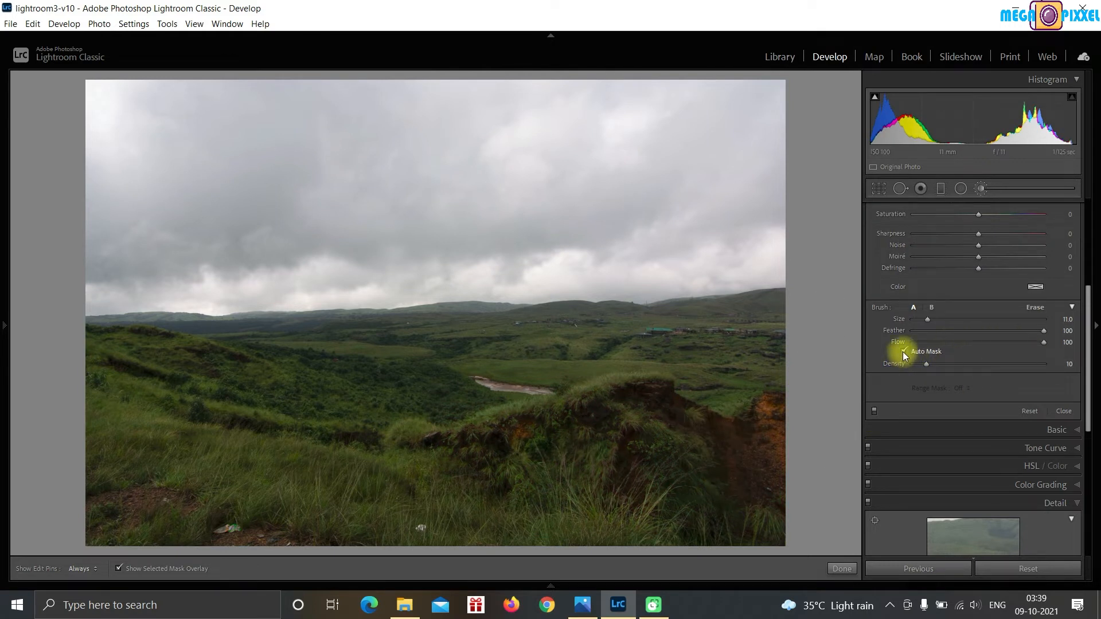
key("h")
mouse_move(484, 428)
left_mouse_down()
mouse_move(698, 398)
mouse_move(642, 432)
mouse_move(491, 440)
mouse_move(769, 484)
mouse_move(791, 524)
mouse_move(109, 524)
mouse_move(784, 490)
mouse_move(115, 462)
mouse_move(19, 483)
mouse_move(240, 451)
mouse_move(779, 439)
mouse_move(433, 390)
mouse_move(17, 399)
mouse_move(278, 366)
mouse_move(808, 356)
mouse_move(789, 425)
mouse_move(224, 496)
mouse_move(364, 518)
mouse_move(101, 462)
mouse_move(264, 386)
mouse_move(59, 324)
mouse_move(706, 290)
mouse_move(37, 298)
mouse_move(692, 294)
mouse_move(411, 345)
mouse_move(715, 424)
mouse_move(394, 416)
mouse_move(195, 465)
mouse_move(337, 487)
mouse_move(95, 461)
mouse_move(452, 531)
mouse_move(505, 522)
left_mouse_up()
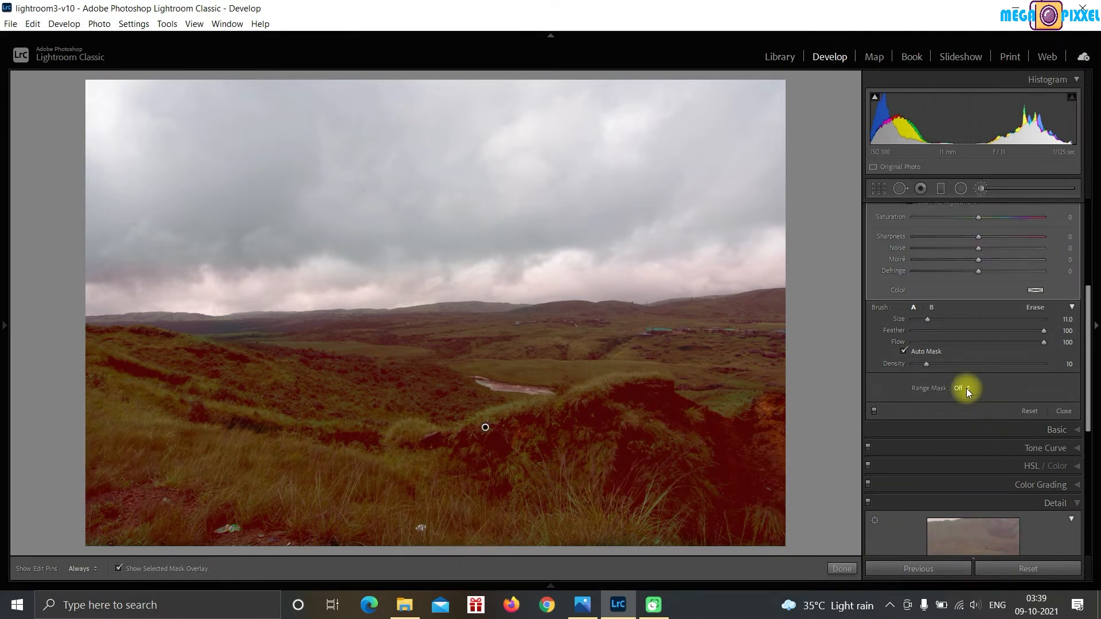
Turn off Auto Mask and delete the brush adjustment that covers the land.
left_click(904, 351)
right_click(485, 428)
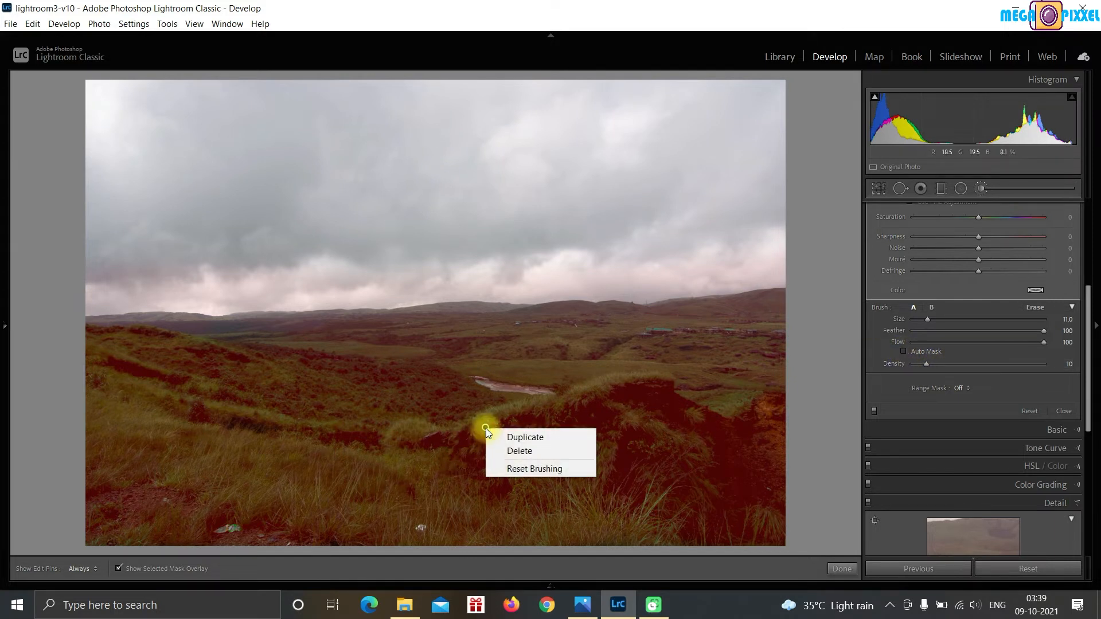
left_click(510, 451)
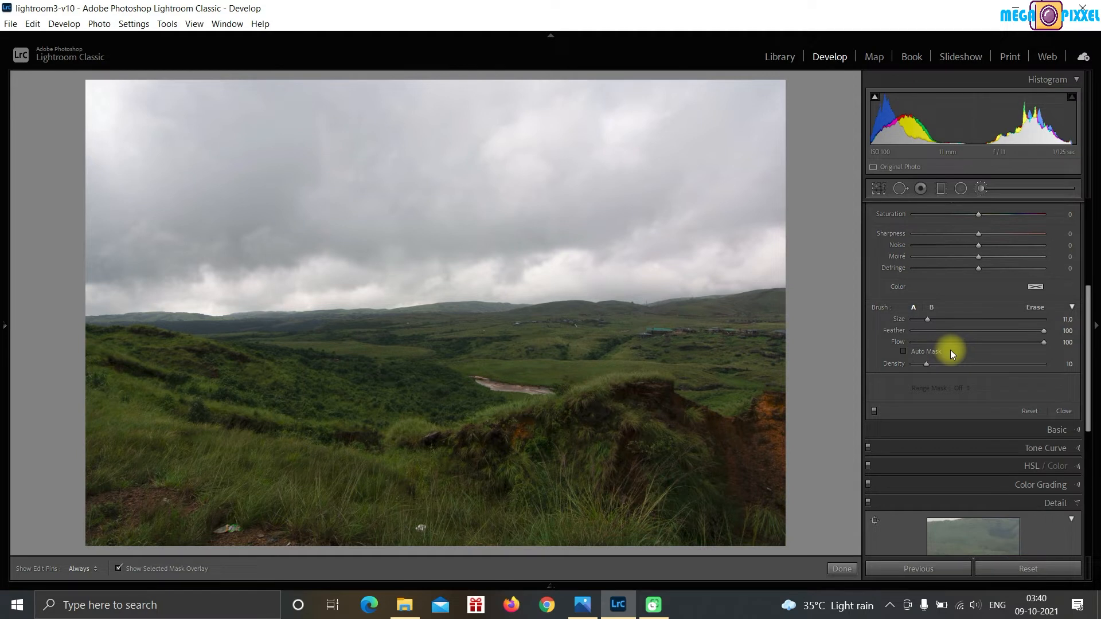
Turn on Auto Mask and paint along the distant hills on the horizon with brush Size 8.
scroll(178, 319, "down", 3)
left_click(904, 351)
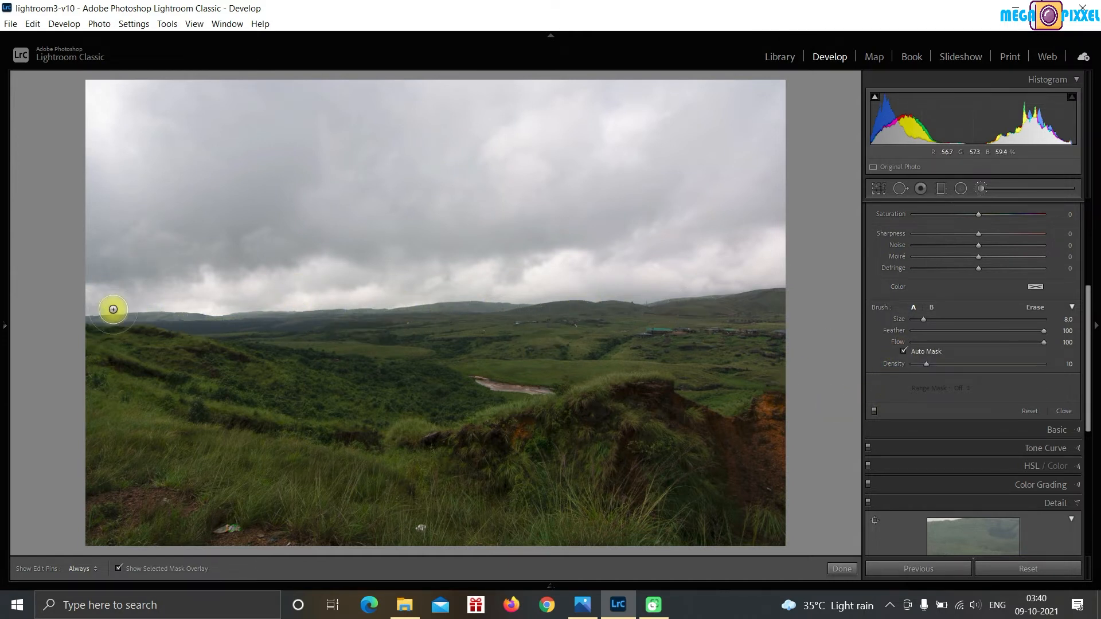
mouse_move(100, 314)
left_mouse_down()
mouse_move(92, 312)
mouse_move(792, 297)
left_mouse_up()
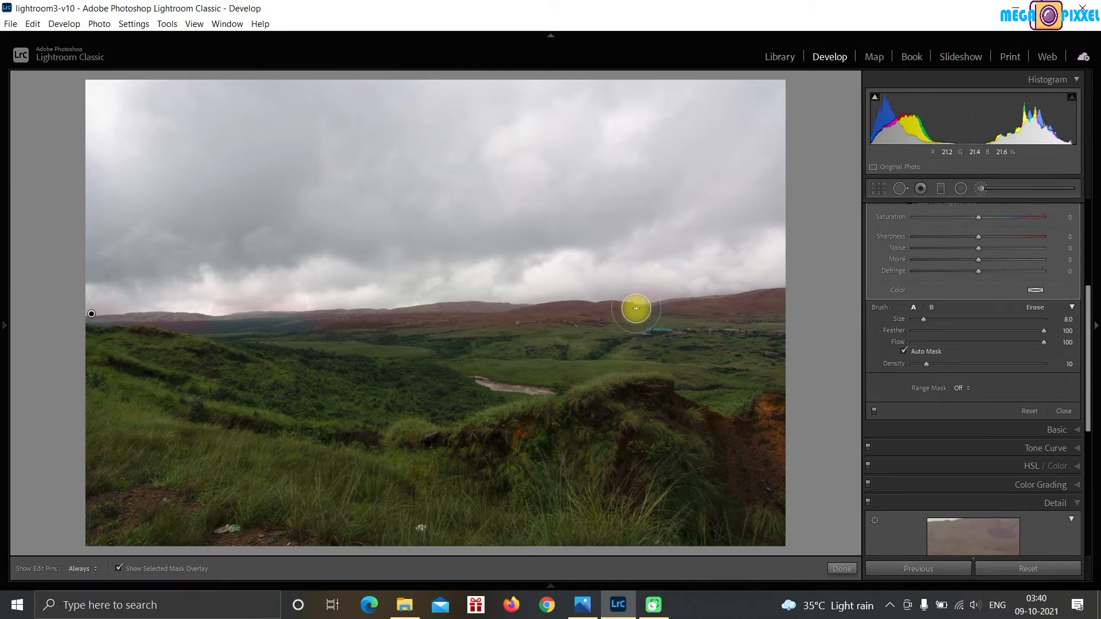
Turn off Auto Mask and delete the brush adjustment along the horizon hills.
left_click(904, 351)
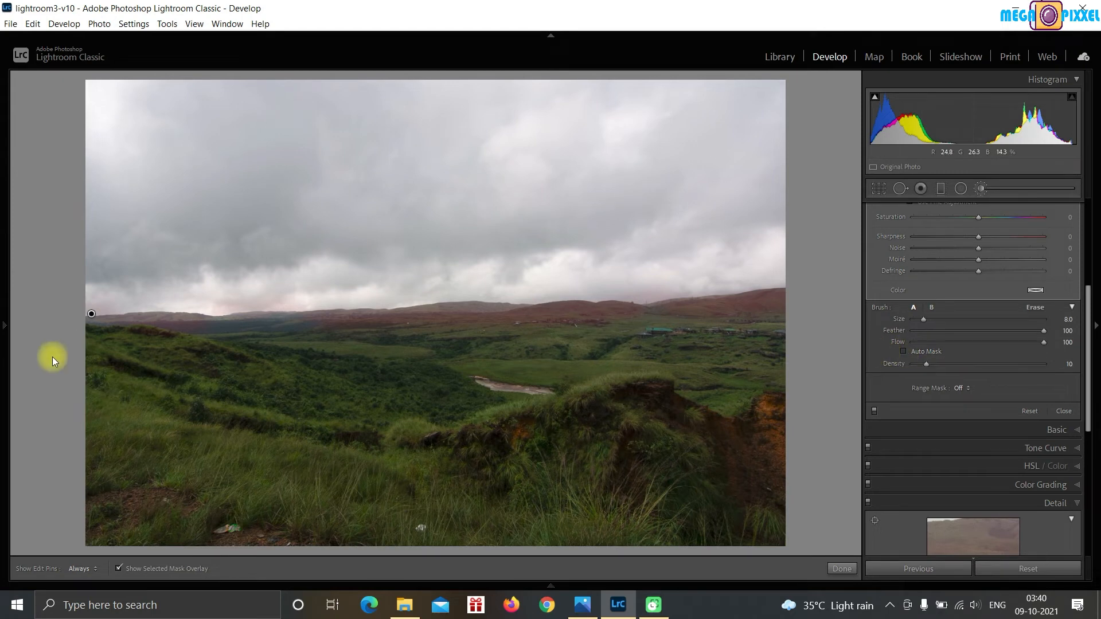
right_click(93, 315)
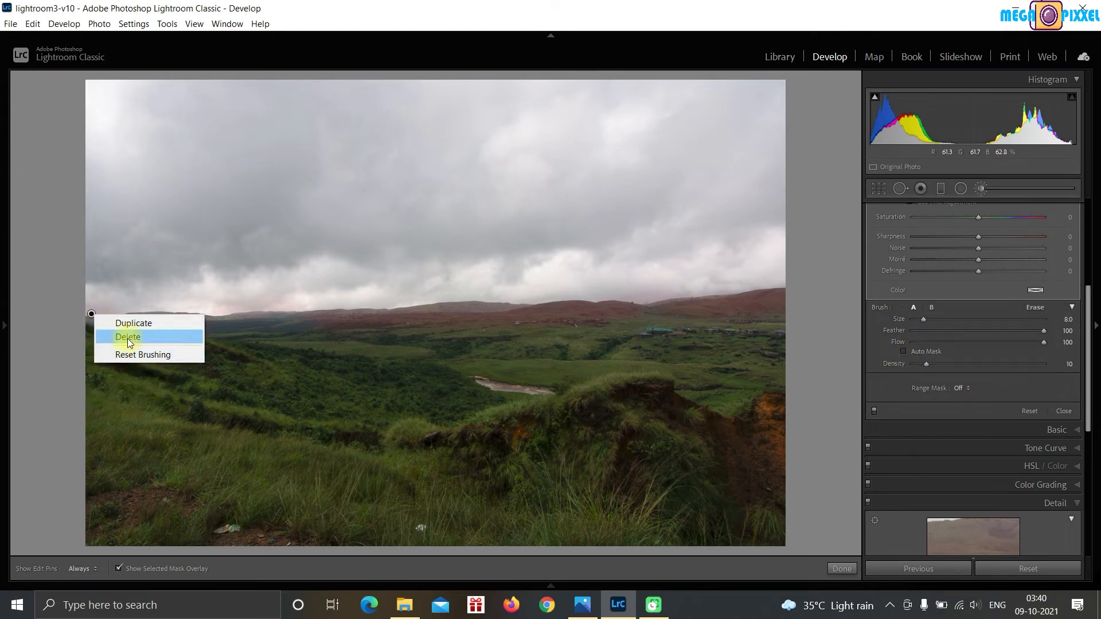
left_click(127, 338)
Set the brush's Exposure to 1.31 and its Size to 14 for a new adjustment.
scroll(967, 407, "up", 5)
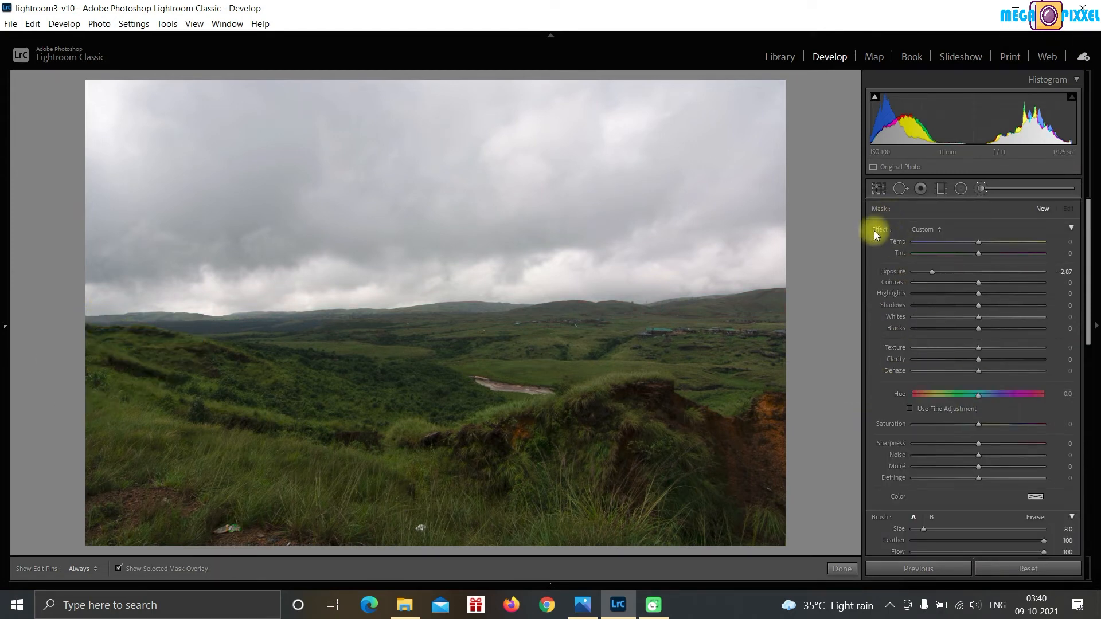
scroll(982, 375, "down", 5)
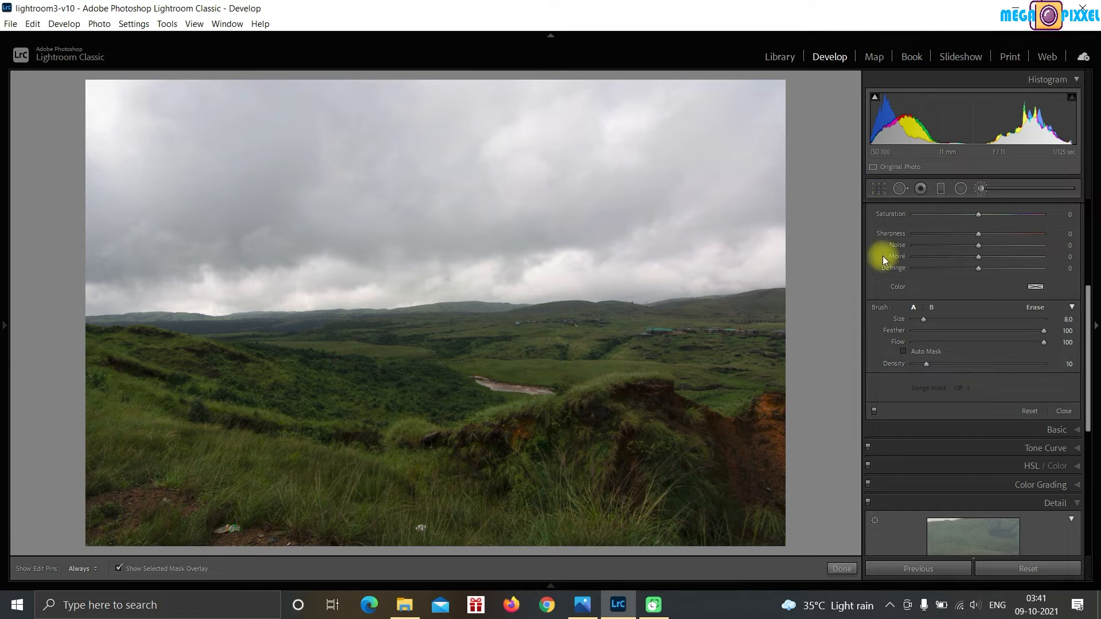
scroll(906, 275, "up", 4)
left_click_drag(980, 272, 1005, 275)
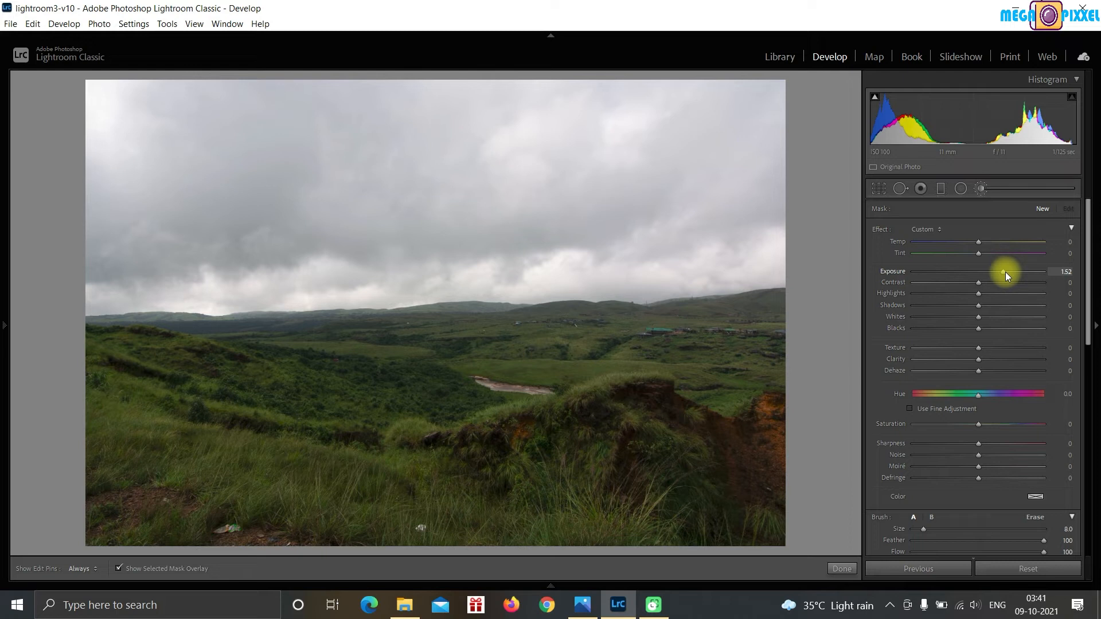
left_click_drag(1006, 272, 1001, 274)
scroll(965, 380, "down", 3)
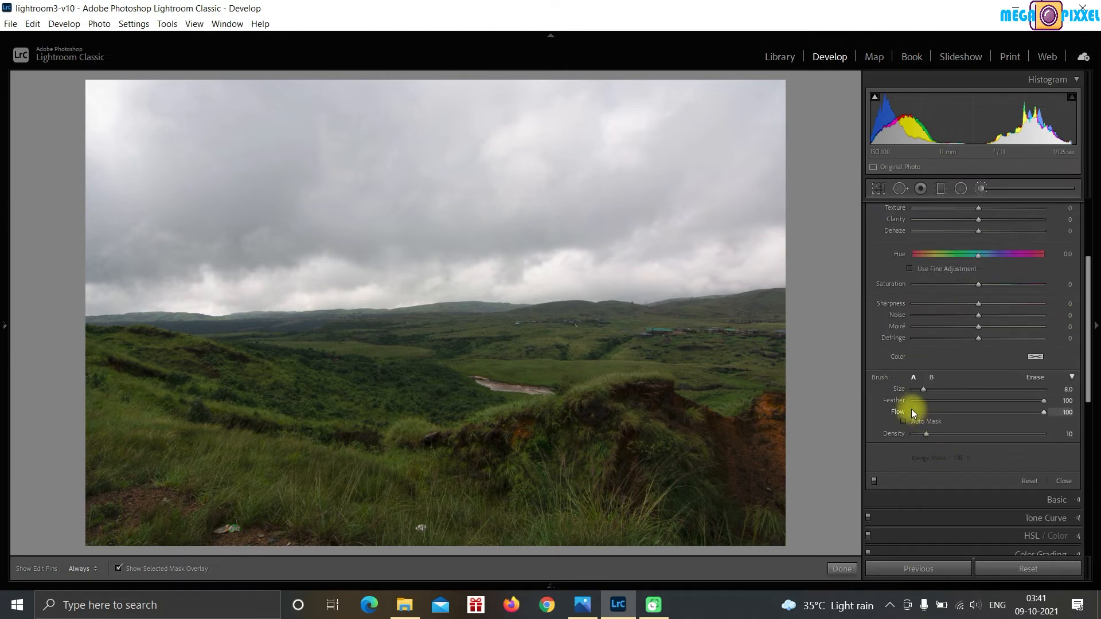
scroll(724, 371, "up", 2)
scroll(724, 372, "up", 1)
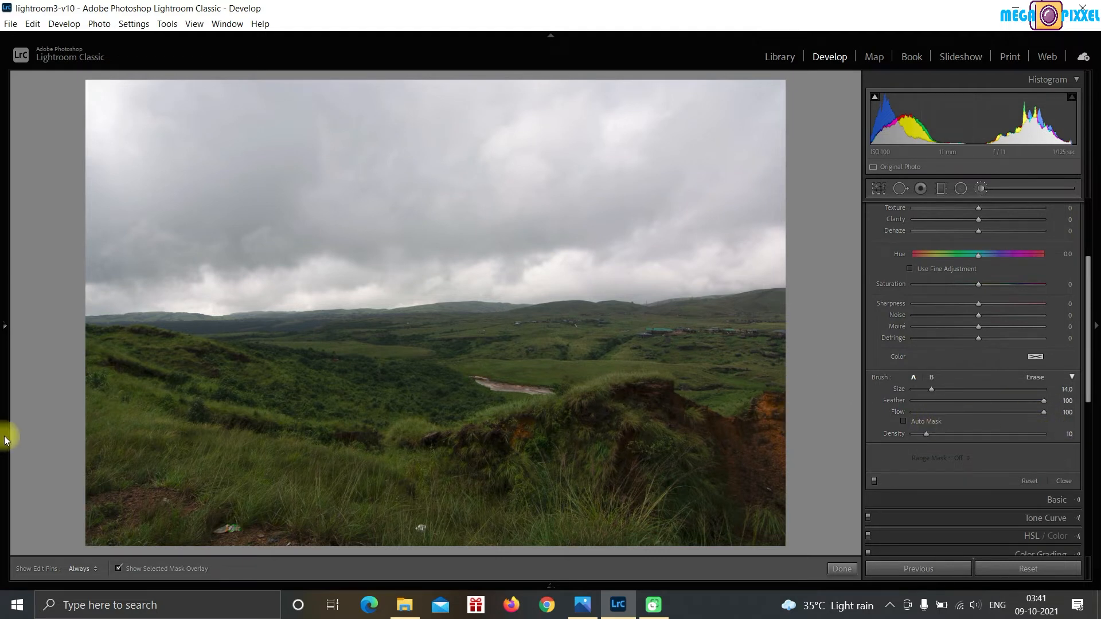
Paint over the bare soil in the photo's lower-left foreground and hide the red mask overlay.
key("h")
left_click_drag(98, 511, 295, 517)
key("h")
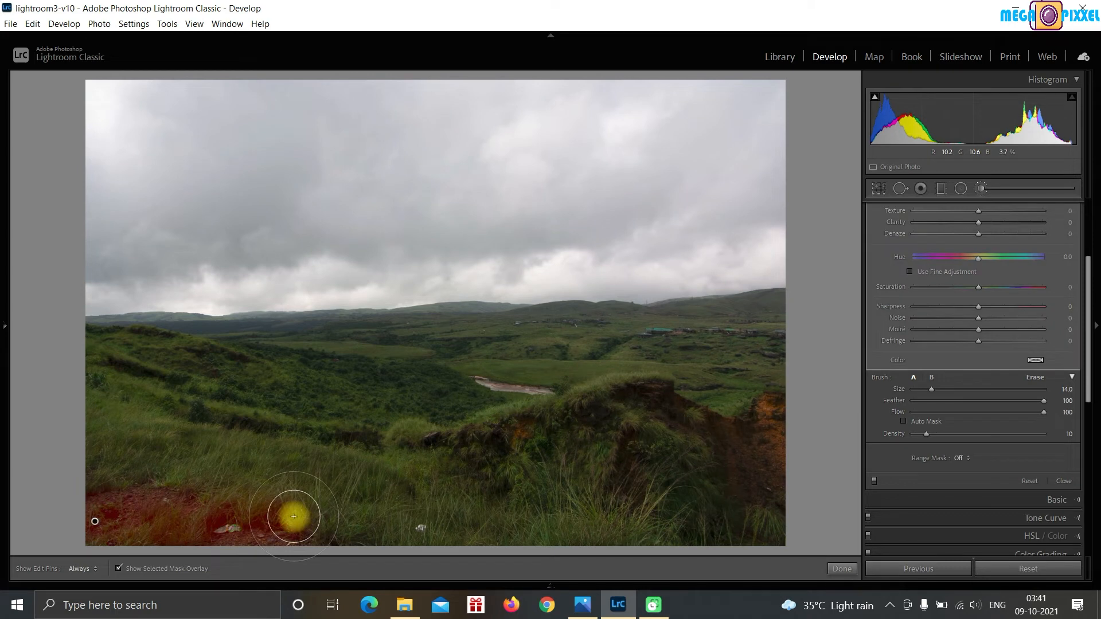
key("o")
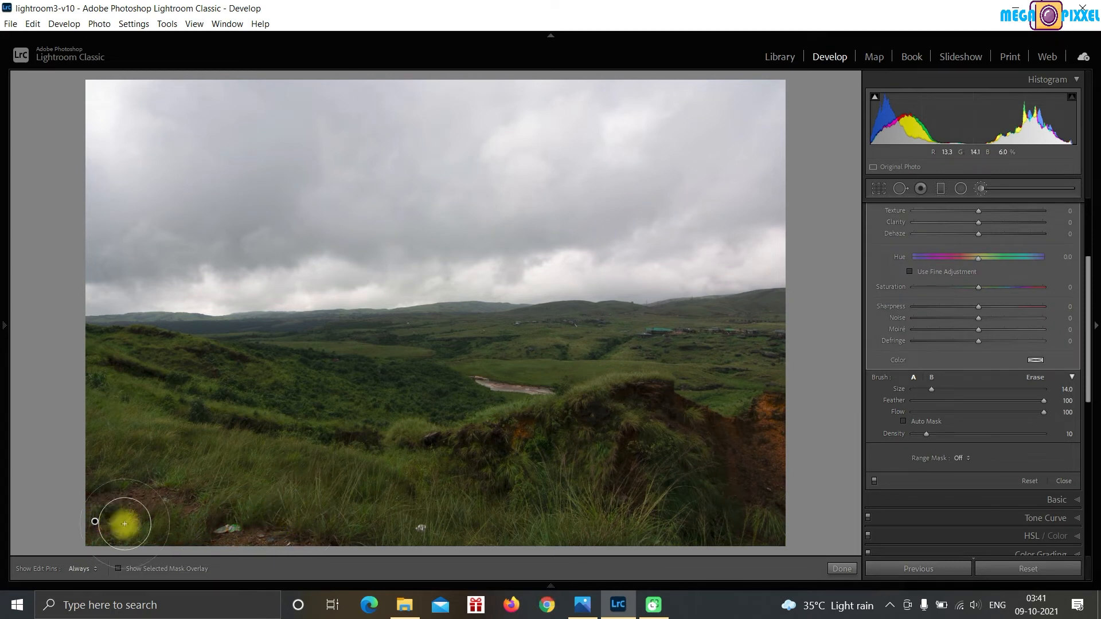
Brush the lighter exposure over the foreground grass and the rocky mound.
scroll(917, 436, "up", 4)
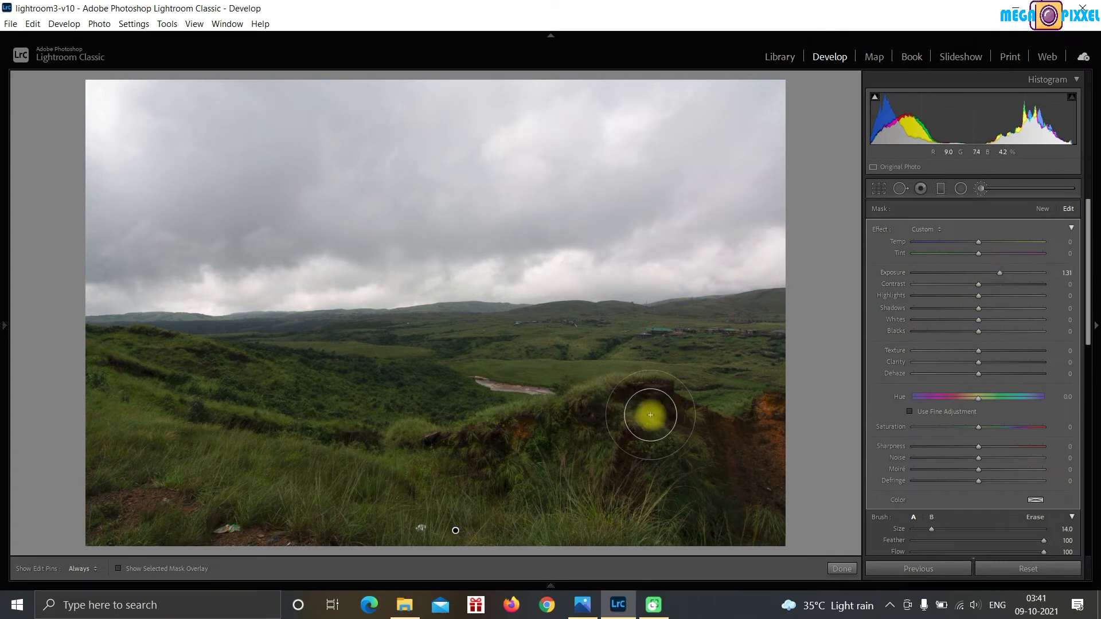
key("h")
key("h")
scroll(1075, 436, "down", 3)
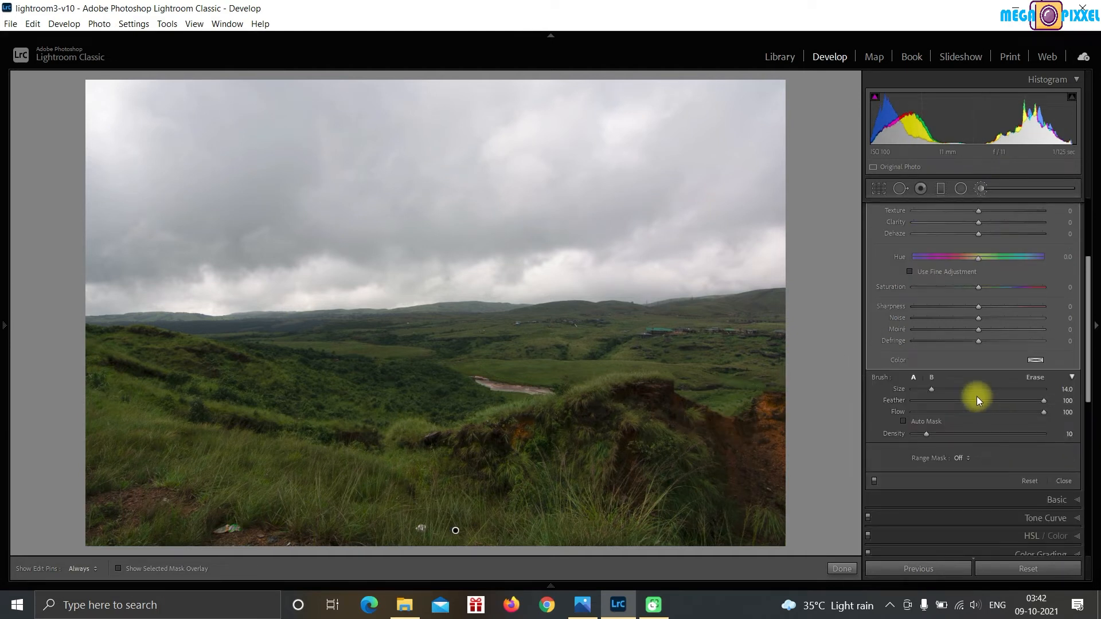
Set the brush adjustment's Exposure to 4.00 and continue painting over the green hillsides and foreground.
scroll(977, 397, "up", 3)
left_click_drag(1002, 276, 1045, 283)
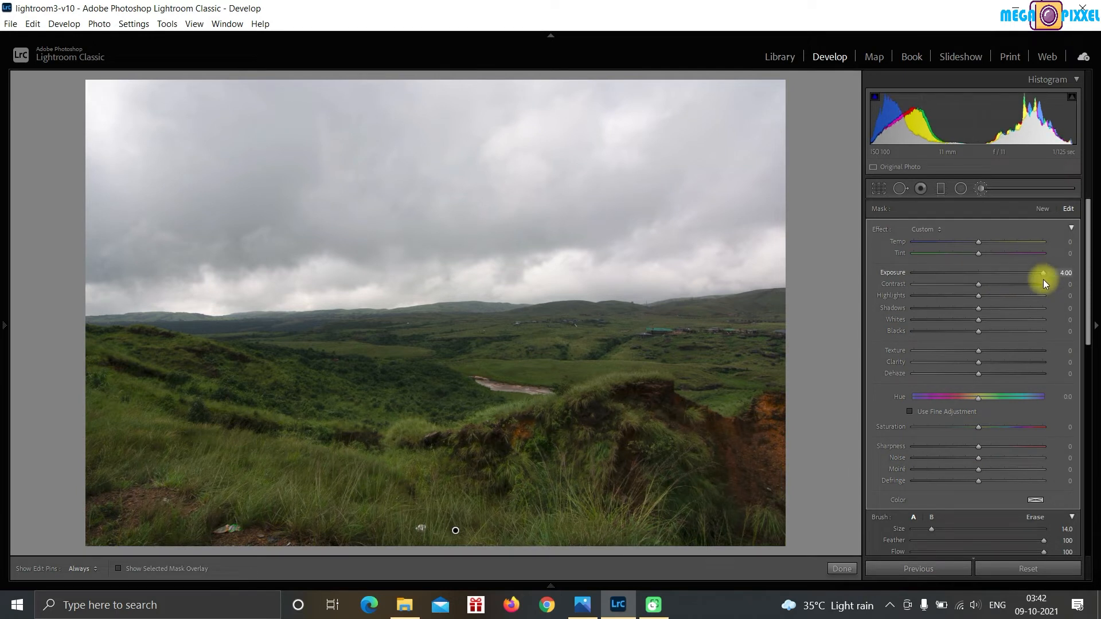
key("h")
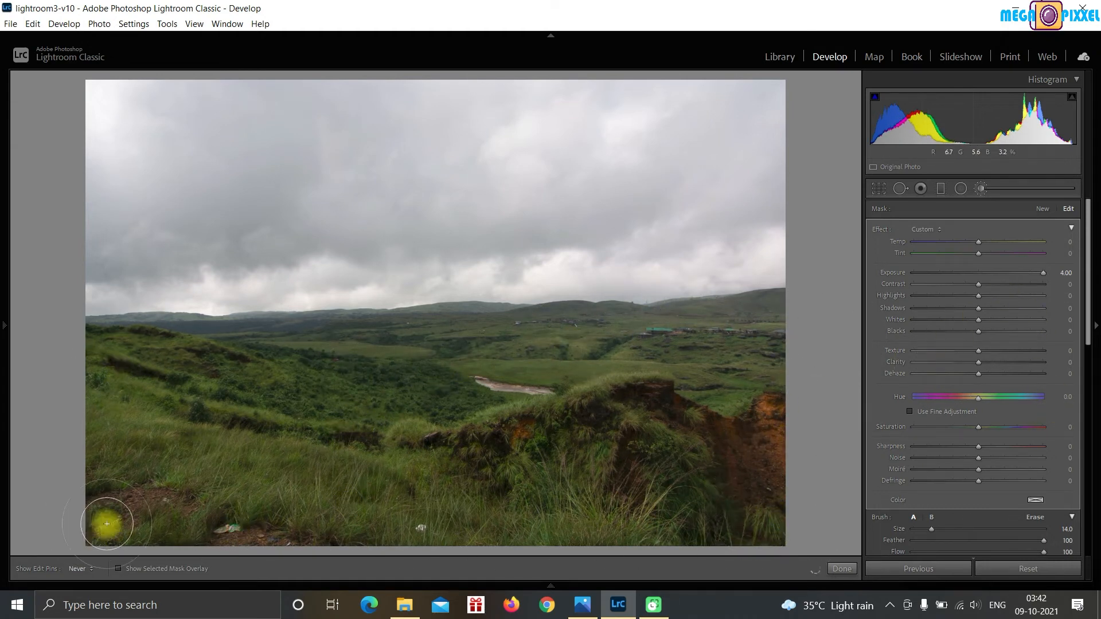
scroll(979, 398, "down", 3)
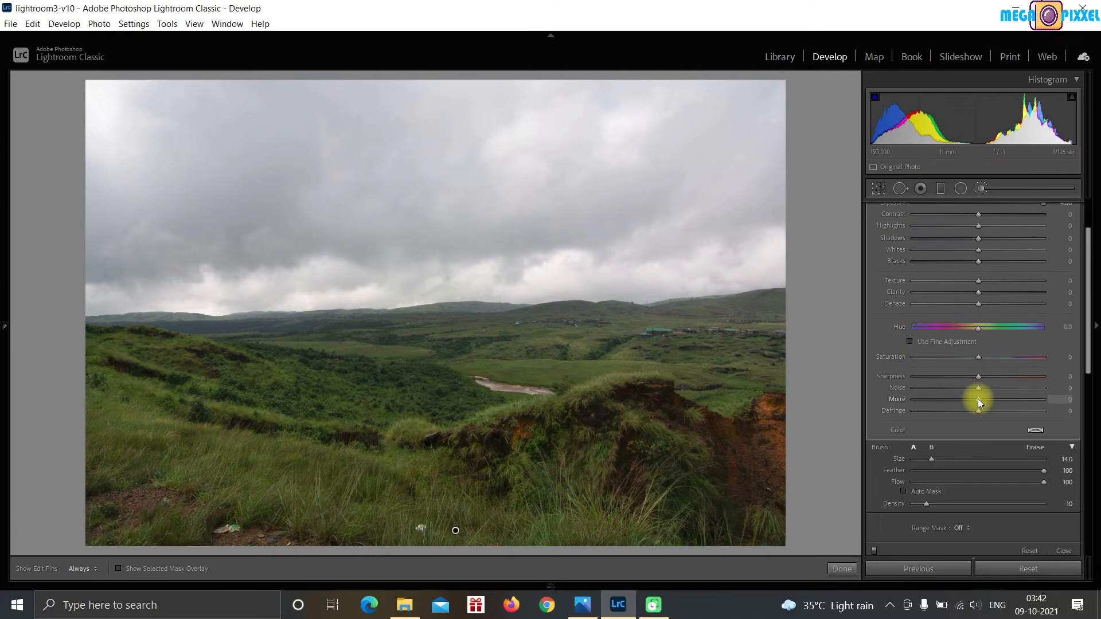
Set the land adjustment's Highlights to 10 and Shadows to 100.
scroll(978, 398, "up", 3)
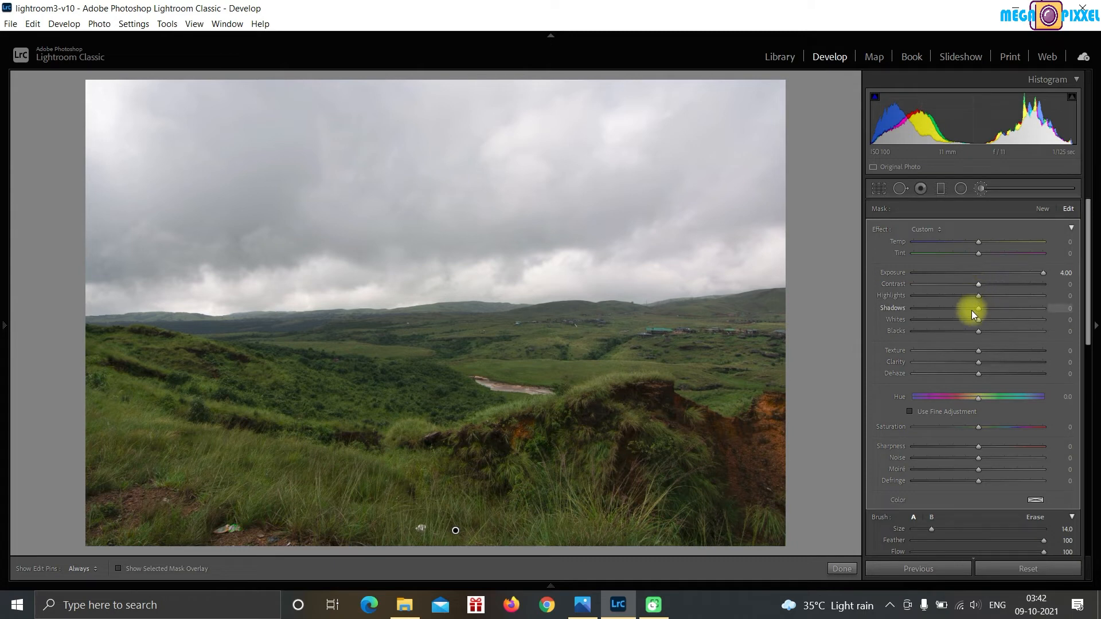
left_click_drag(978, 297, 1028, 301)
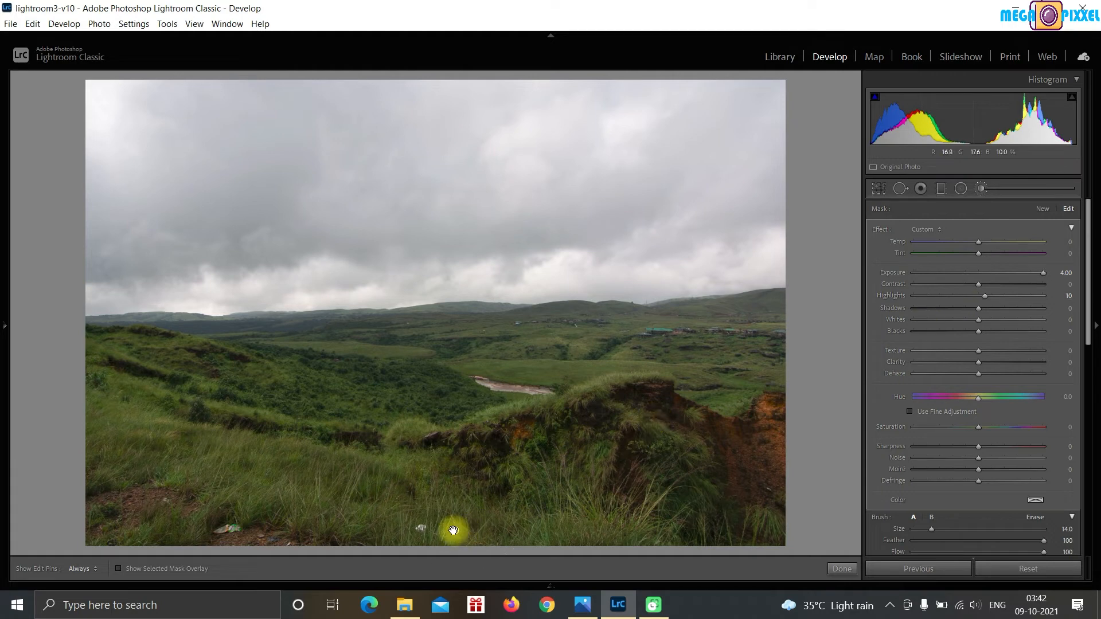
left_click_drag(982, 309, 1024, 313)
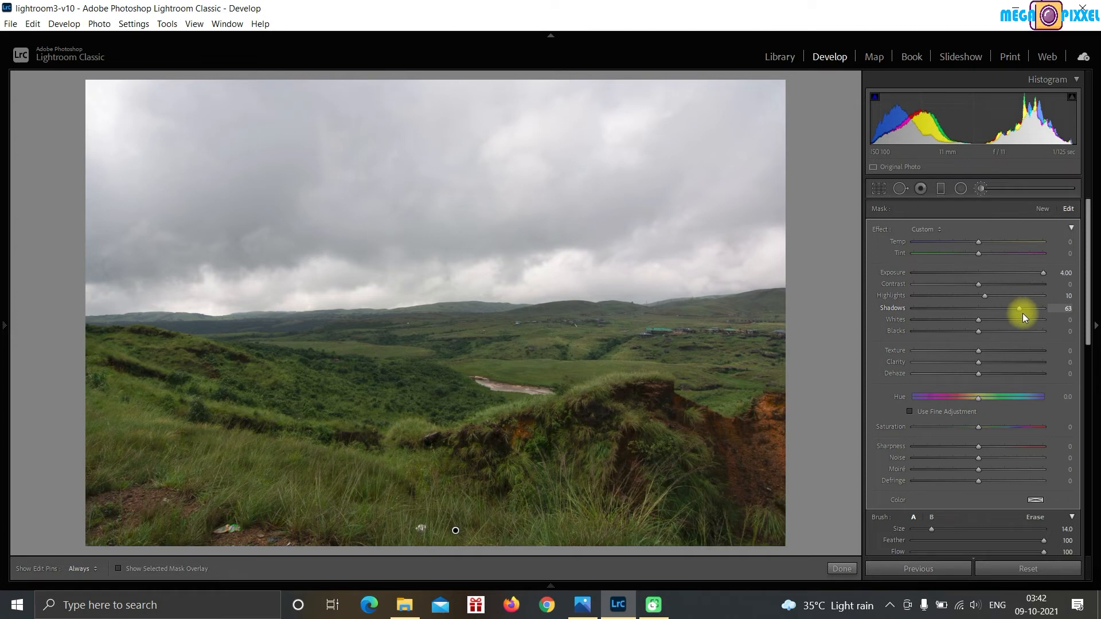
left_click_drag(1027, 317, 1041, 317)
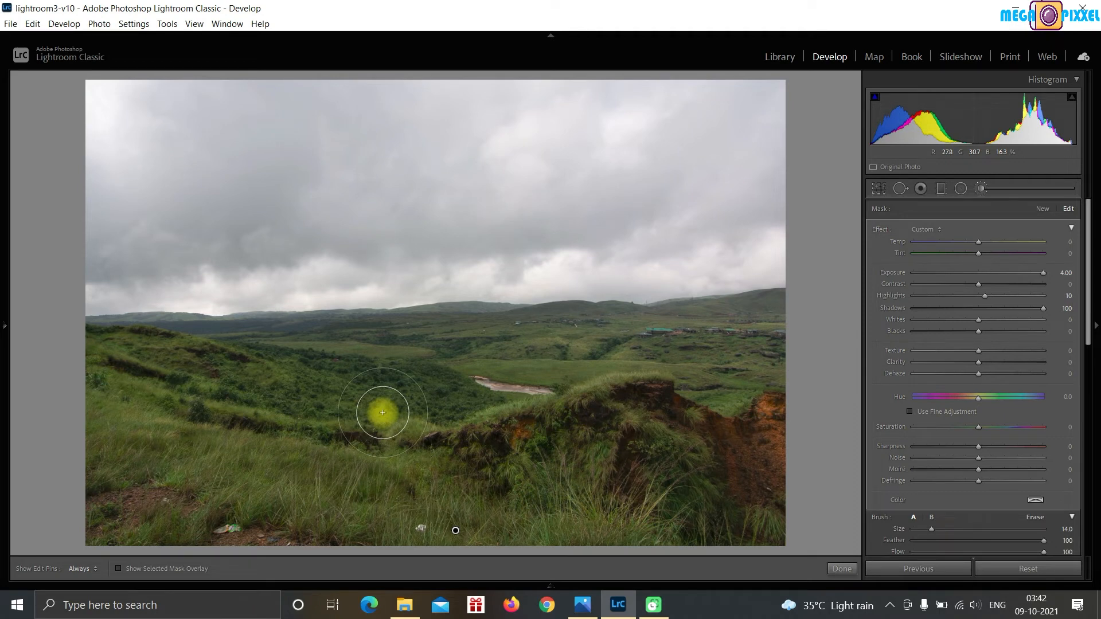
Set the land brush adjustment's Range Mask to Luminance and show the red mask overlay.
scroll(973, 406, "down", 5)
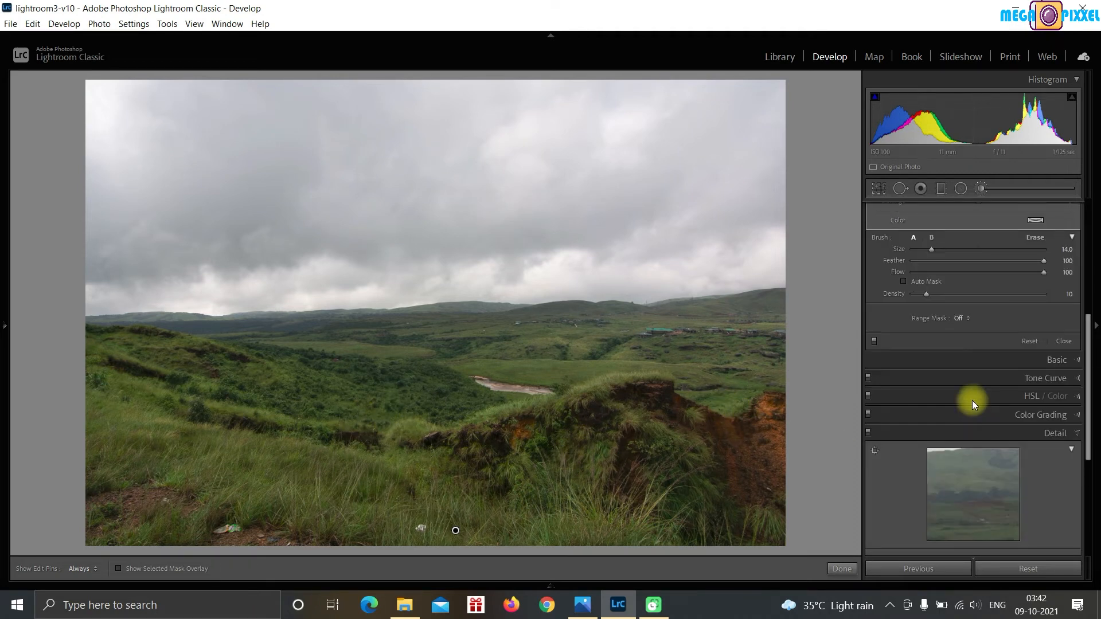
scroll(973, 399, "up", 5)
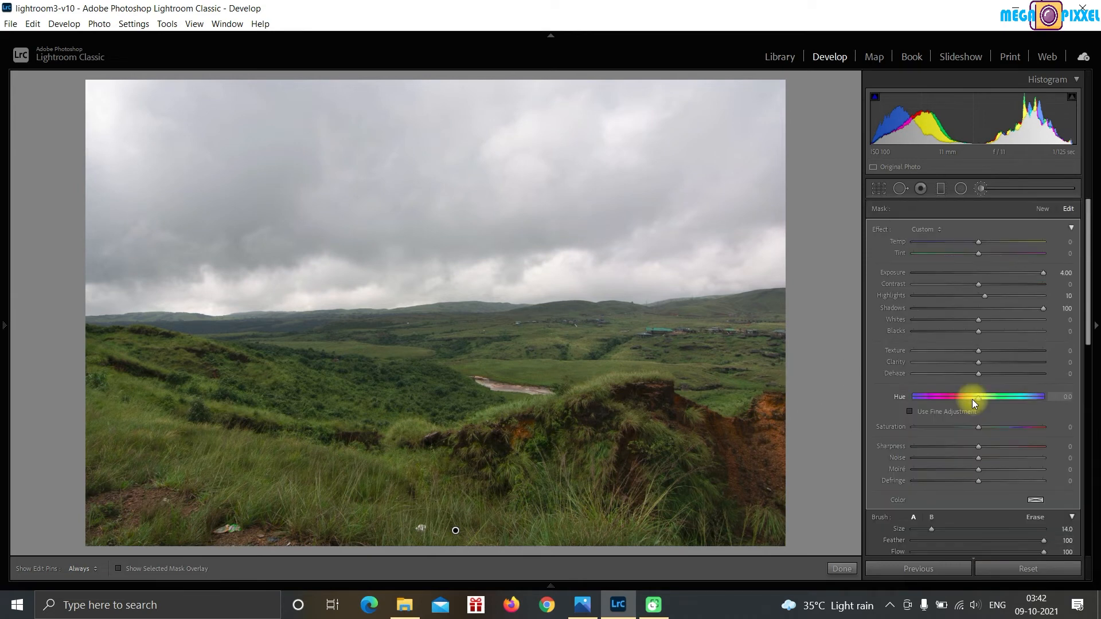
scroll(979, 354, "down", 5)
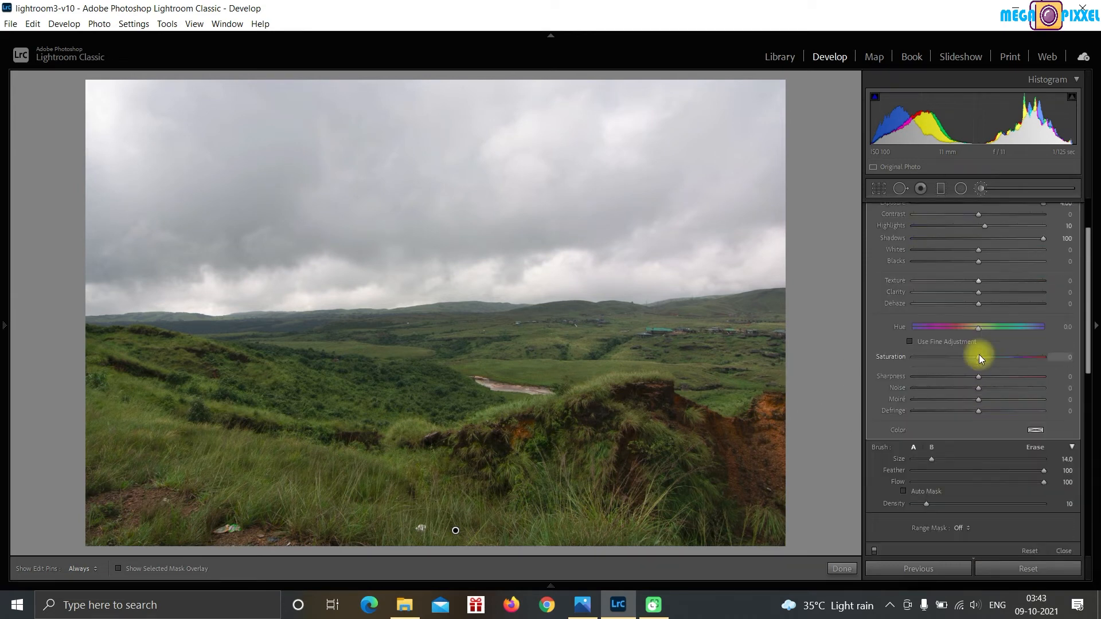
scroll(979, 355, "up", 1)
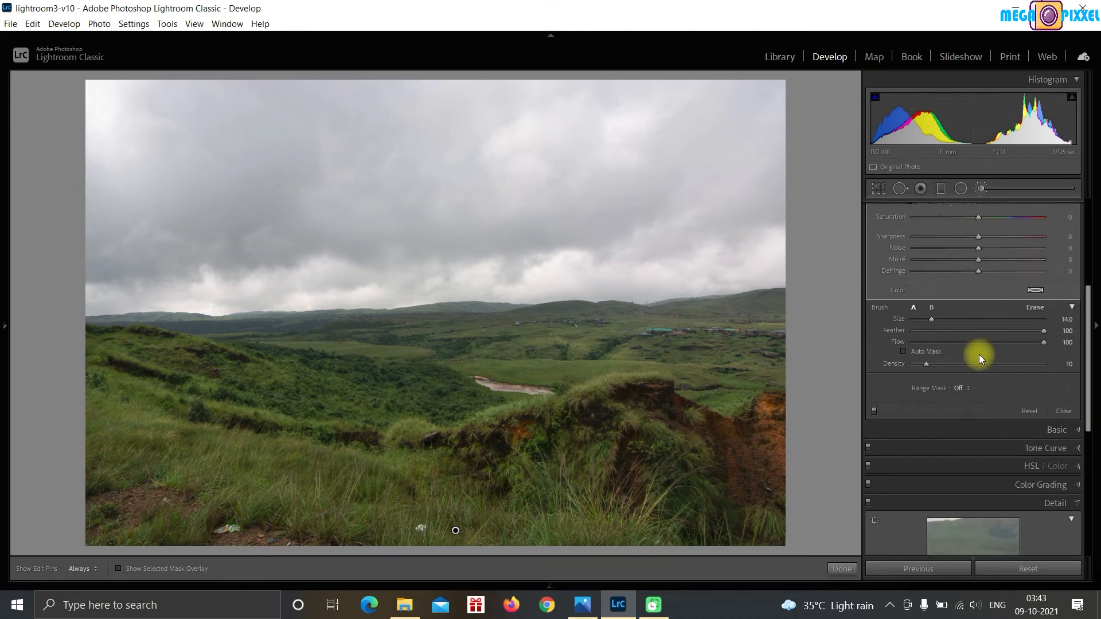
left_click(959, 389)
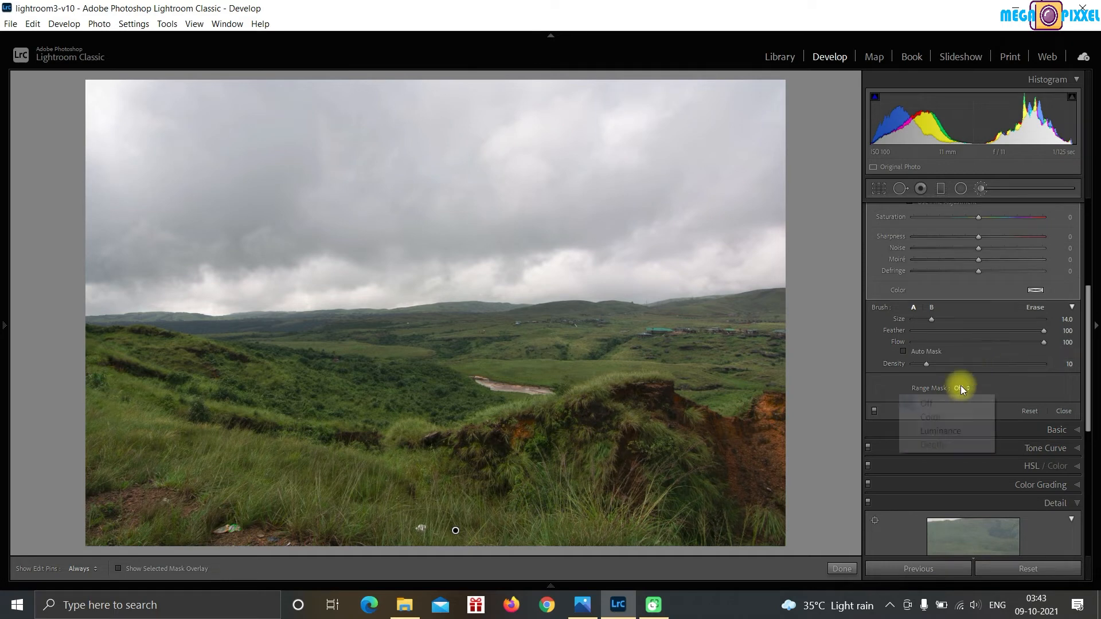
left_click(935, 433)
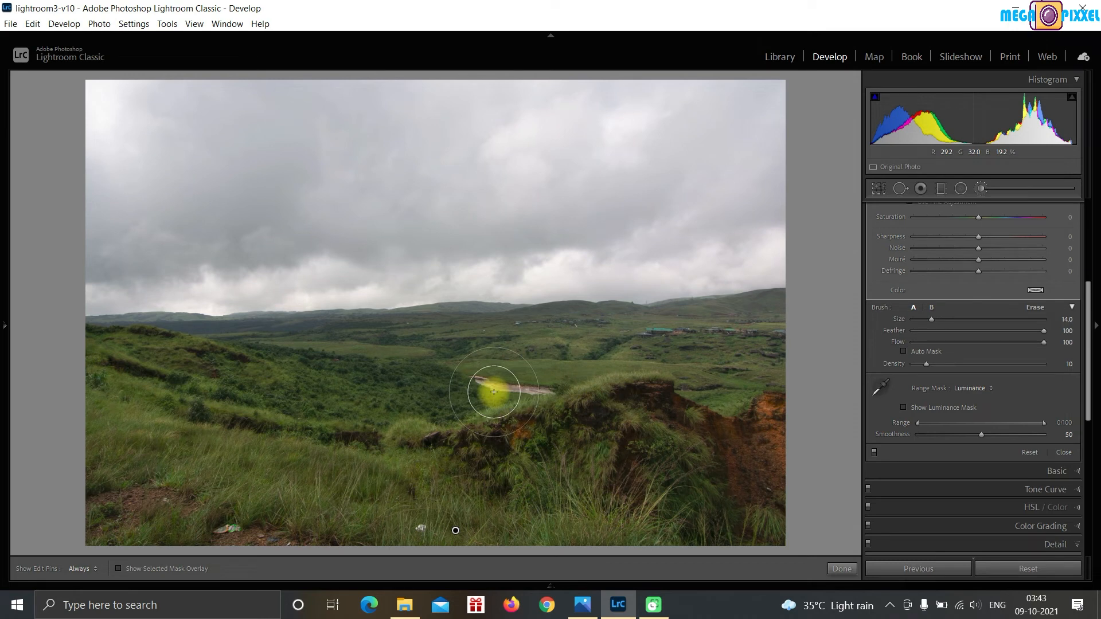
key("o")
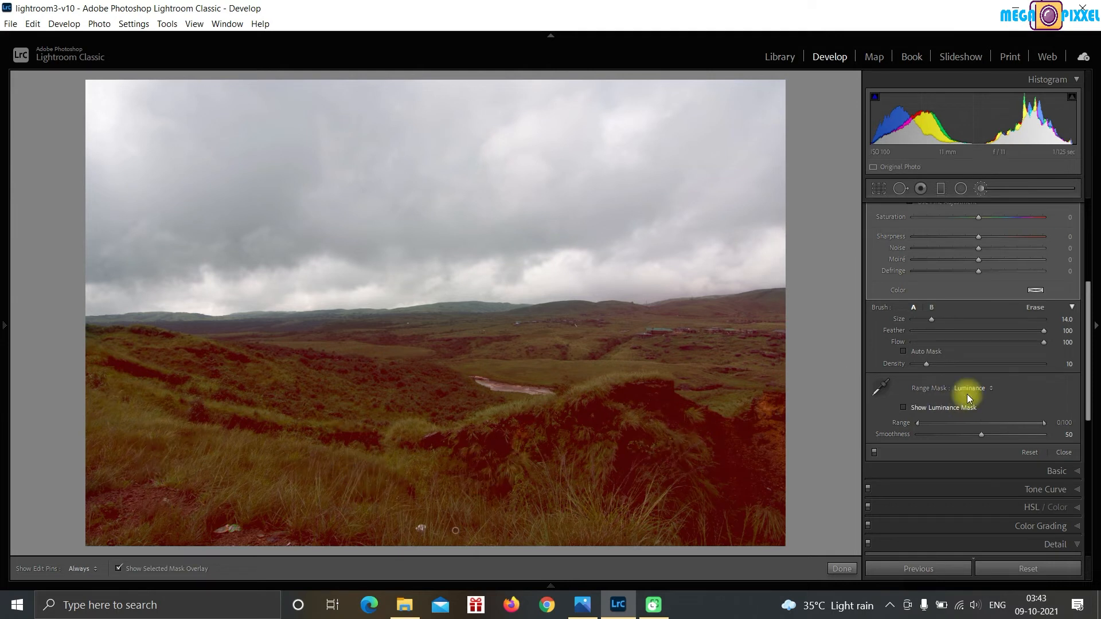
Set the luminance mask's Range to 32/100 and its Smoothness to 37.
scroll(972, 363, "up", 3)
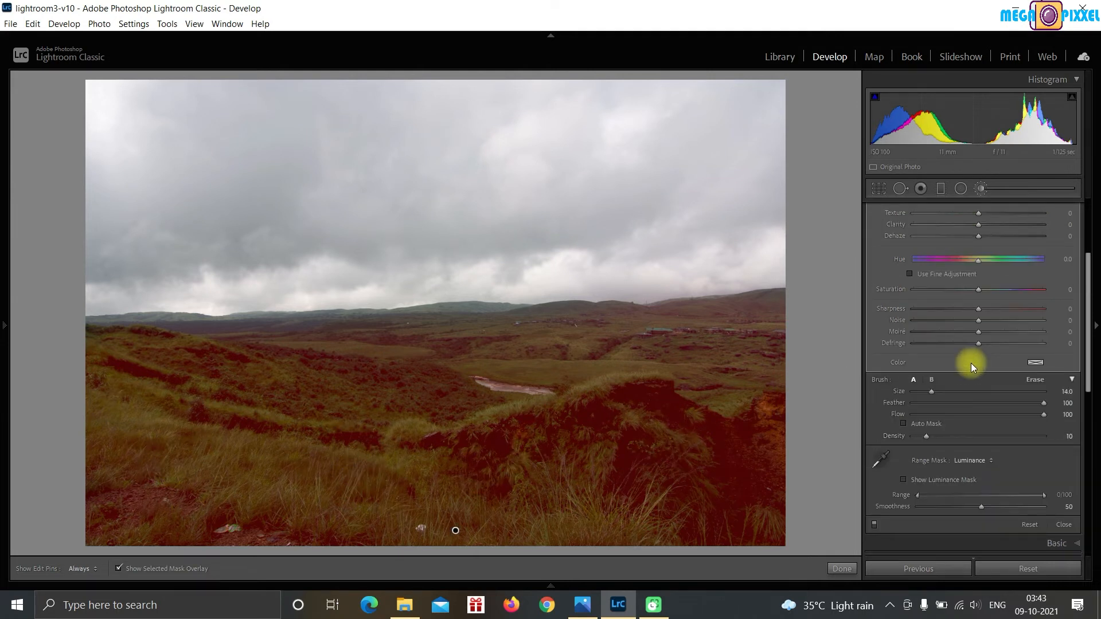
left_click(904, 424)
scroll(976, 432, "down", 3)
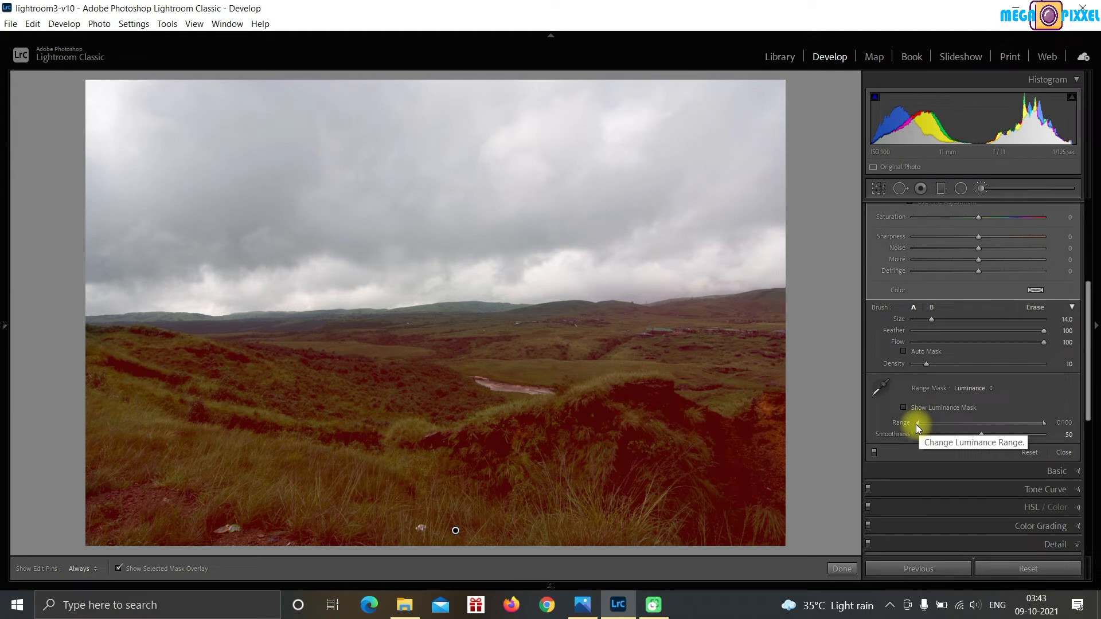
left_click_drag(917, 424, 973, 429)
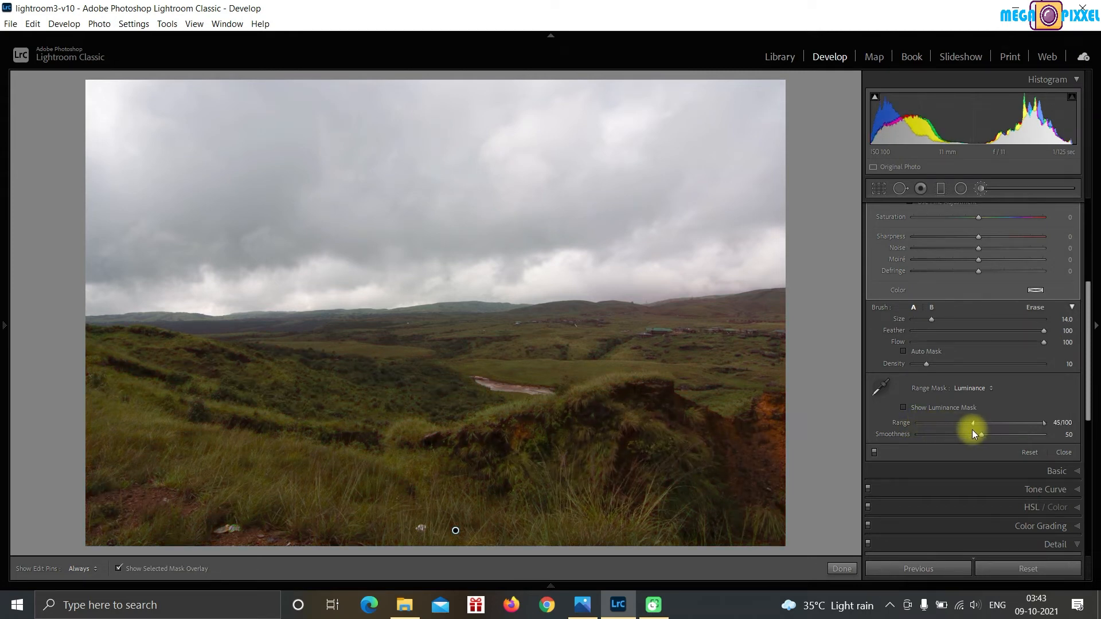
left_click_drag(946, 434, 943, 434)
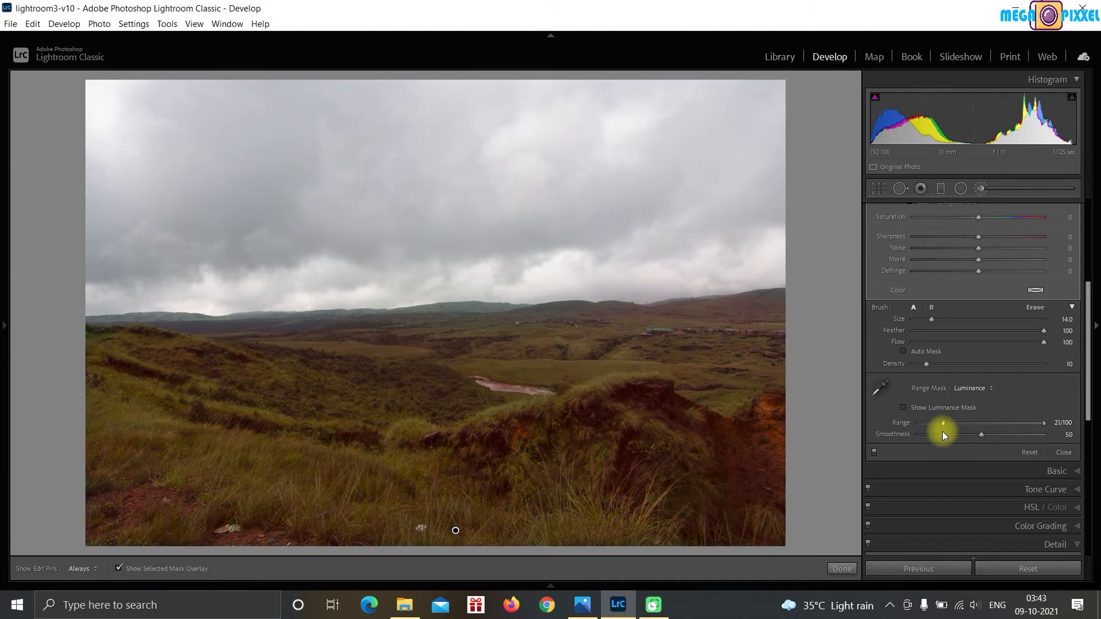
left_click_drag(943, 434, 950, 434)
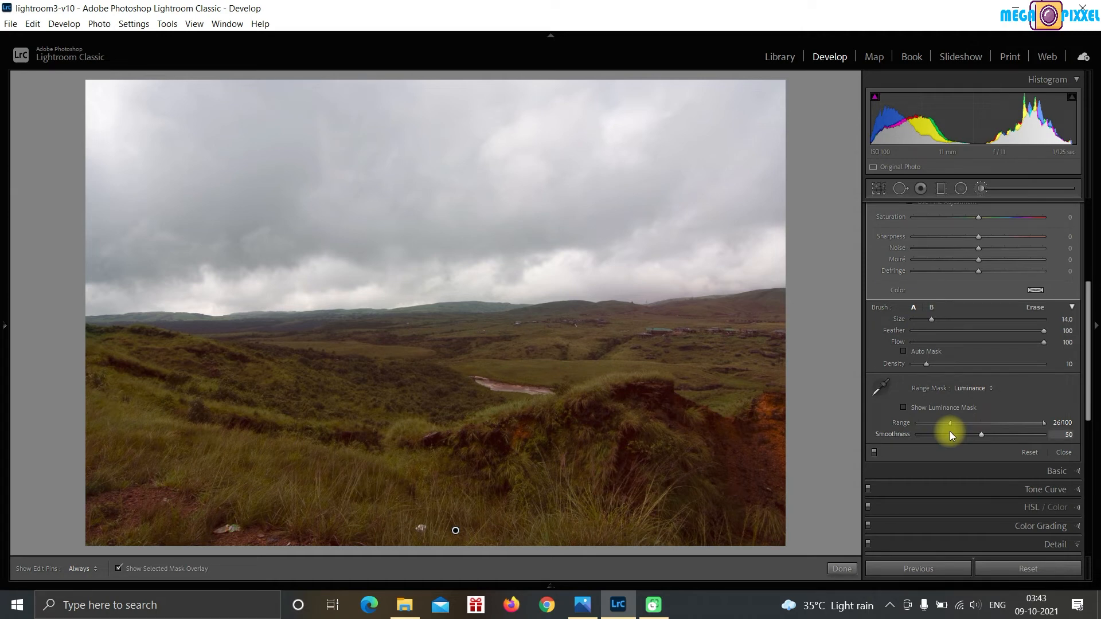
left_click(1018, 342)
left_click_drag(1018, 344, 1045, 344)
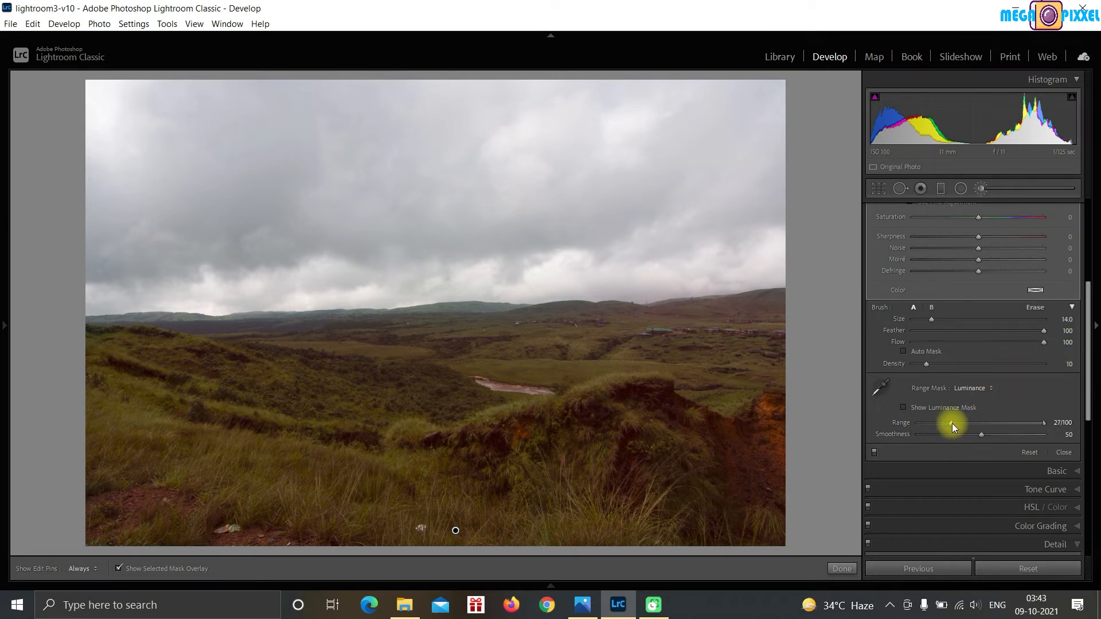
left_click_drag(952, 424, 962, 435)
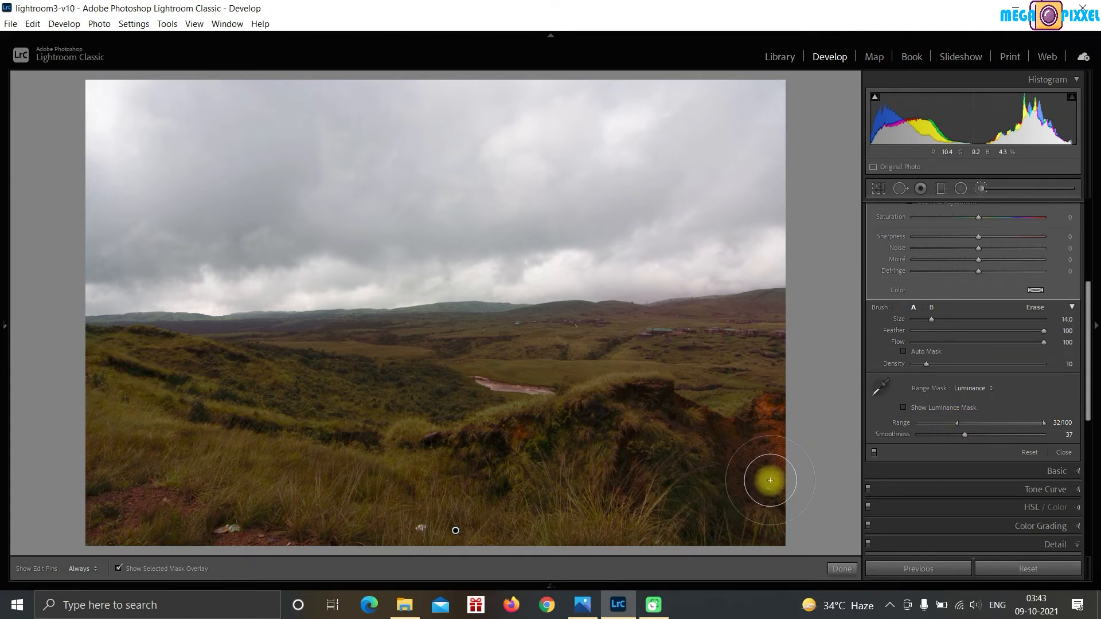
Hide the mask overlay and compare the landscape with its unedited before version.
key("o")
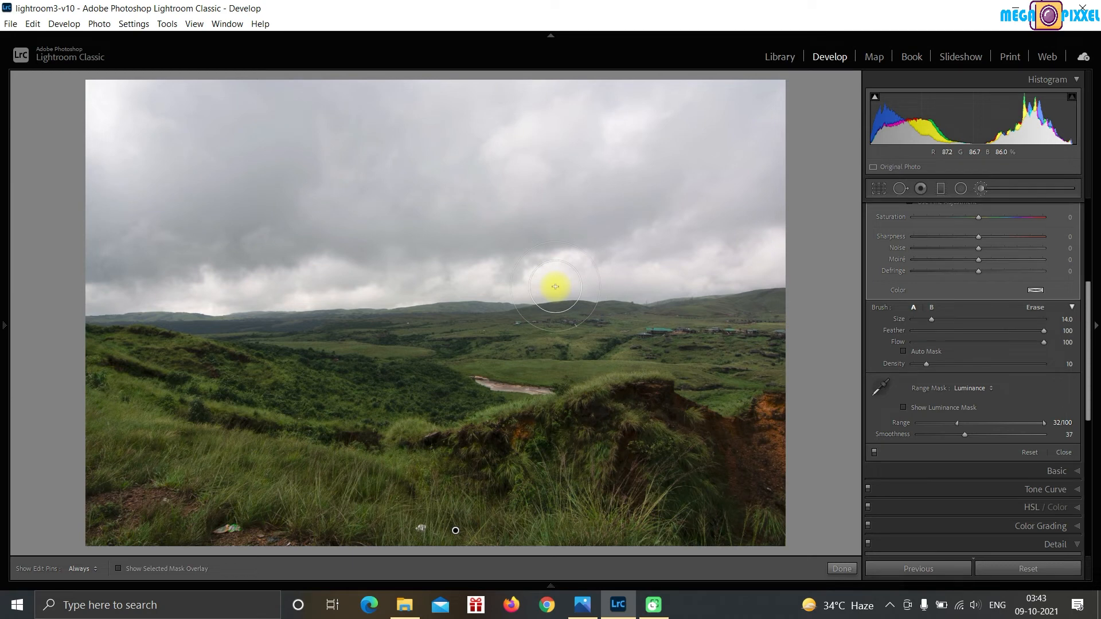
key("backslash")
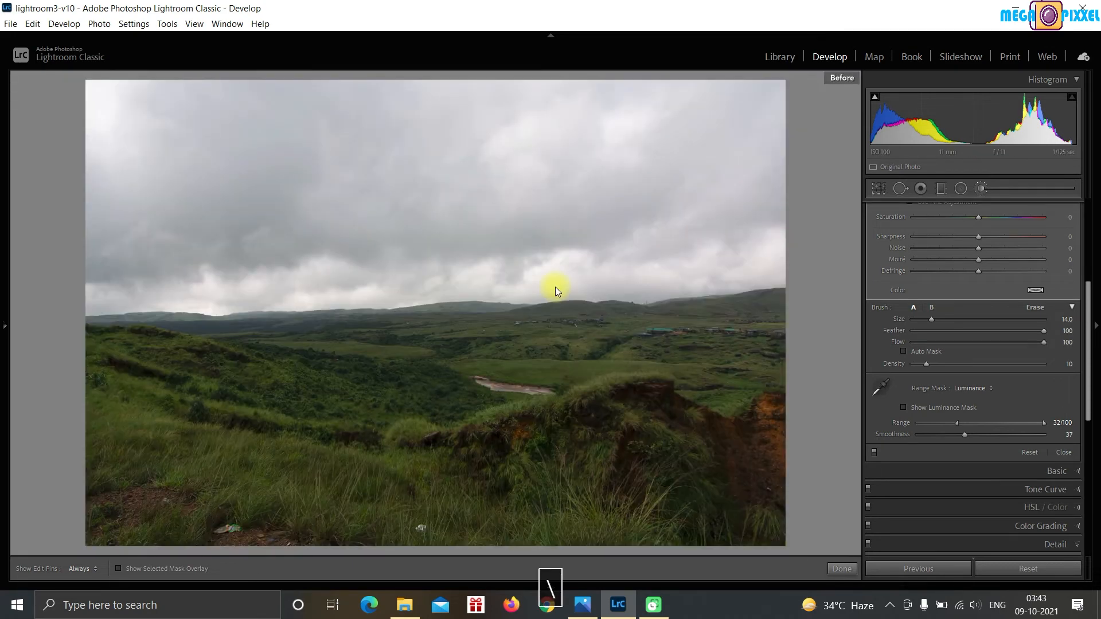
key("backslash")
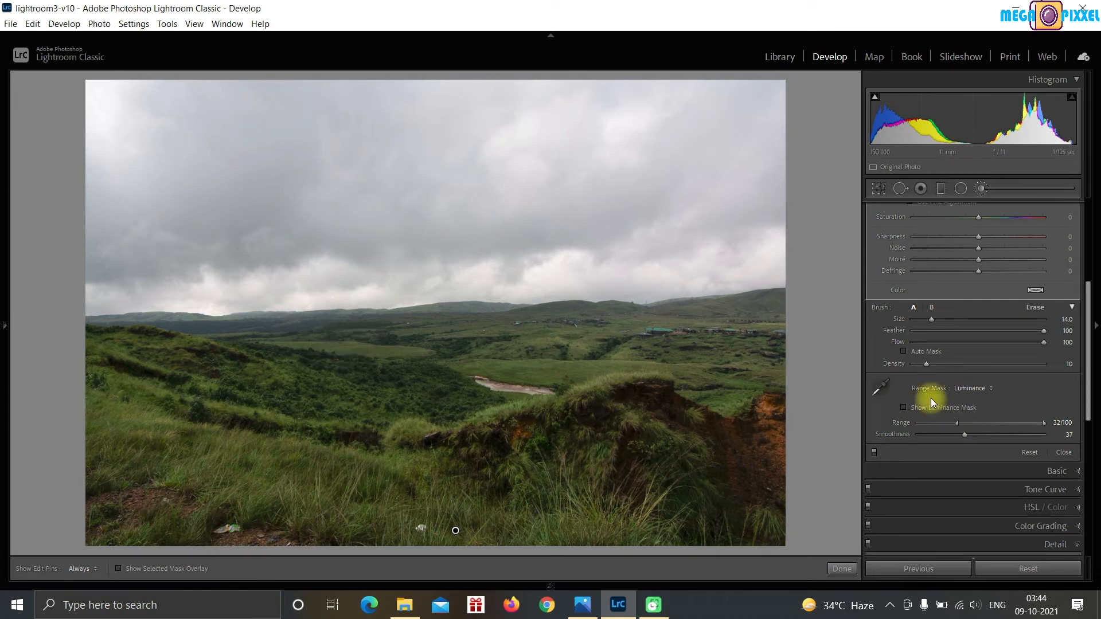
Delete the land brush adjustment through its pin in the foreground grass.
scroll(931, 398, "up", 3)
scroll(931, 398, "up", 2)
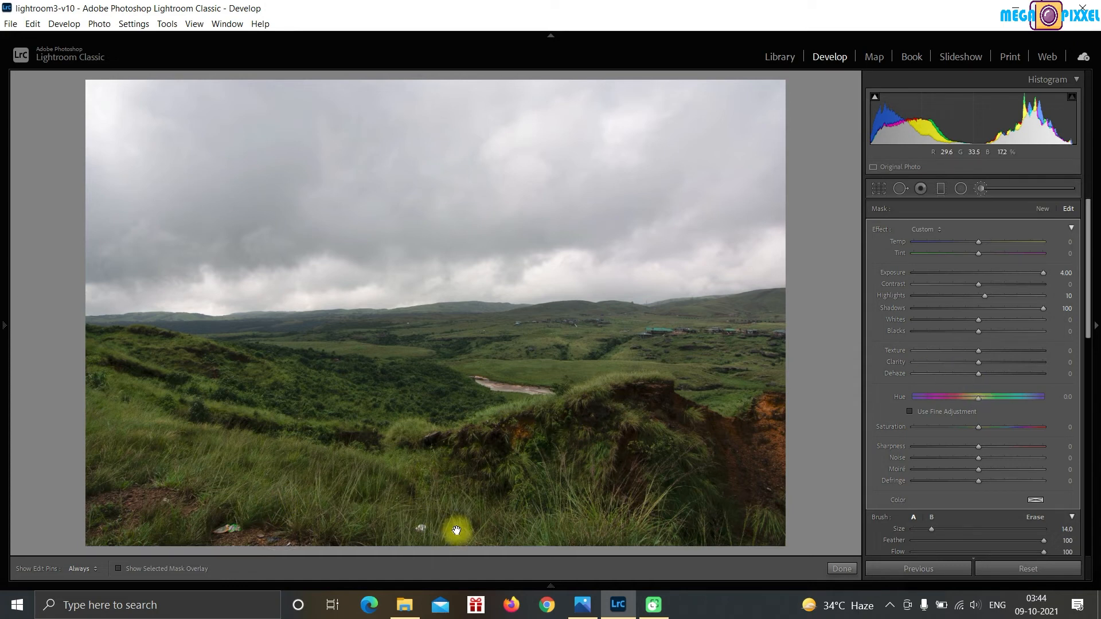
right_click(456, 530)
left_click(492, 551)
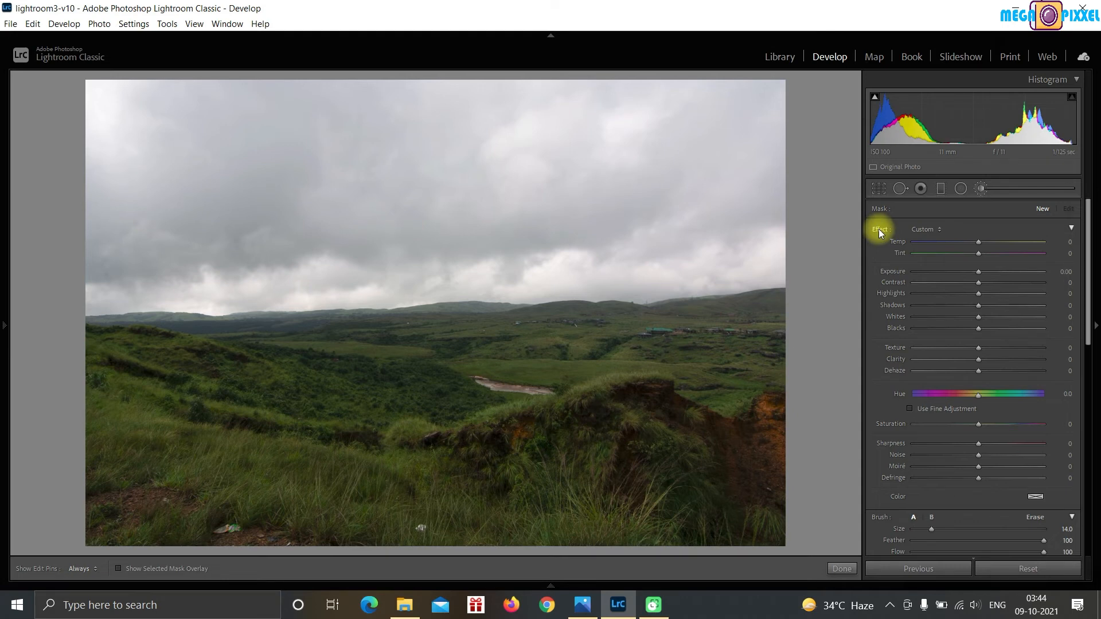
scroll(1020, 349, "down", 2)
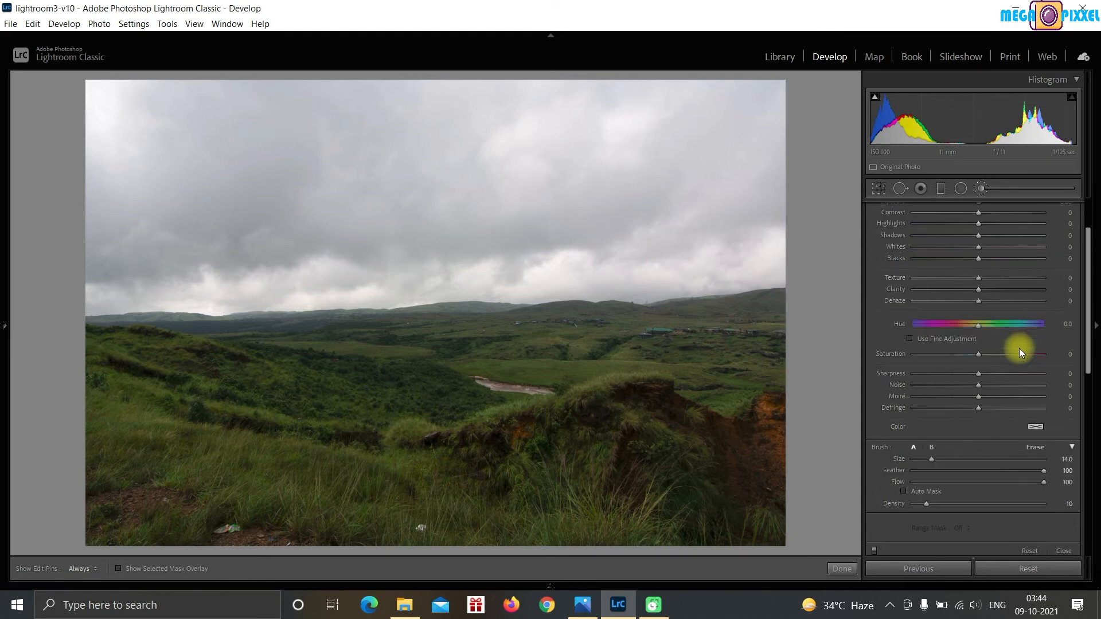
scroll(1020, 349, "up", 2)
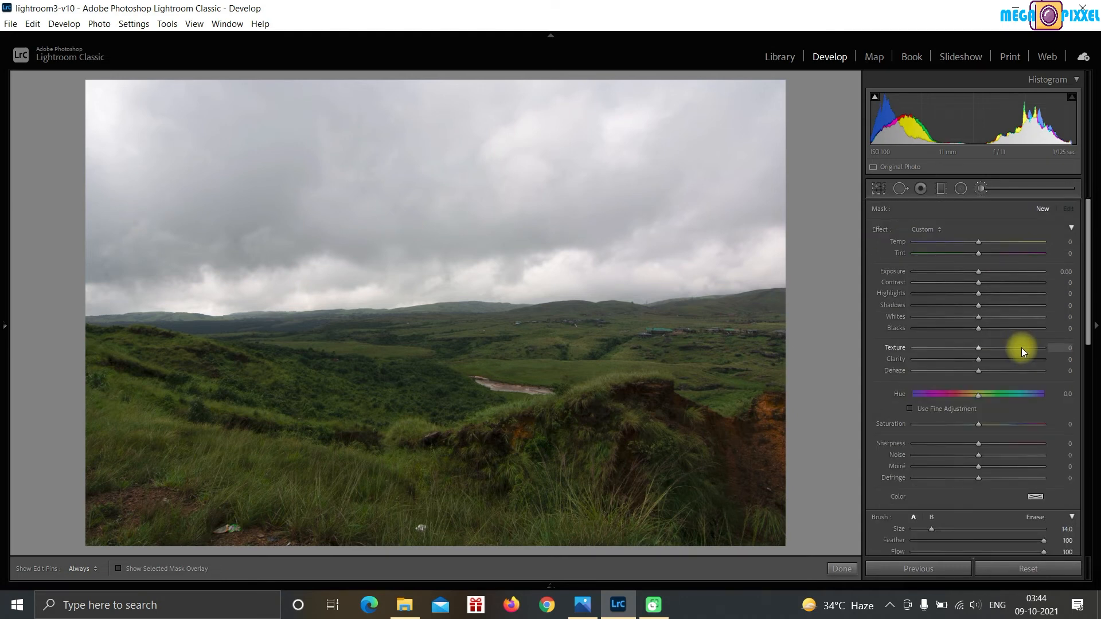
Choose the Dodge (Lighten) effect preset for the brush and paint it over the foreground grass.
left_click(938, 232)
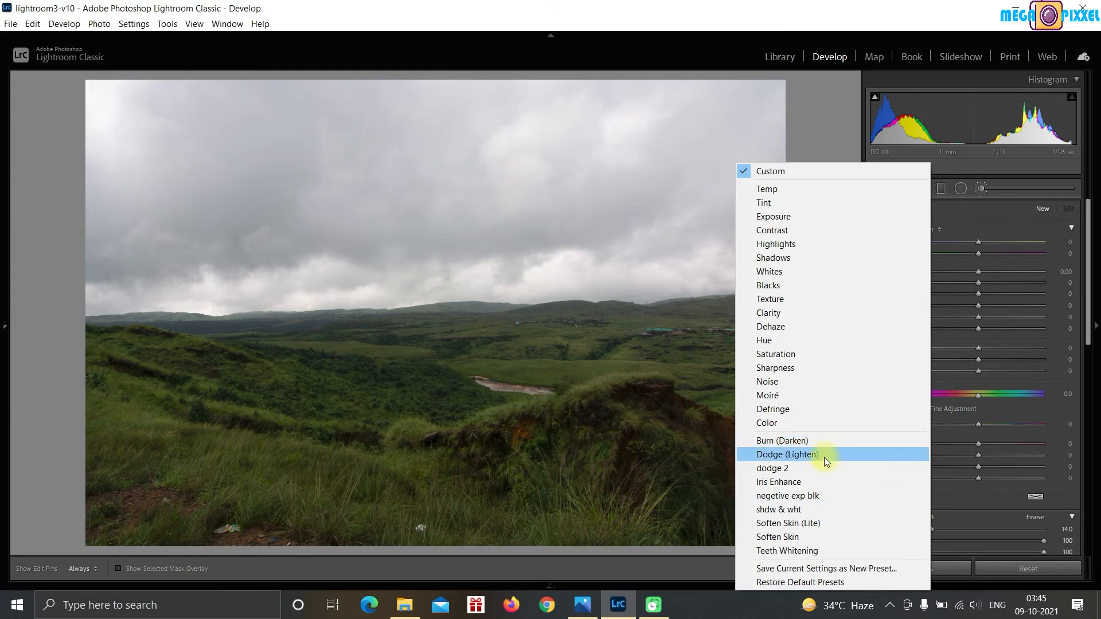
left_click(794, 458)
scroll(223, 484, "up", 1)
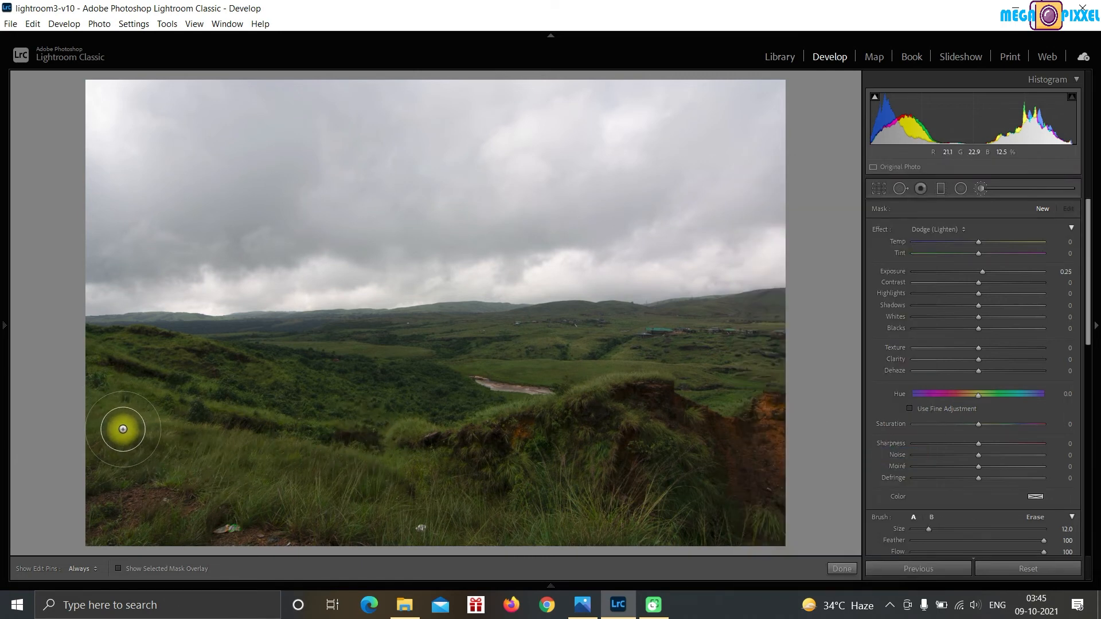
mouse_move(195, 456)
left_mouse_down()
mouse_move(449, 513)
mouse_move(230, 472)
mouse_move(415, 522)
mouse_move(330, 493)
mouse_move(711, 539)
mouse_move(526, 491)
mouse_move(98, 436)
mouse_move(332, 508)
mouse_move(234, 478)
mouse_move(425, 507)
left_mouse_up()
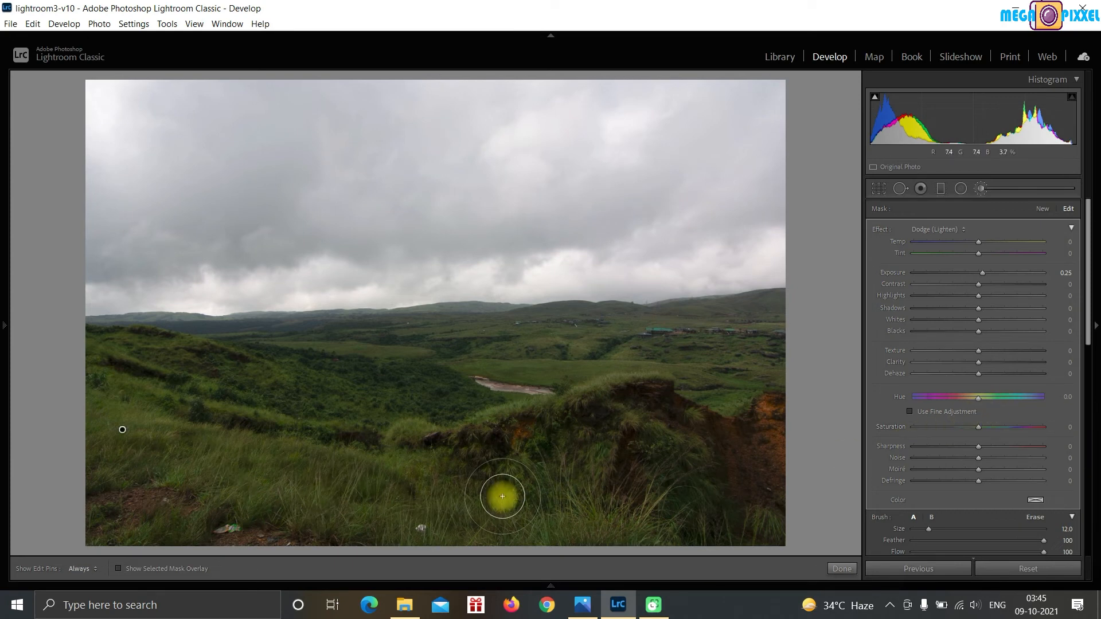
Change the brush effect to Burn (Darken), paint over the bare reddish soil beside the rocky mound, and finish the brush edit.
left_click(955, 229)
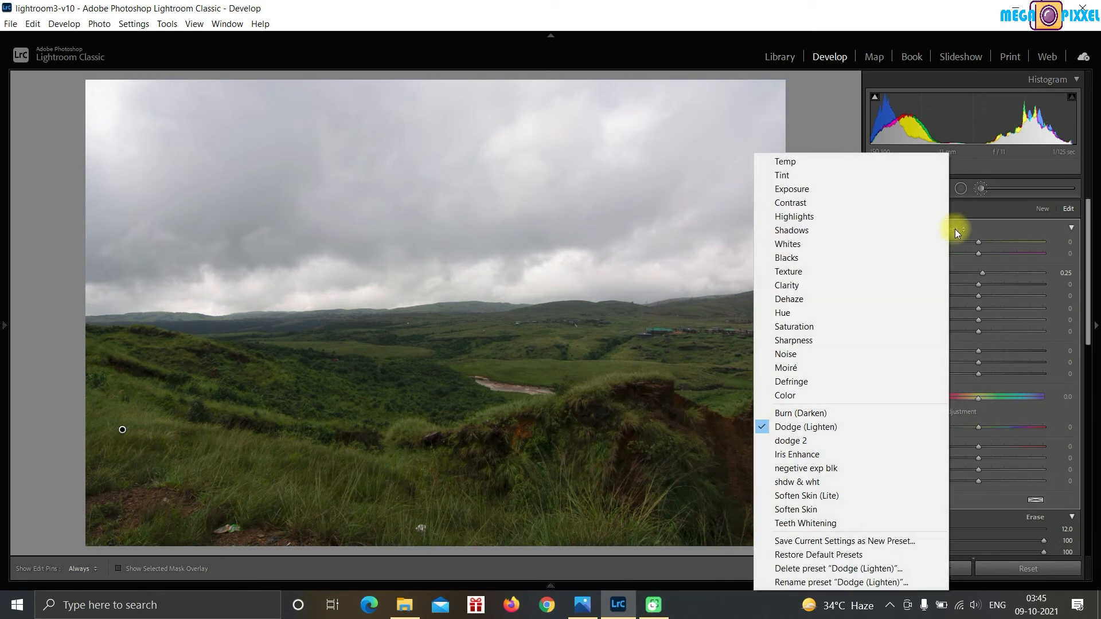
left_click(815, 413)
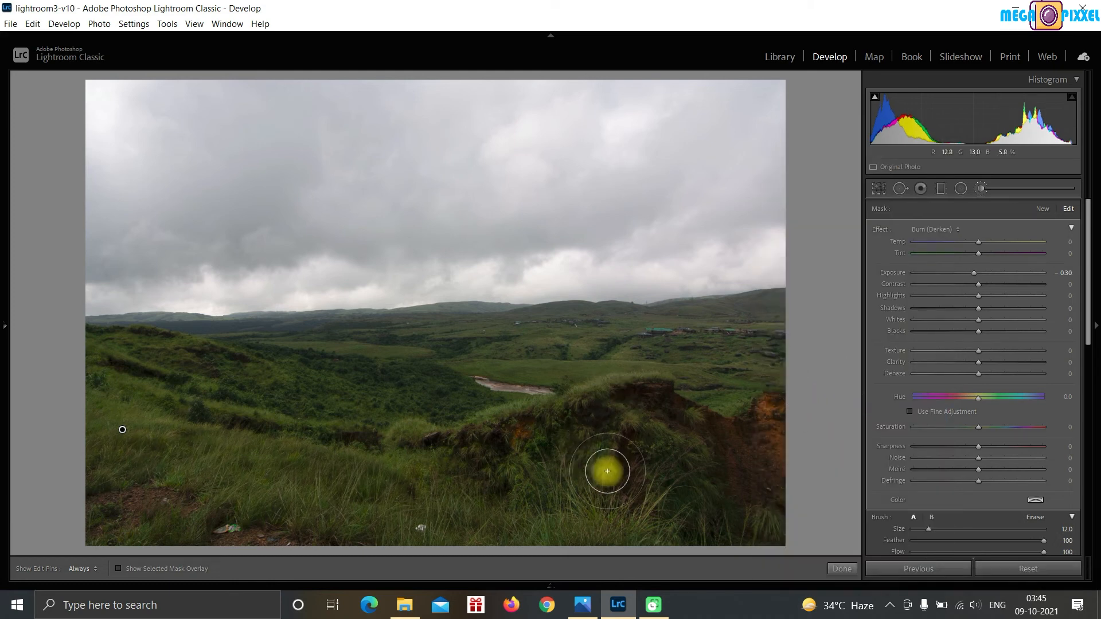
mouse_move(778, 462)
left_mouse_down()
mouse_move(780, 491)
mouse_move(733, 457)
mouse_move(696, 450)
mouse_move(735, 466)
left_mouse_up()
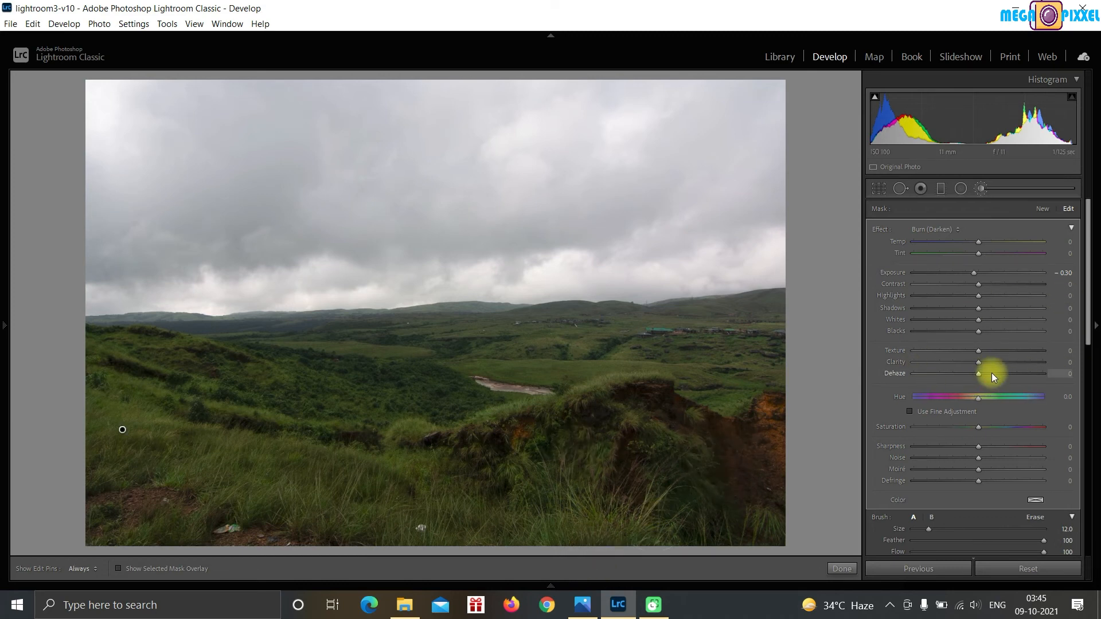
left_click(956, 236)
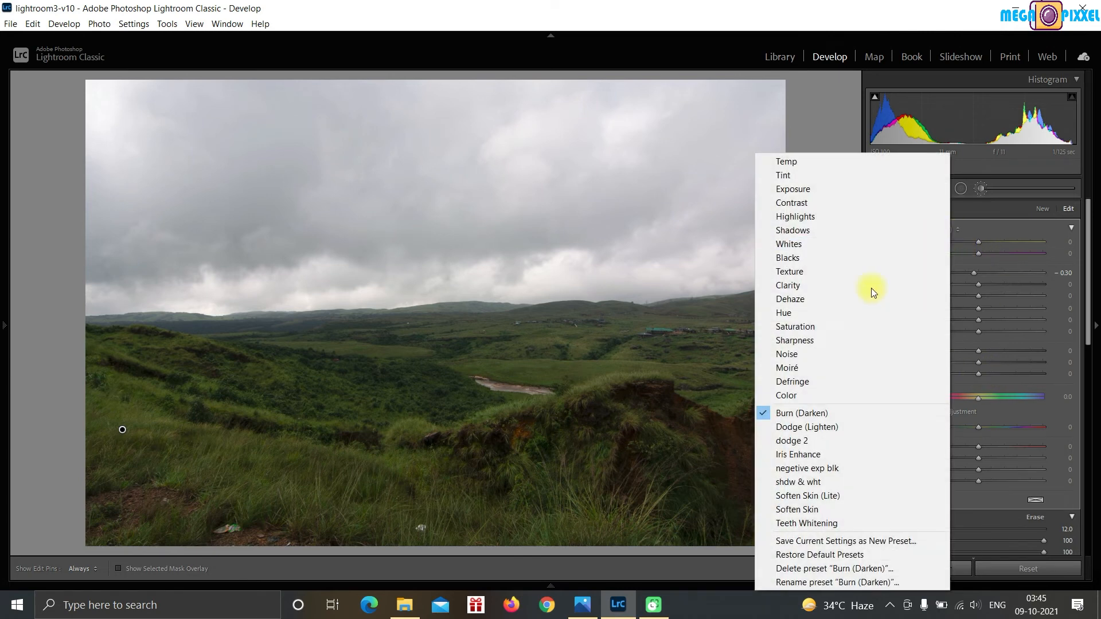
left_click(710, 605)
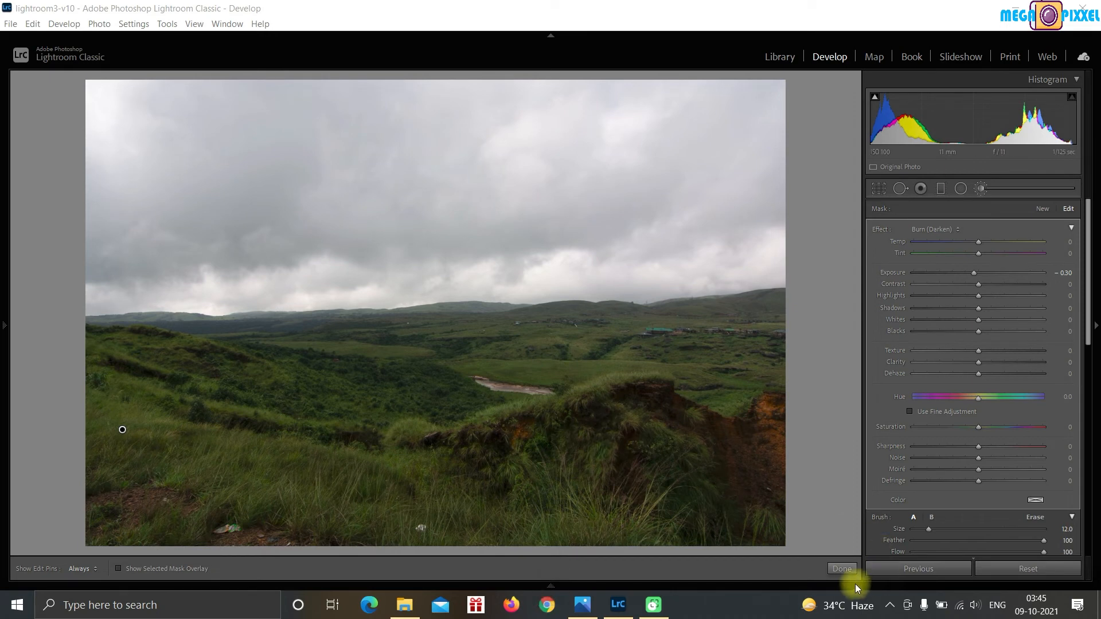
left_click(843, 569)
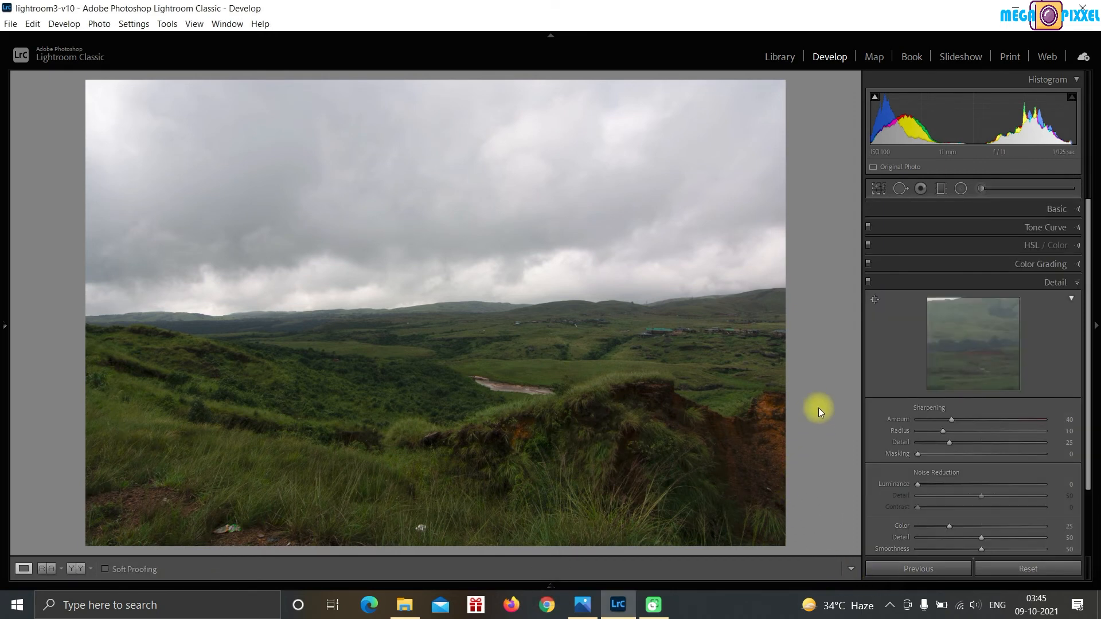
Move on to the bridal portrait two photos ahead and inspect her eye close up before returning to the full view.
key("Right")
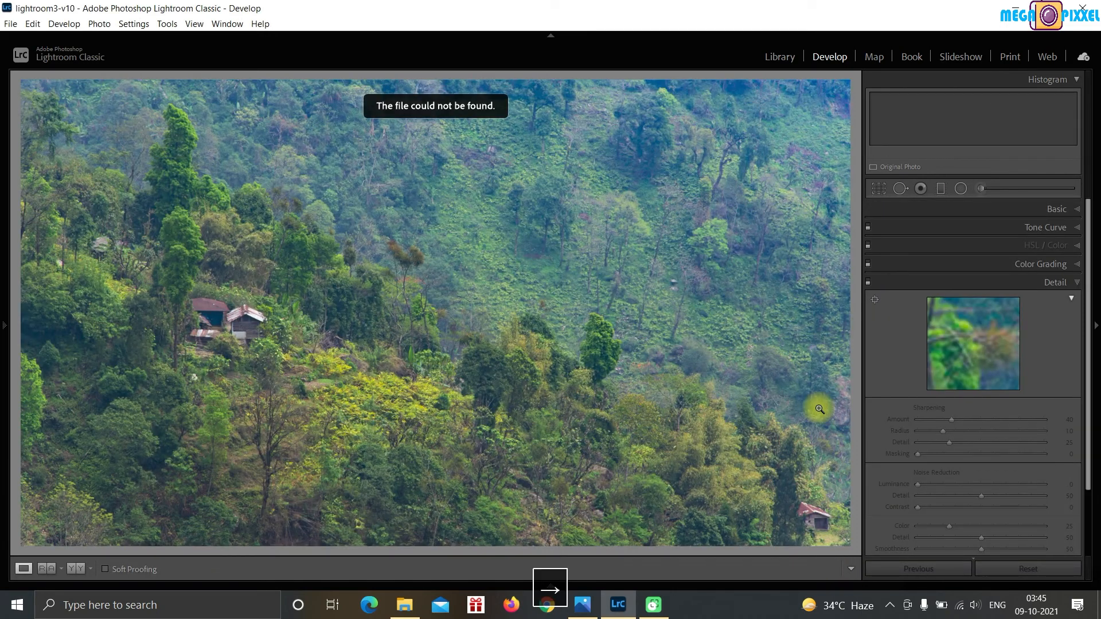
key("Right")
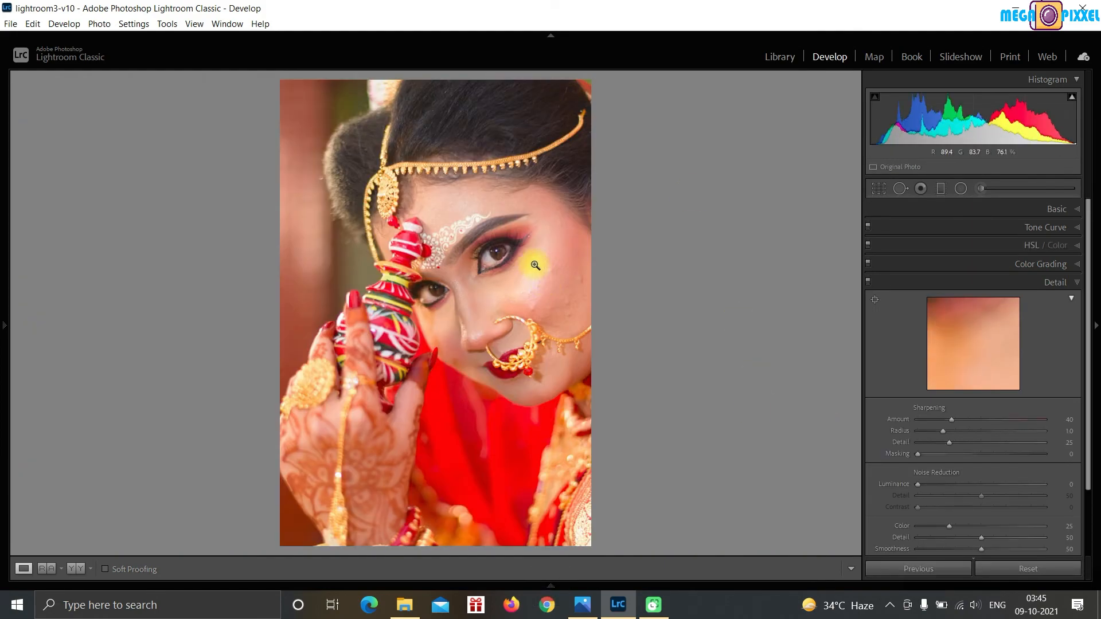
left_click(495, 270)
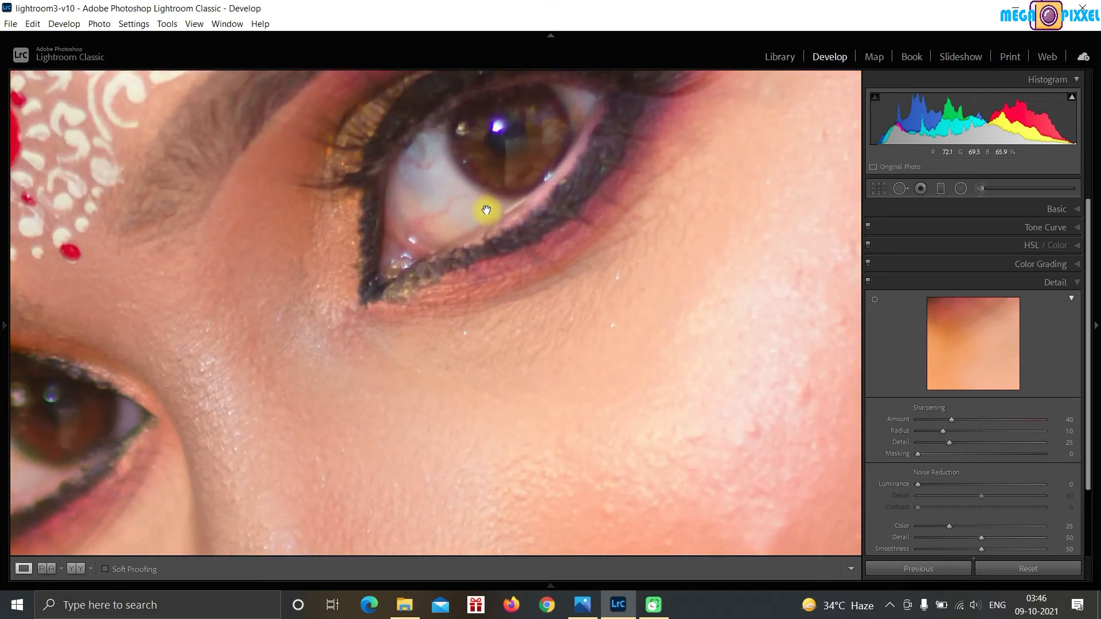
left_click(484, 214)
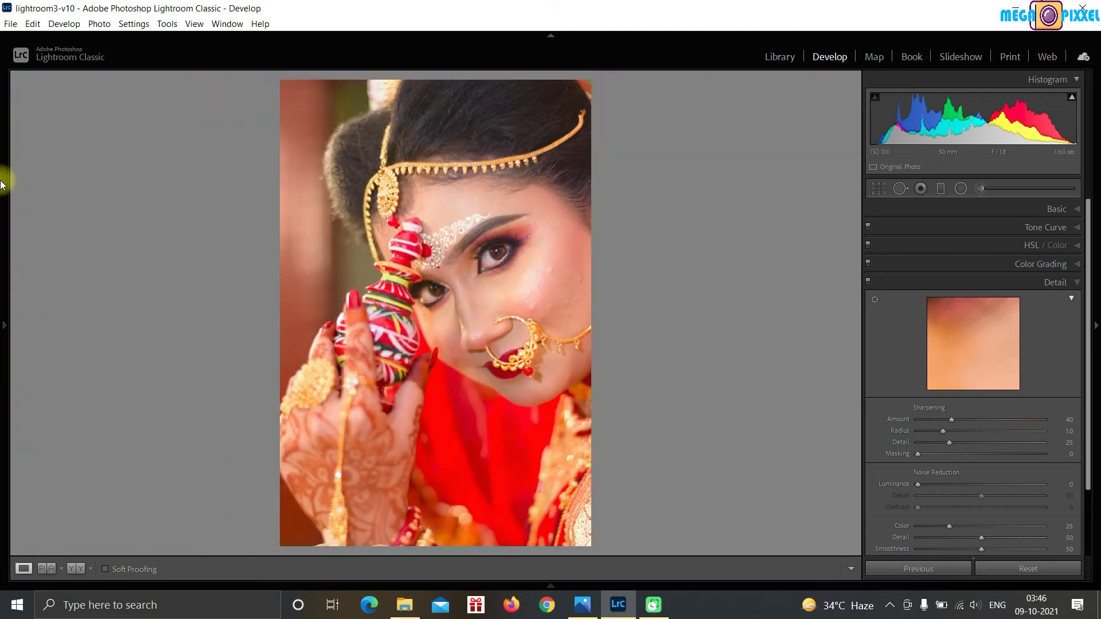
mouse_move(7, 198)
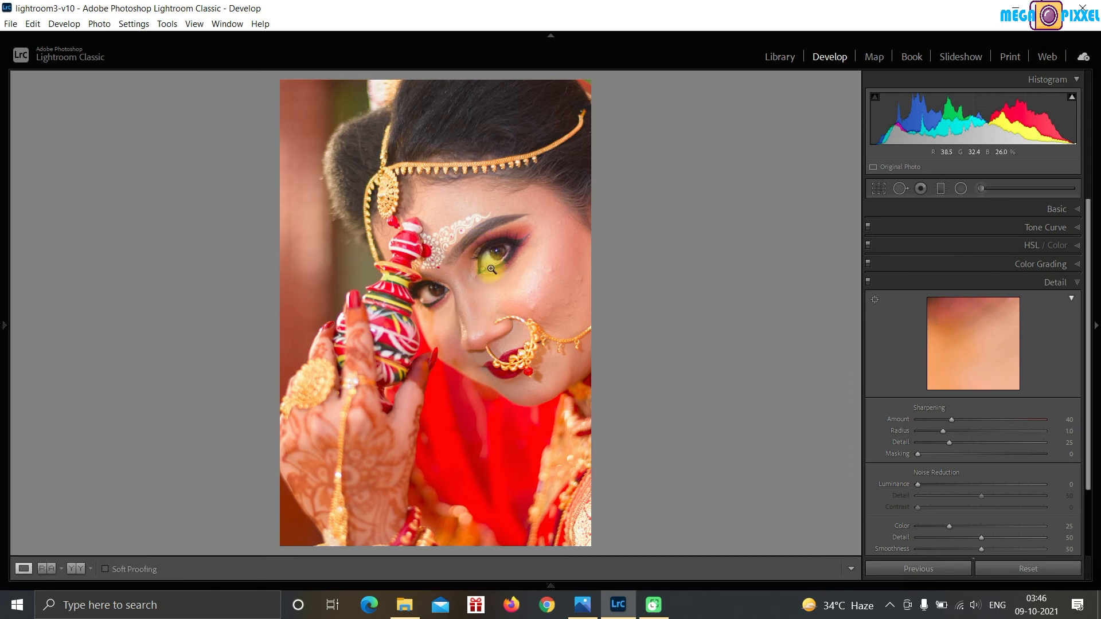
Set the close-up zoom ratio to 33% and magnify the portrait around the bride's eyes.
left_click(496, 255)
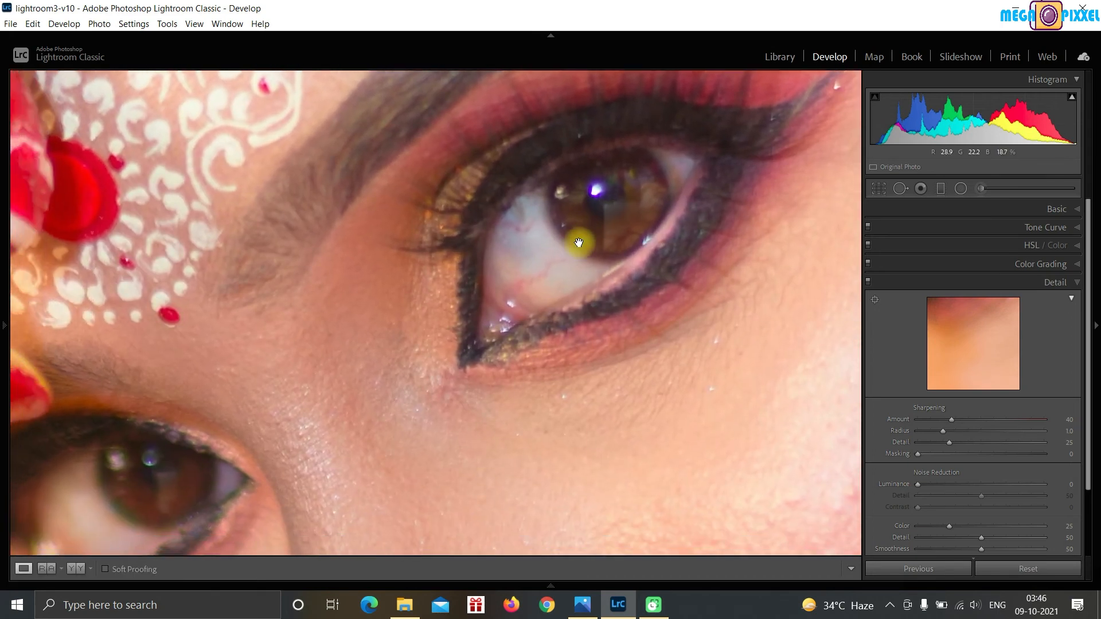
left_click(369, 297)
mouse_move(3, 155)
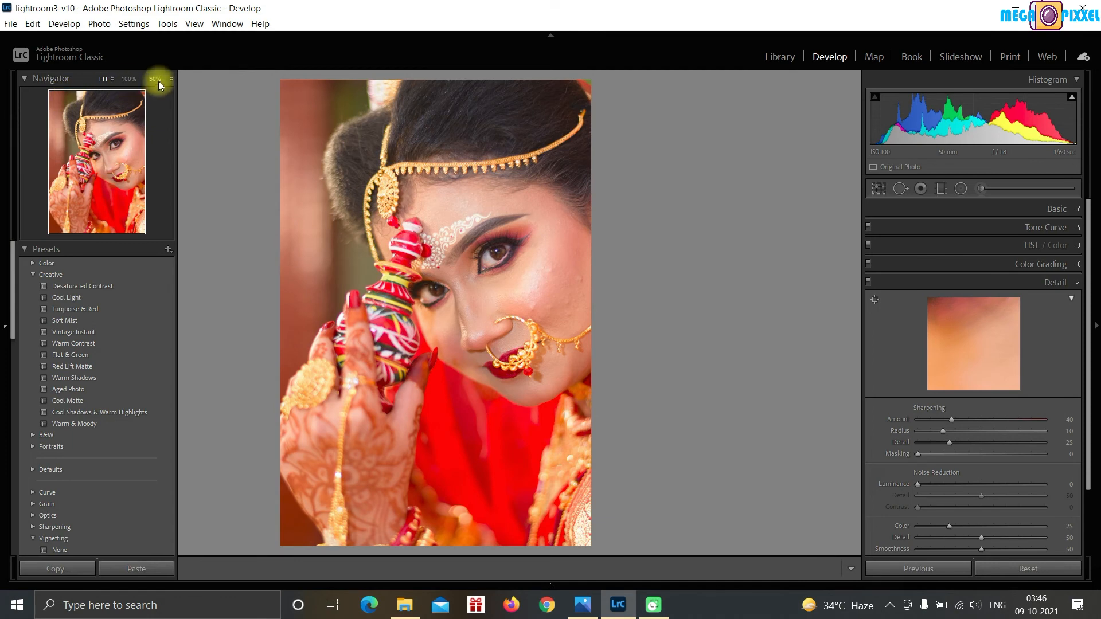
left_click(171, 80)
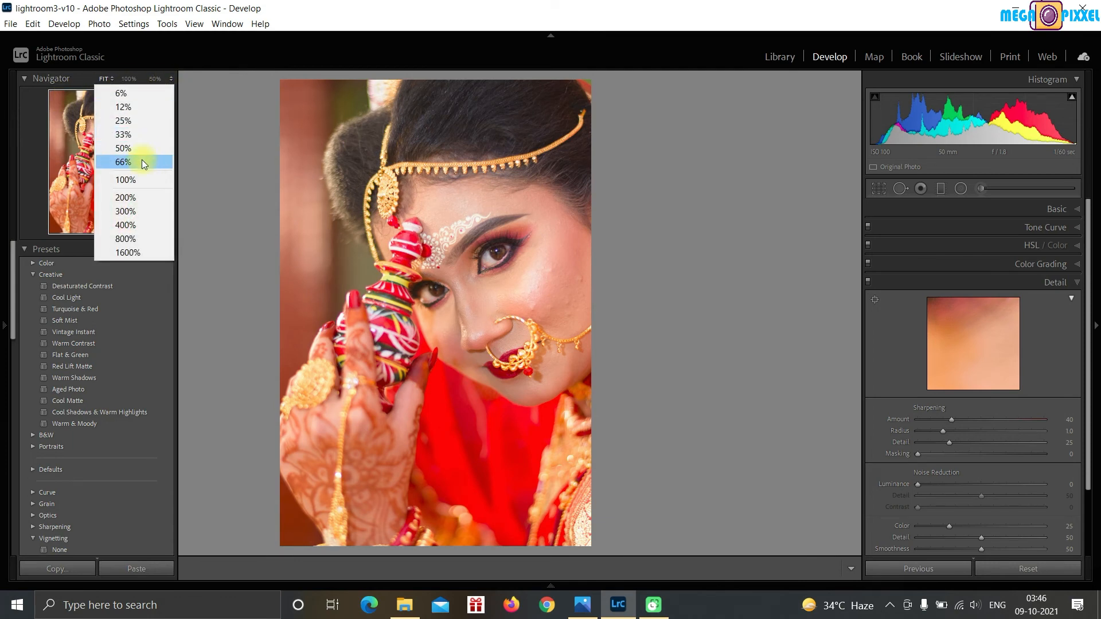
left_click(137, 135)
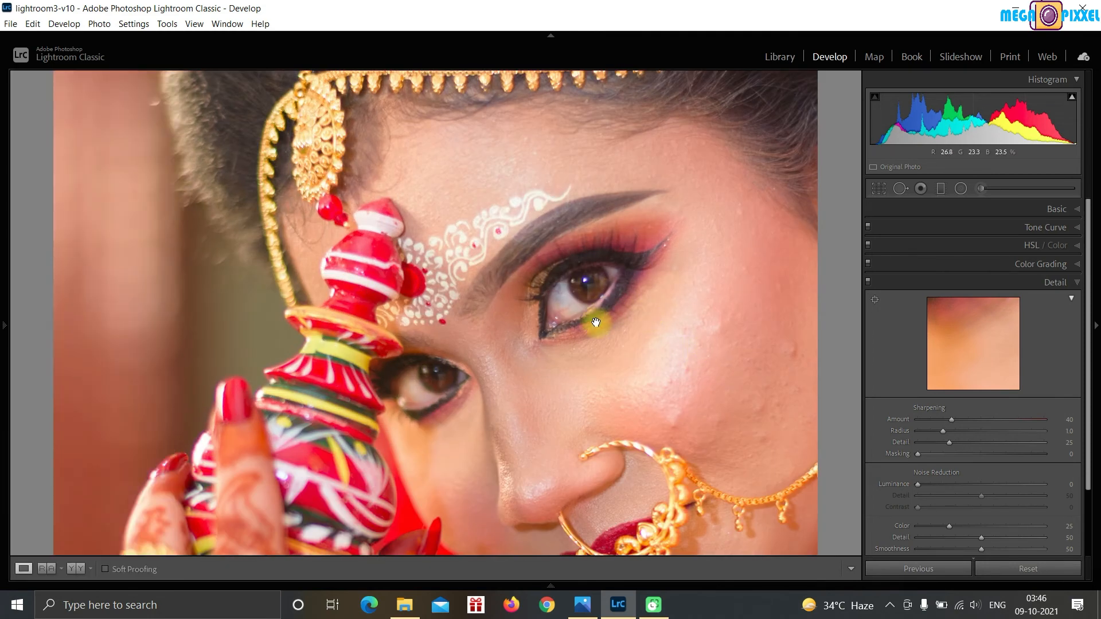
Activate the Adjustment Brush, reset its effect sliders and choose the Iris Enhance effect preset.
left_click(982, 189)
double_click(879, 230)
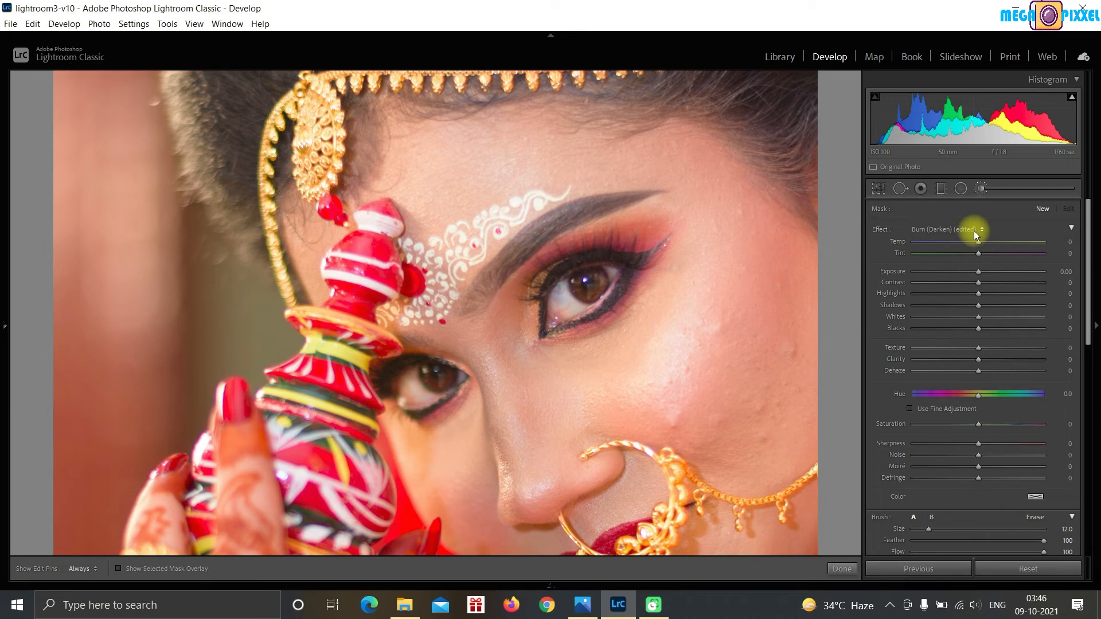
scroll(935, 431, "down", 3)
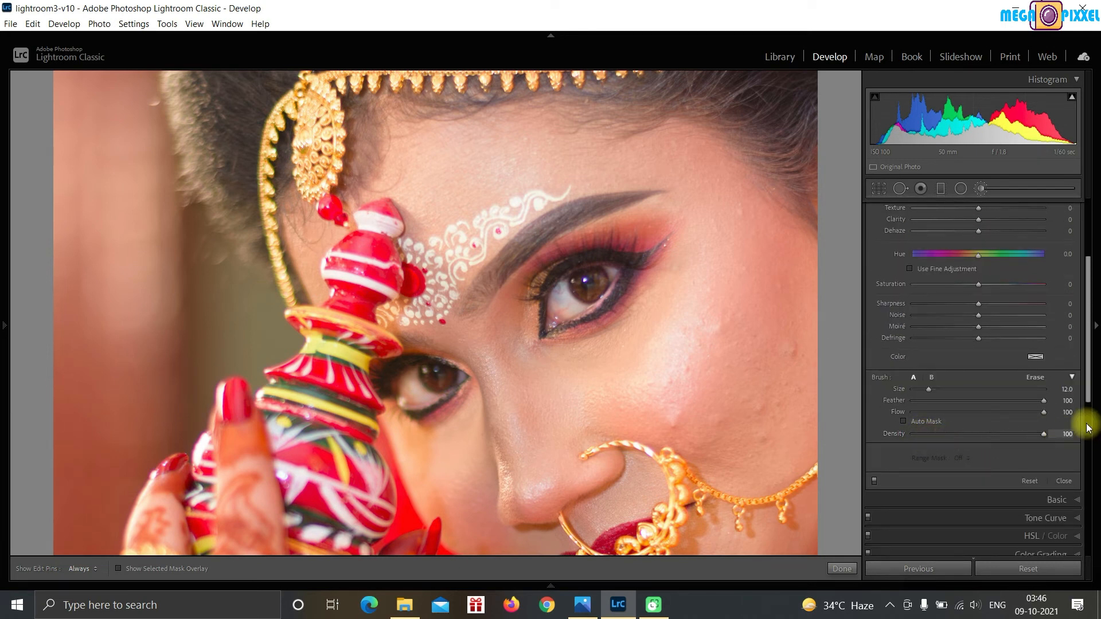
scroll(1014, 386, "up", 3)
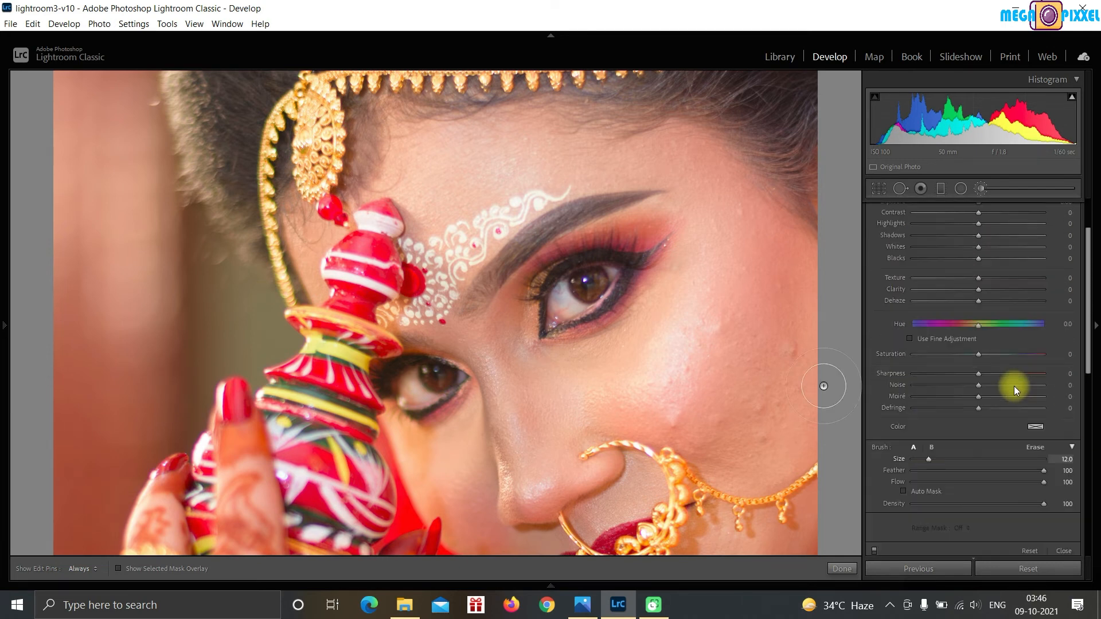
left_click(980, 191)
left_click(982, 192)
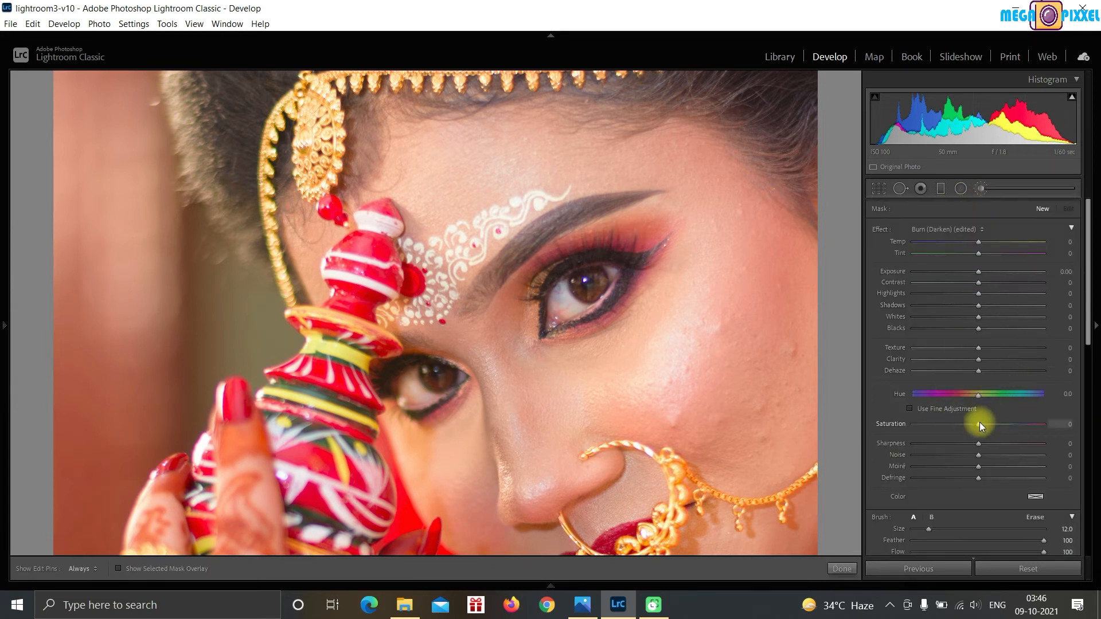
left_click(977, 229)
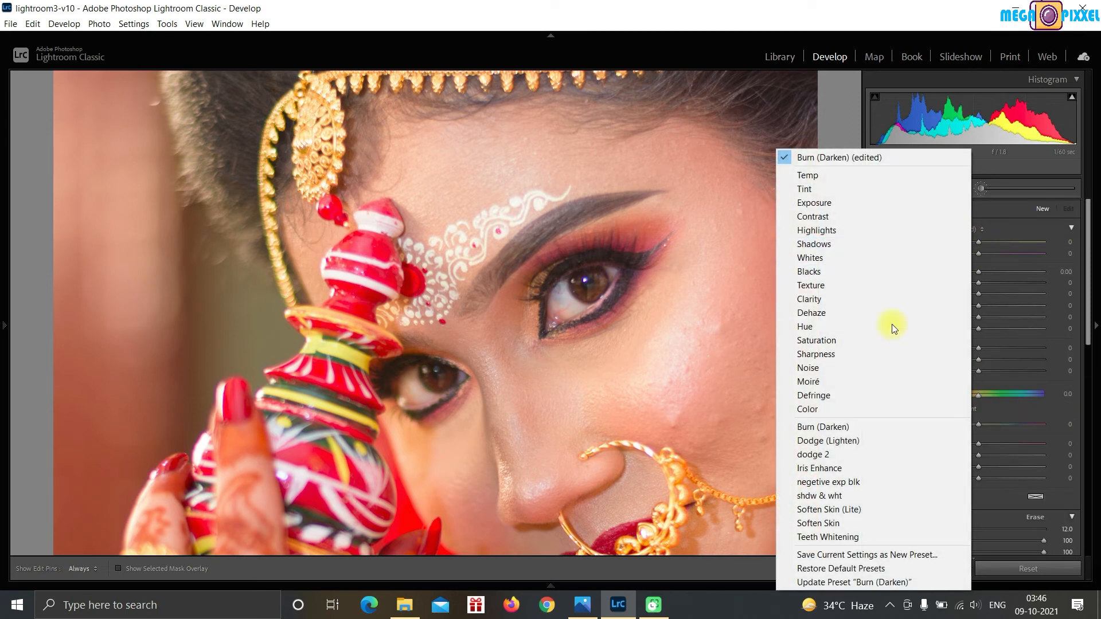
left_click(856, 469)
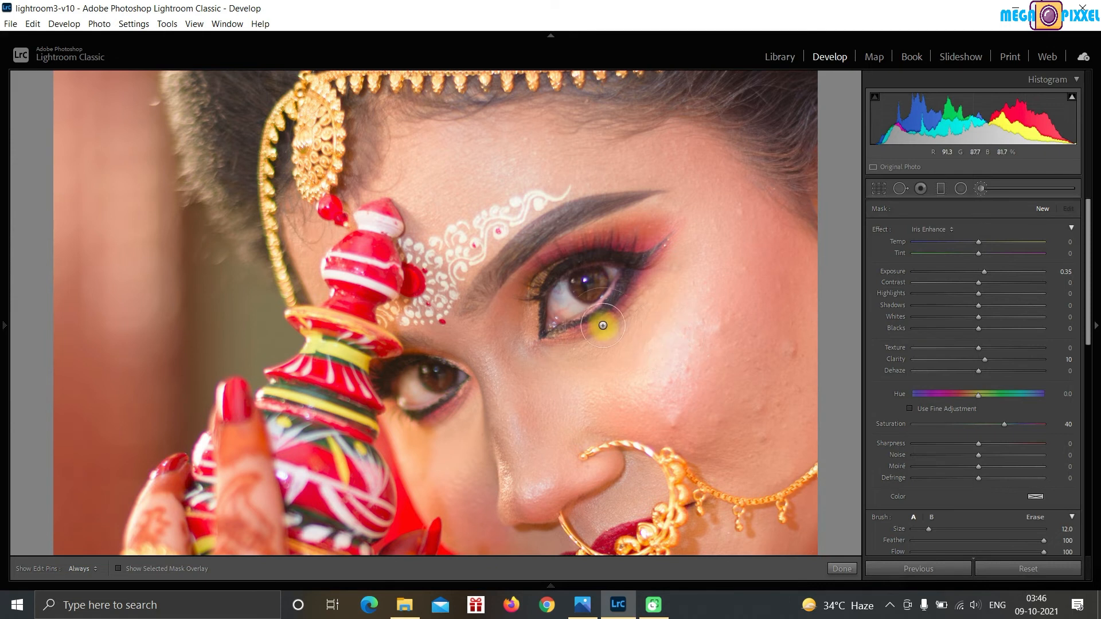
Reduce the brush size to 5, paint the Iris Enhance effect over both of the bride's eyes and finish the brush edit.
scroll(587, 298, "down", 2)
scroll(586, 282, "down", 2)
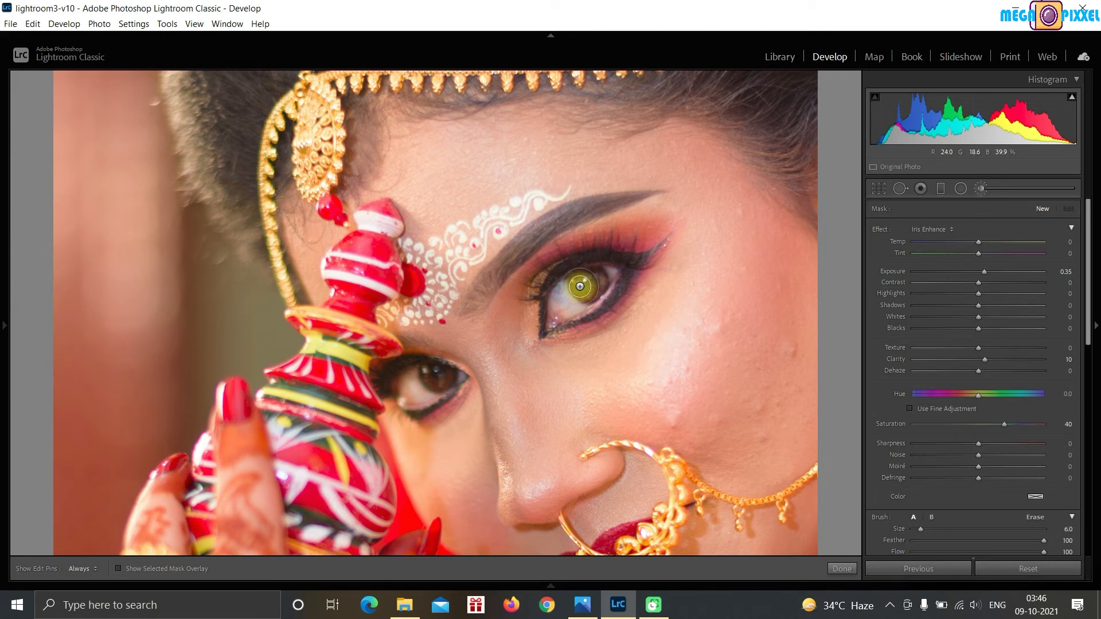
mouse_move(572, 291)
left_mouse_down()
mouse_move(556, 315)
mouse_move(591, 276)
mouse_move(551, 314)
mouse_move(597, 278)
mouse_move(554, 320)
left_mouse_up()
mouse_move(445, 379)
left_mouse_down()
mouse_move(418, 374)
mouse_move(402, 409)
mouse_move(462, 375)
mouse_move(410, 383)
mouse_move(411, 373)
left_mouse_up()
left_click_drag(608, 283, 557, 315)
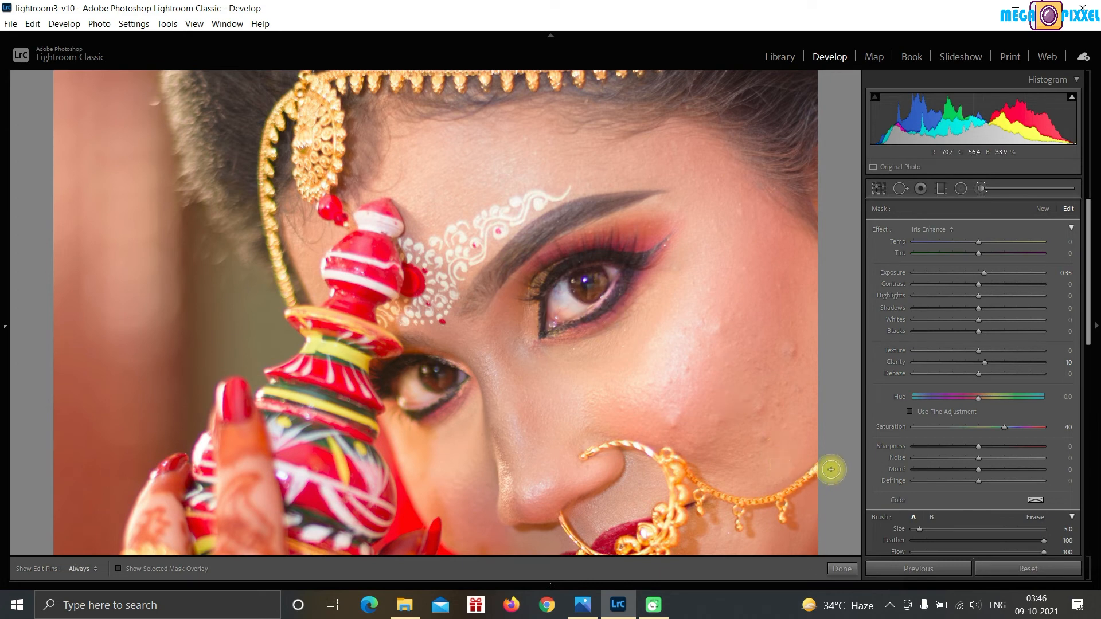
left_click(848, 570)
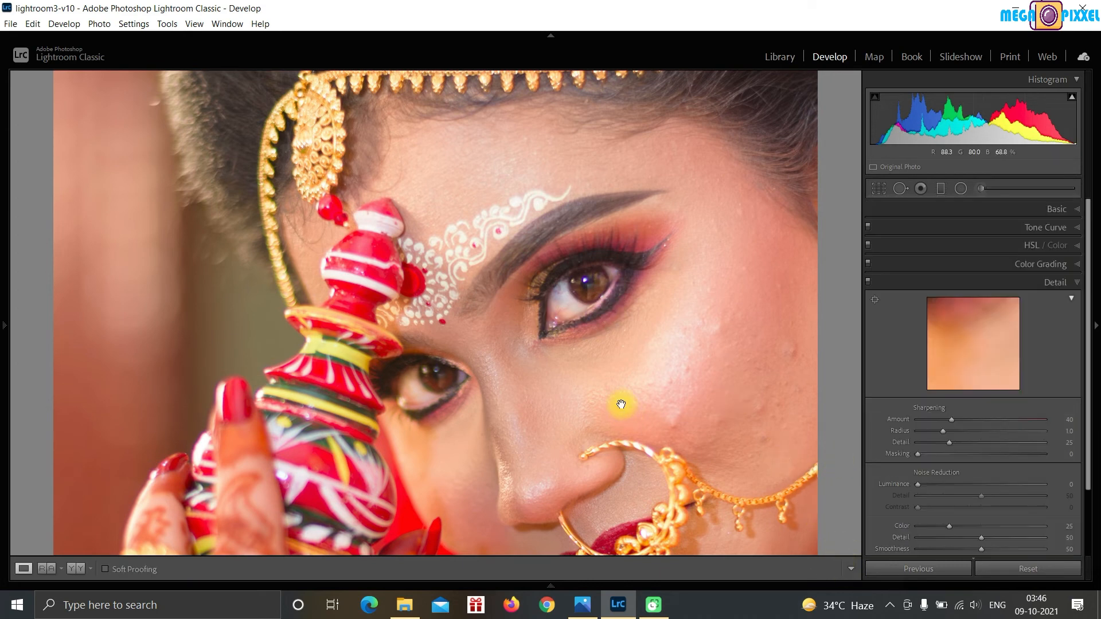
left_click(590, 315)
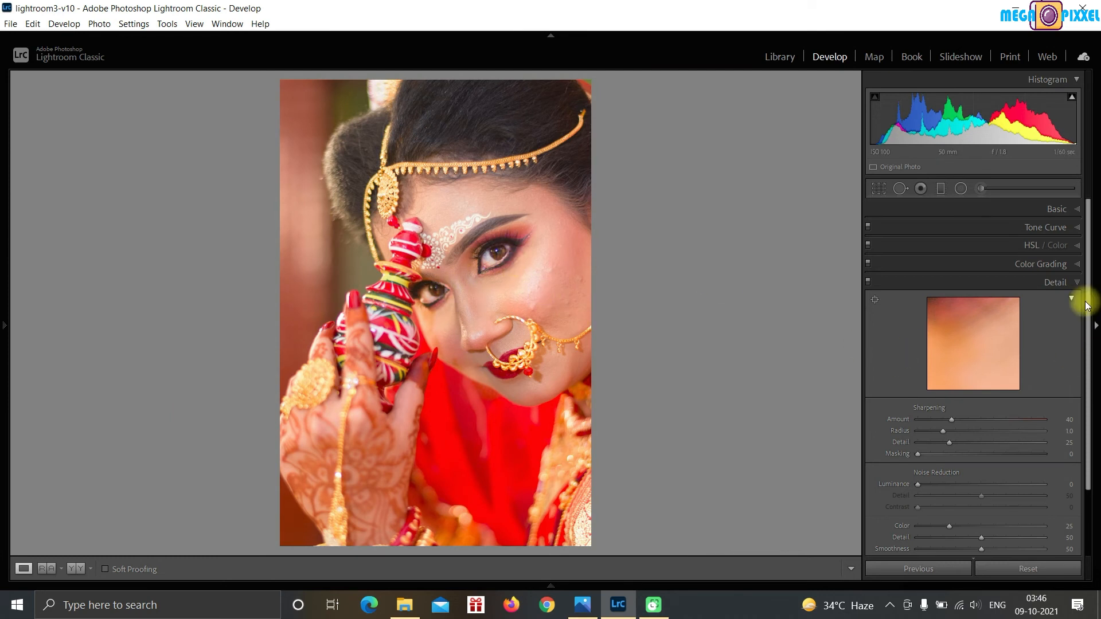
Start a new Adjustment Brush mask on the full portrait and choose the Soften Skin effect preset.
left_click(978, 191)
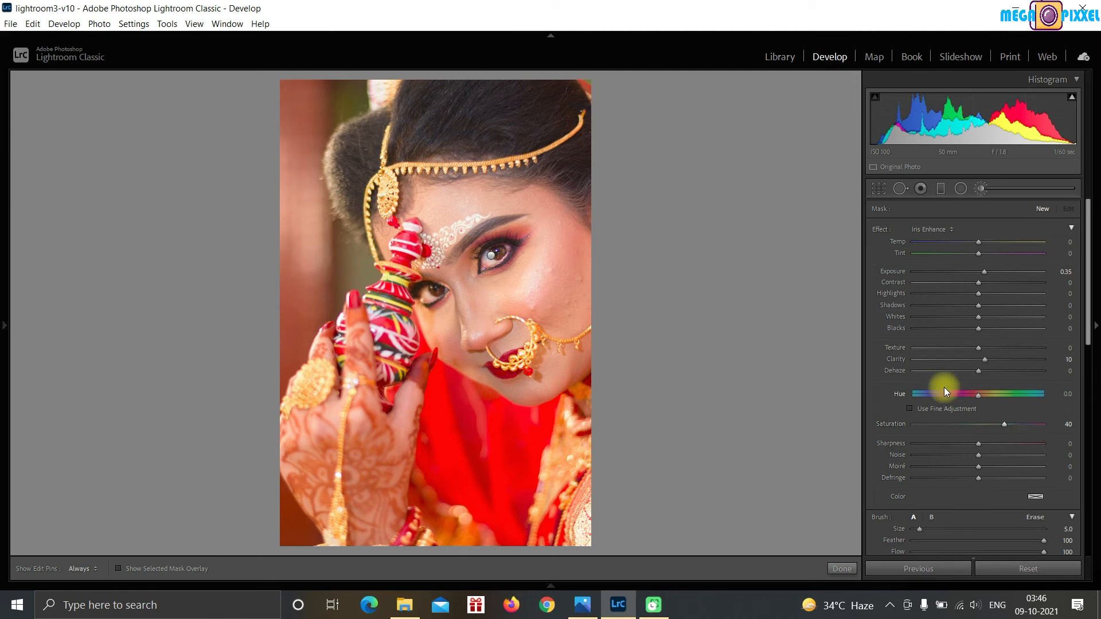
scroll(937, 354, "down", 3)
scroll(938, 354, "down", 3)
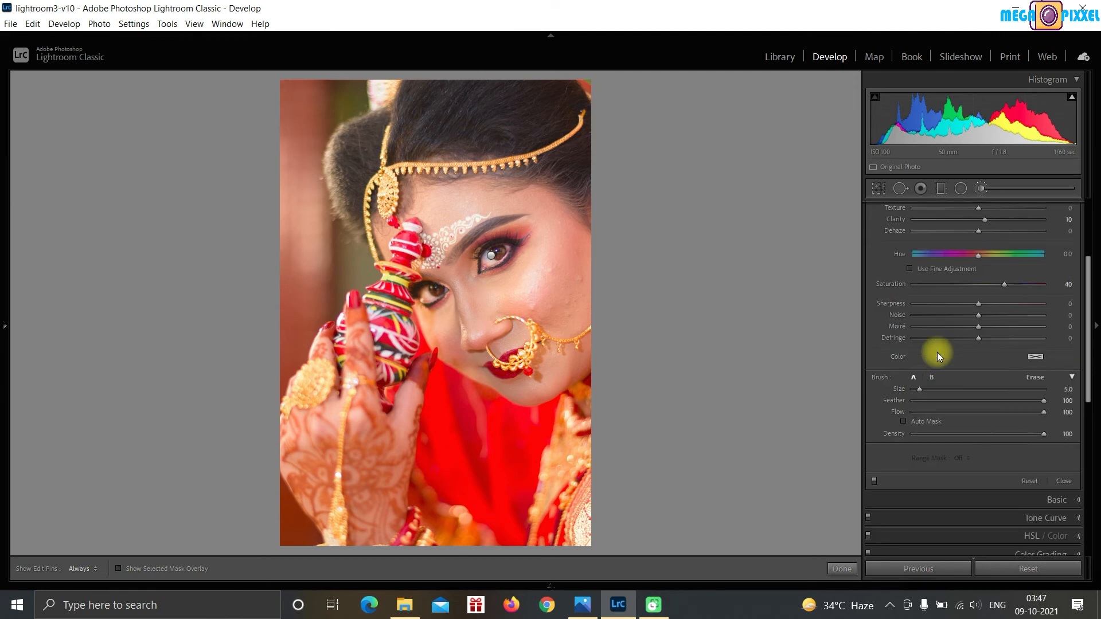
scroll(937, 353, "up", 3)
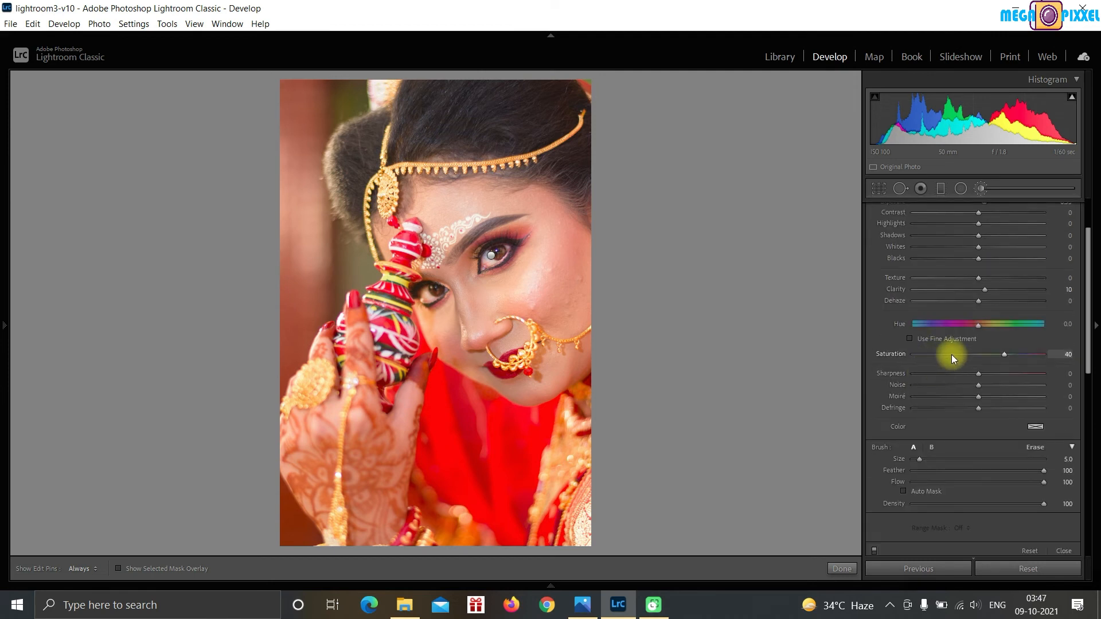
scroll(952, 354, "up", 3)
left_click(947, 228)
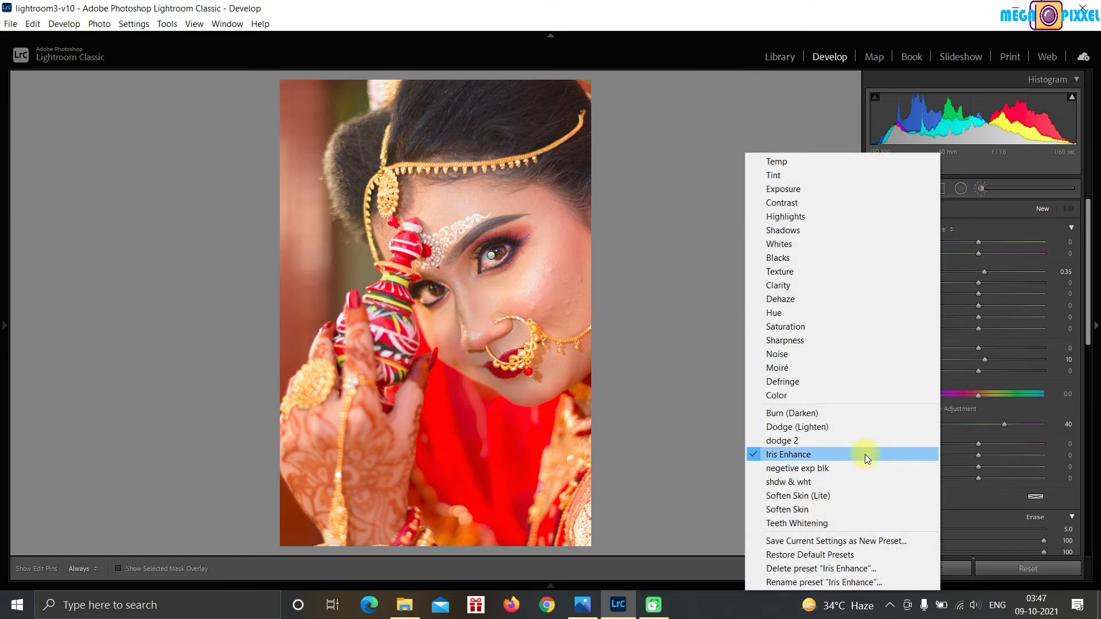
left_click(807, 511)
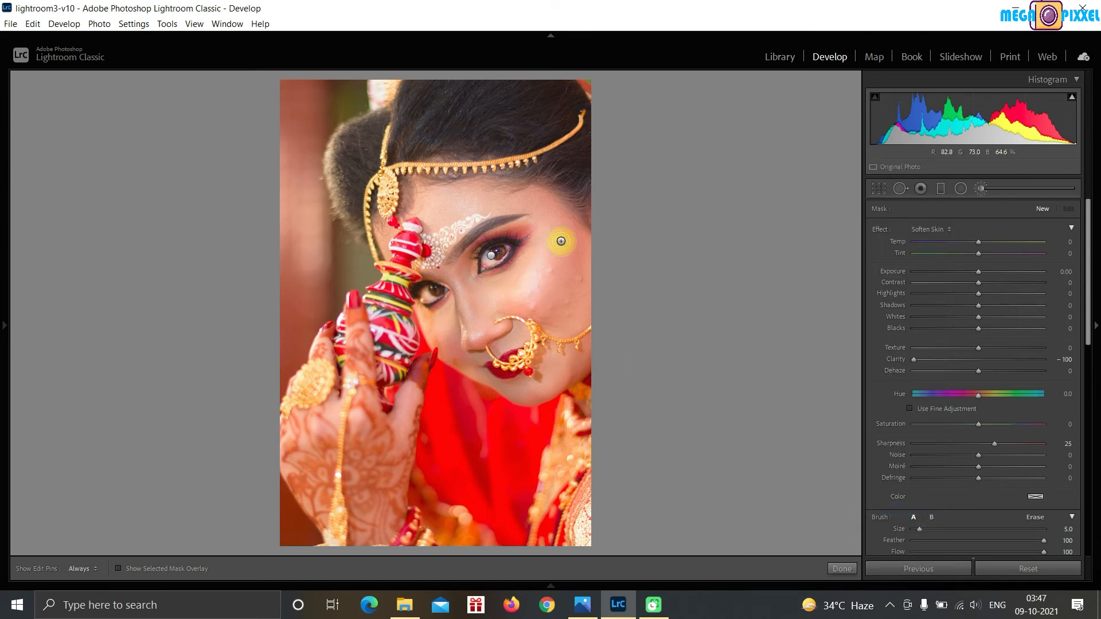
Paint the Soften Skin effect over the forehead, nose, cheeks and chin, and check the finished face close up.
mouse_move(561, 229)
left_mouse_down()
mouse_move(520, 307)
mouse_move(556, 245)
mouse_move(549, 310)
mouse_move(571, 232)
mouse_move(577, 311)
mouse_move(593, 246)
mouse_move(570, 324)
mouse_move(549, 246)
mouse_move(532, 291)
mouse_move(513, 201)
left_mouse_up()
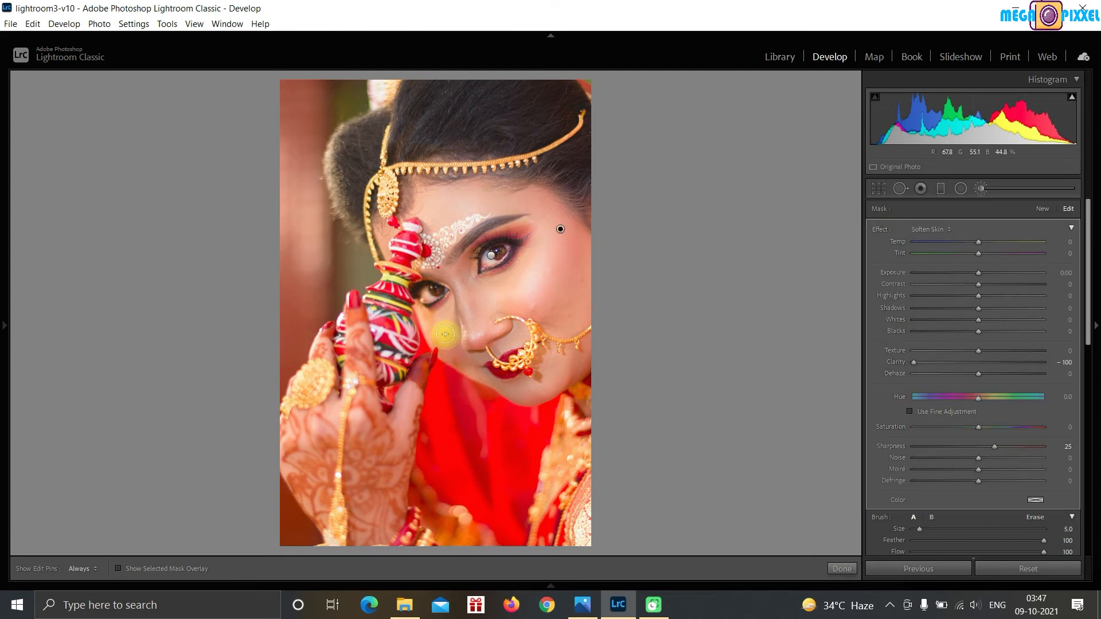
key("h")
mouse_move(478, 328)
left_mouse_down()
mouse_move(474, 313)
mouse_move(480, 325)
left_mouse_up()
mouse_move(537, 395)
left_mouse_down()
mouse_move(556, 374)
mouse_move(544, 384)
left_mouse_up()
mouse_move(499, 300)
left_mouse_down()
mouse_move(584, 291)
mouse_move(570, 247)
mouse_move(607, 335)
left_mouse_up()
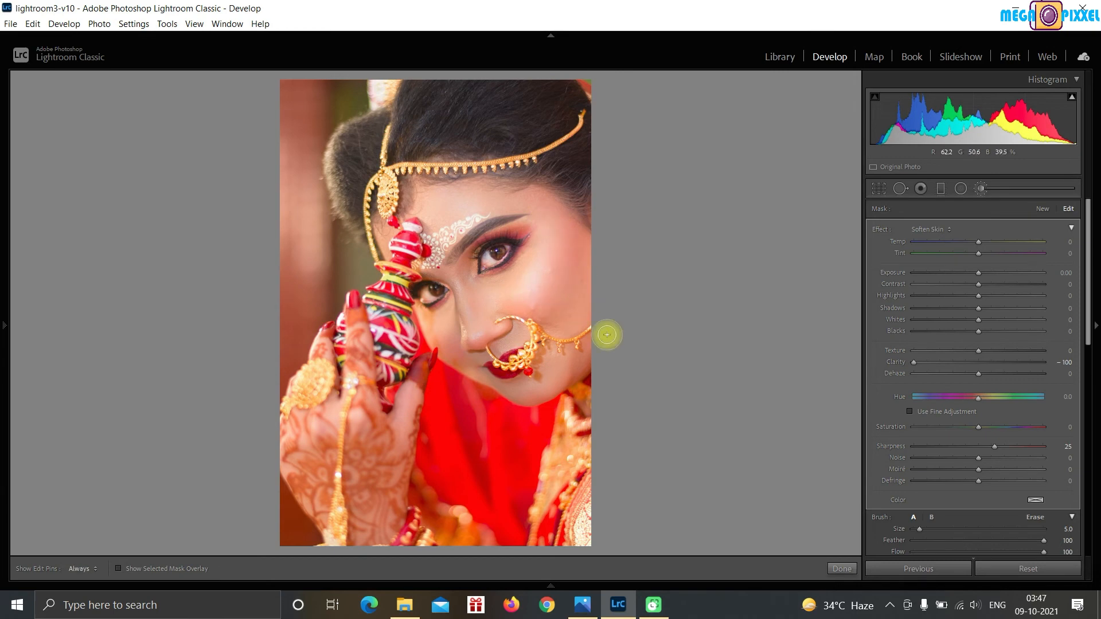
left_click(842, 569)
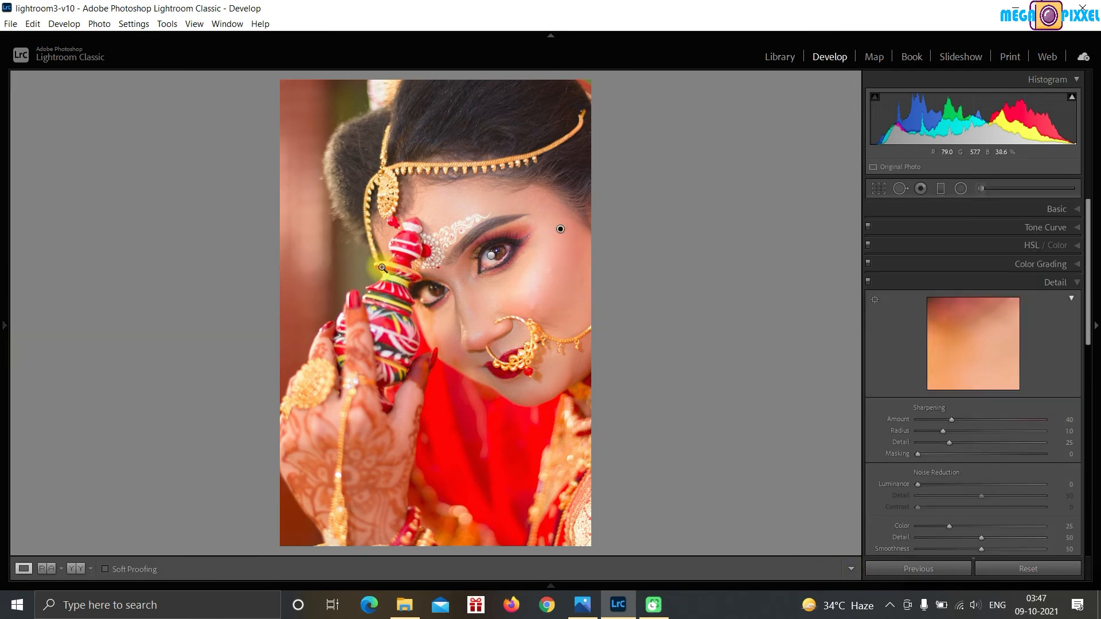
left_click(551, 267)
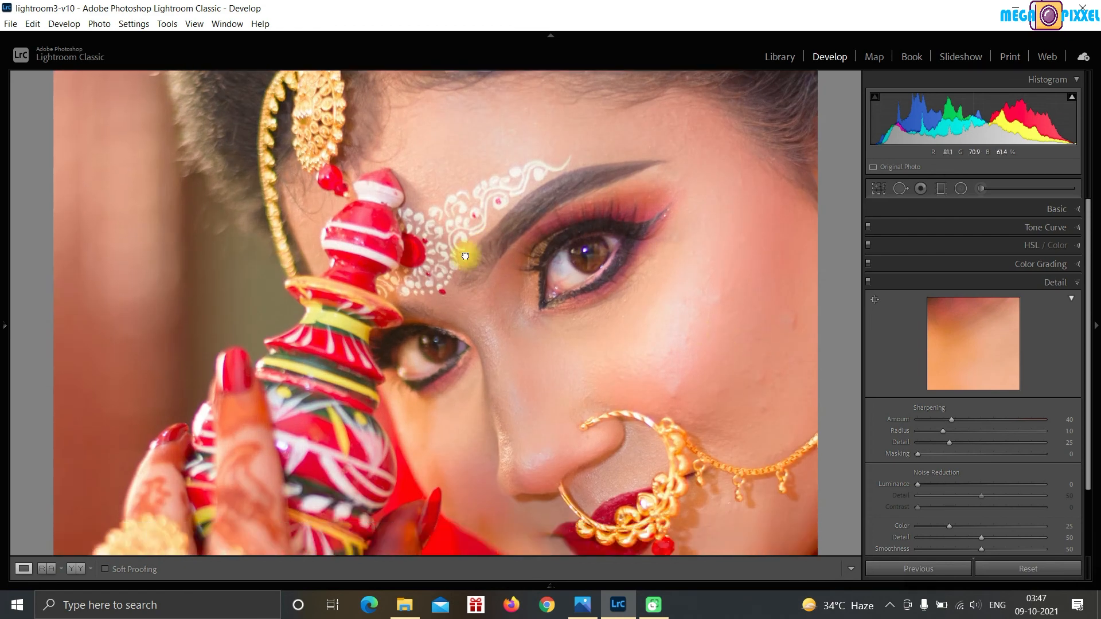
left_click_drag(465, 257, 655, 281)
left_click_drag(705, 242, 534, 291)
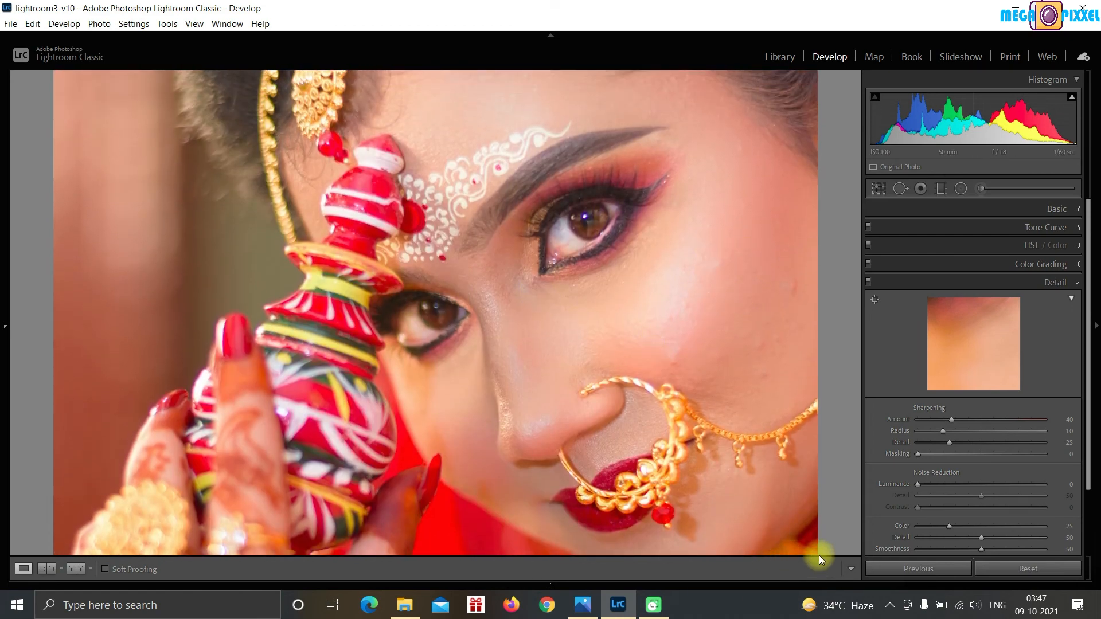
left_click(683, 410)
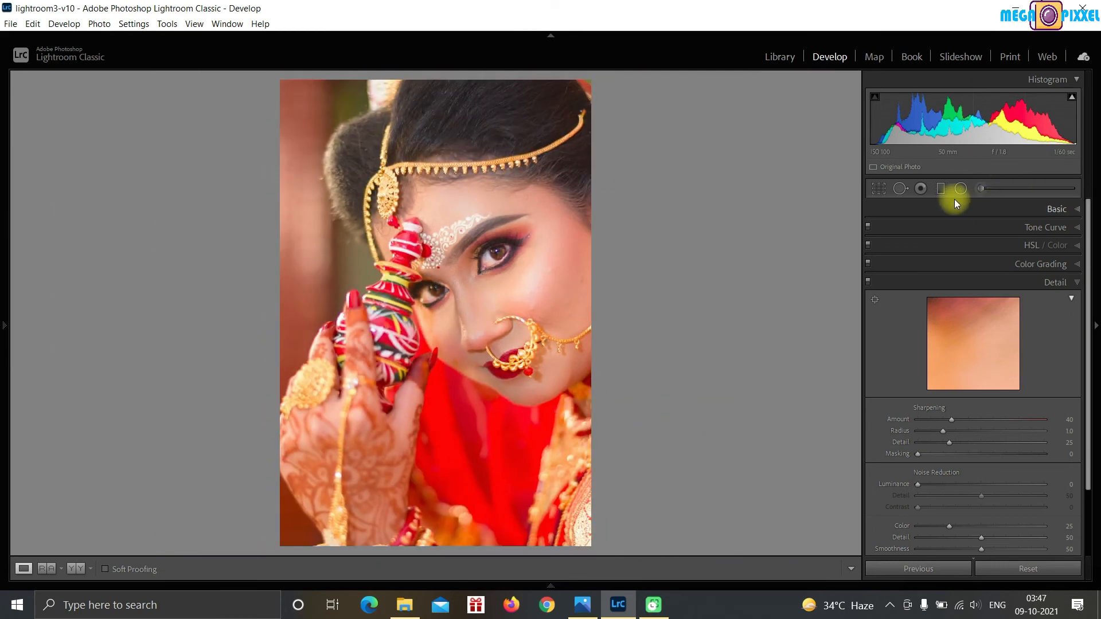
Reactivate the Adjustment Brush and move on to the bridal portrait two photos ahead.
left_click(966, 191)
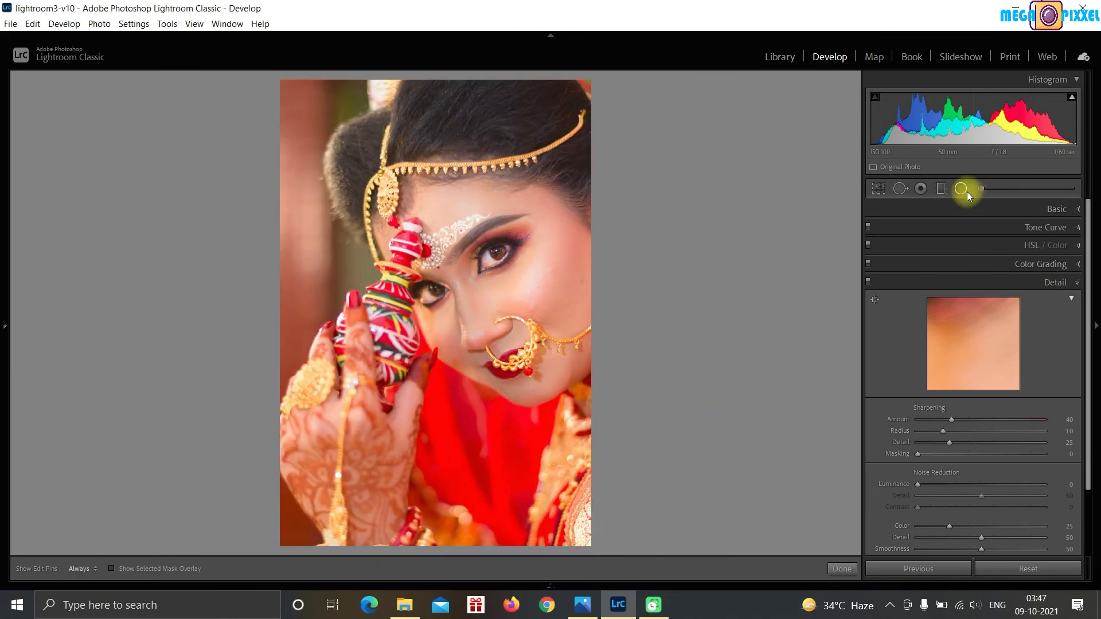
left_click(981, 189)
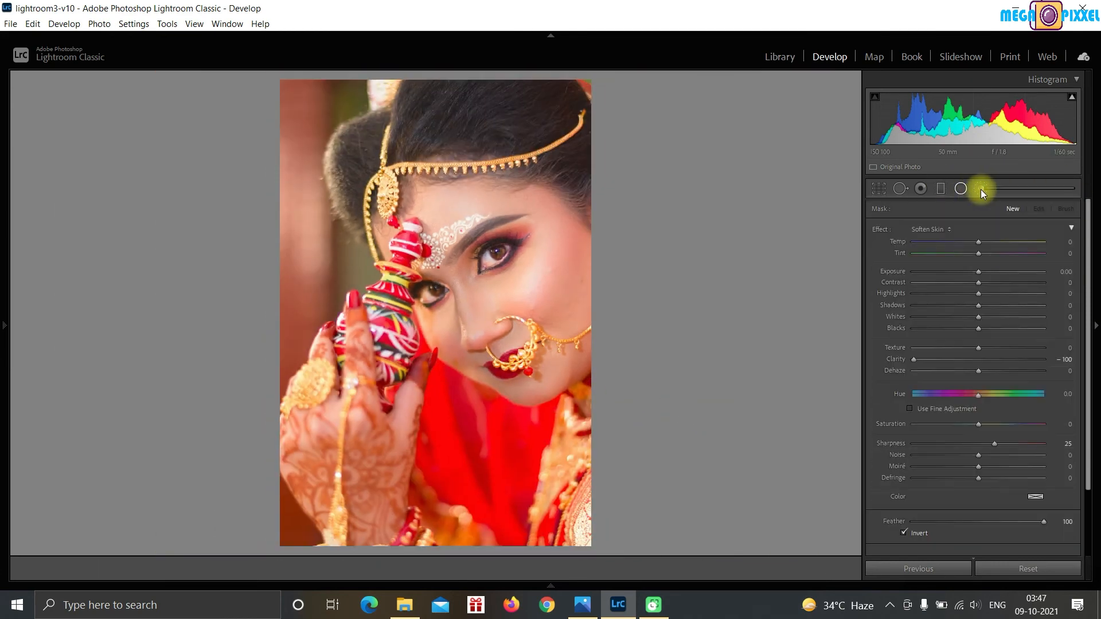
left_click(946, 228)
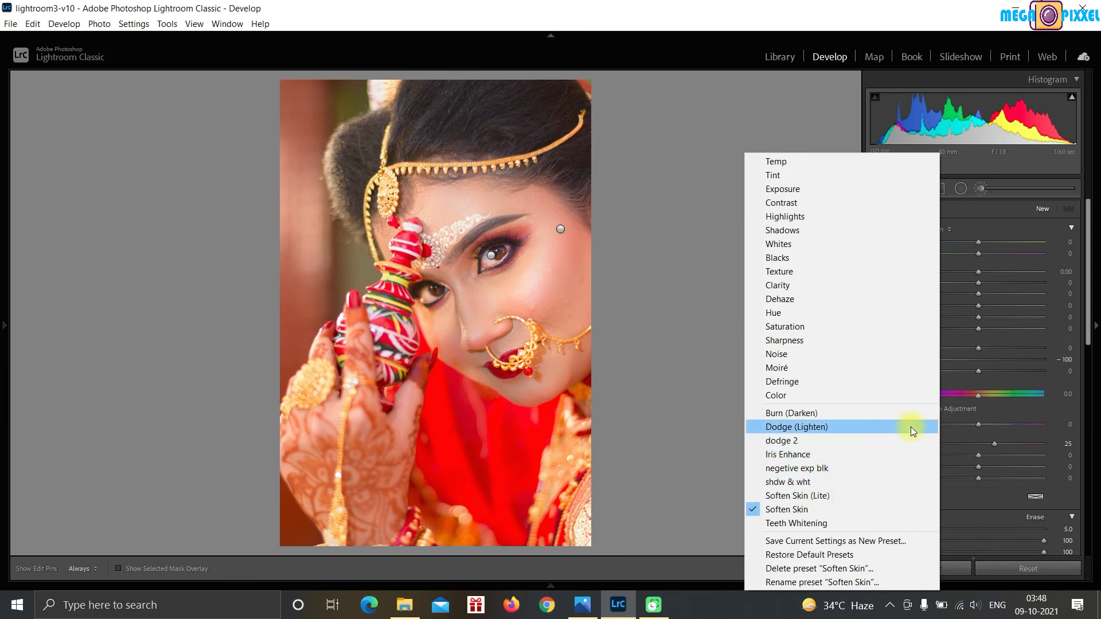
left_click(713, 508)
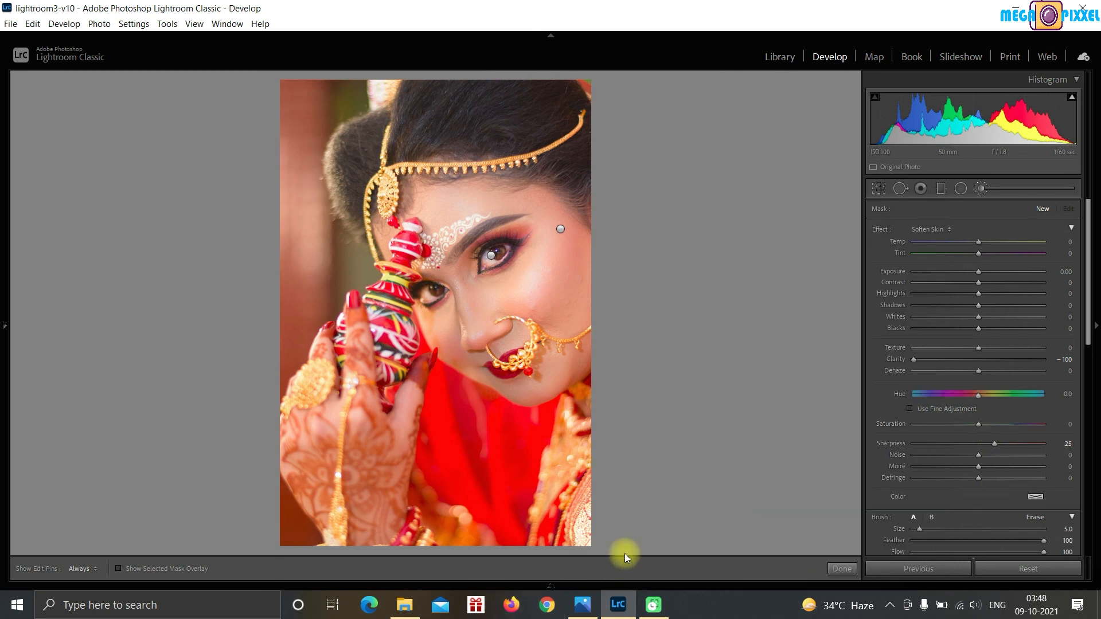
key("Right")
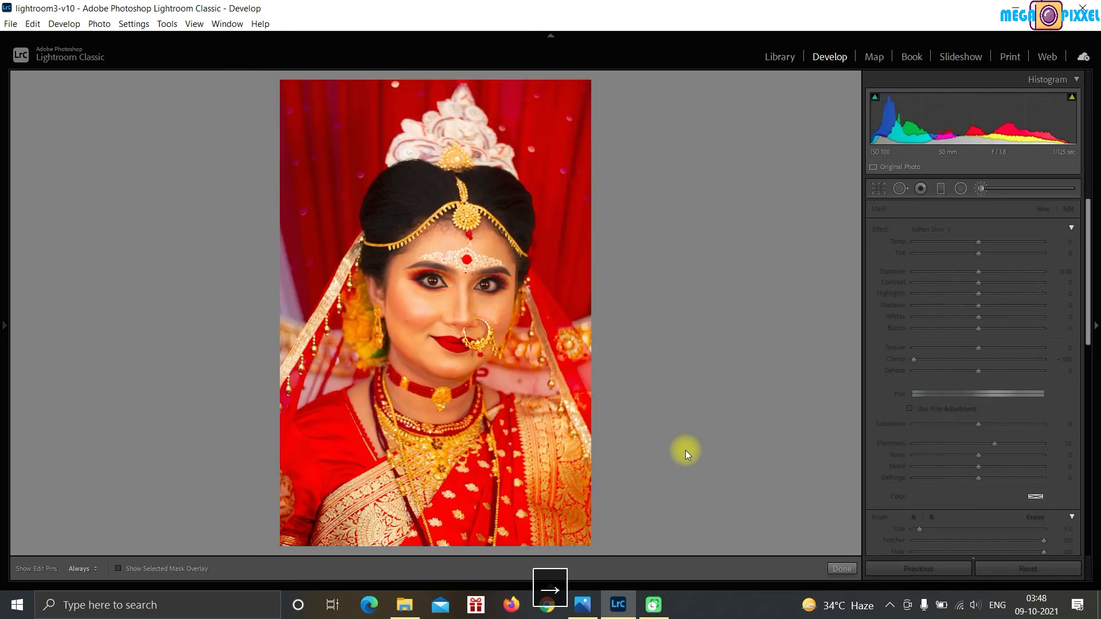
key("Right")
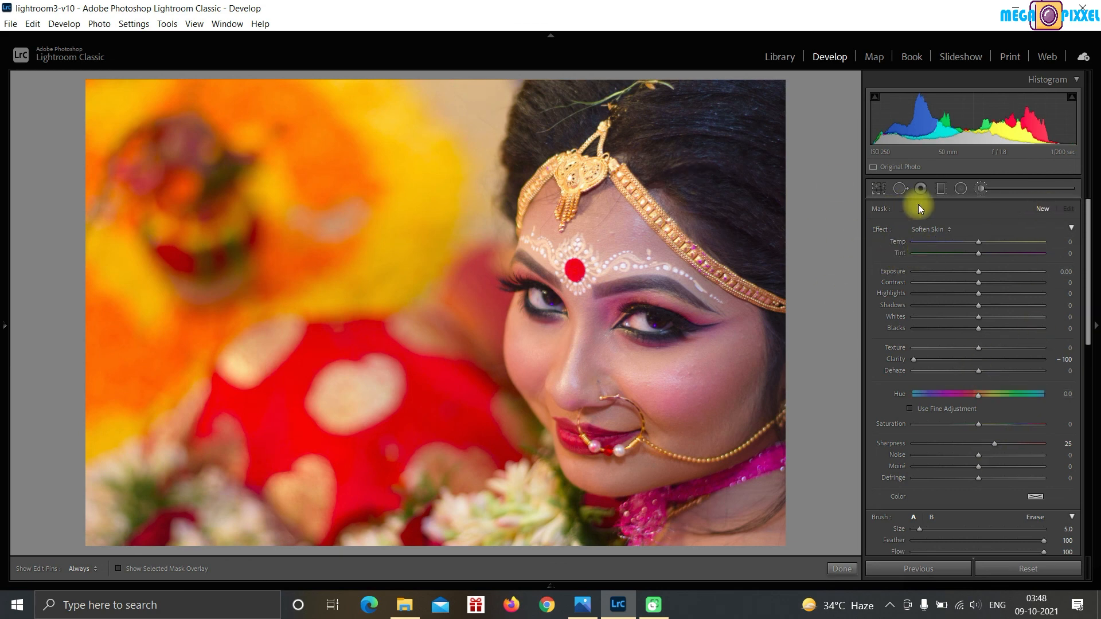
Choose the Iris Enhance preset, reduce the brush size to 4 and paint over both eyes of the bride.
left_click(945, 227)
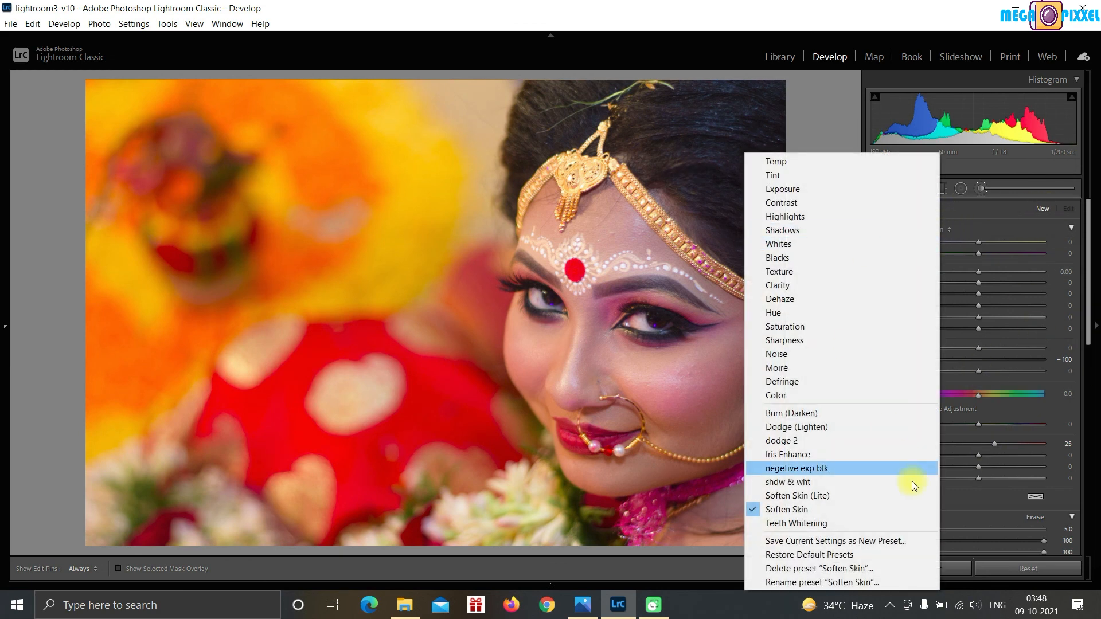
left_click(820, 456)
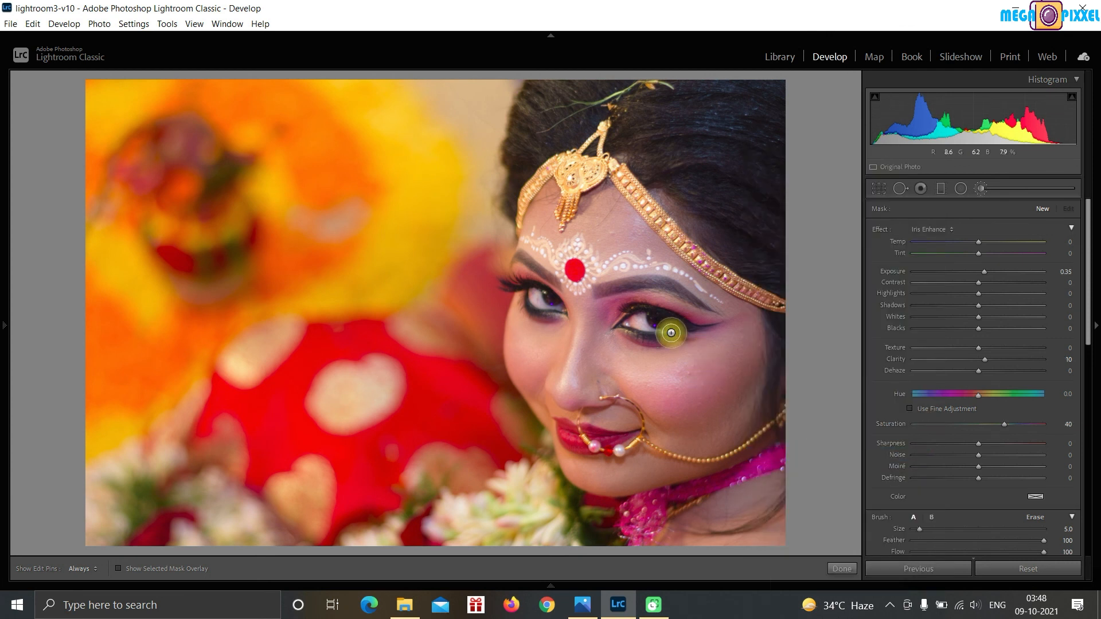
scroll(651, 331, "down", 2)
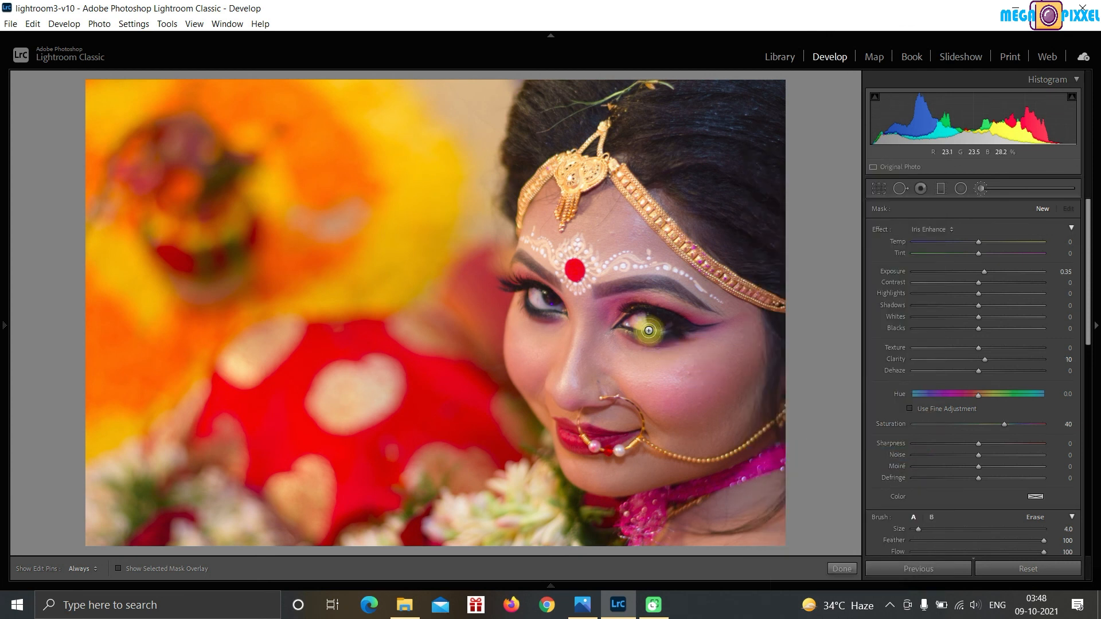
left_click_drag(631, 323, 661, 322)
mouse_move(569, 300)
left_mouse_down()
mouse_move(528, 295)
mouse_move(542, 299)
left_mouse_up()
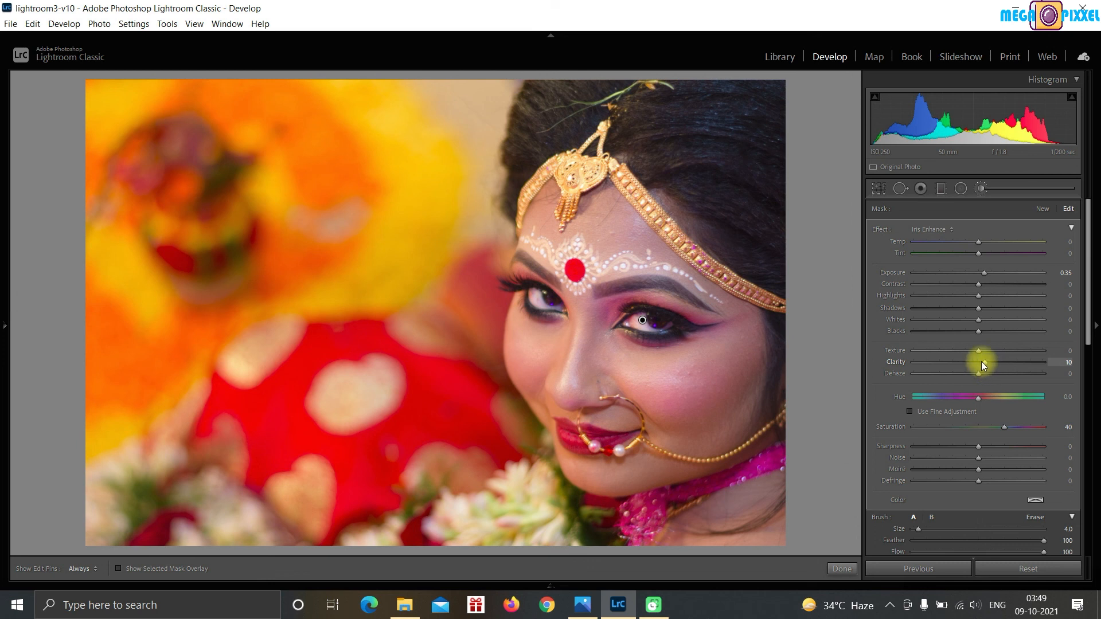
Delete the Iris Enhance brush adjustment through its pin on the bride's eye.
left_click(948, 230)
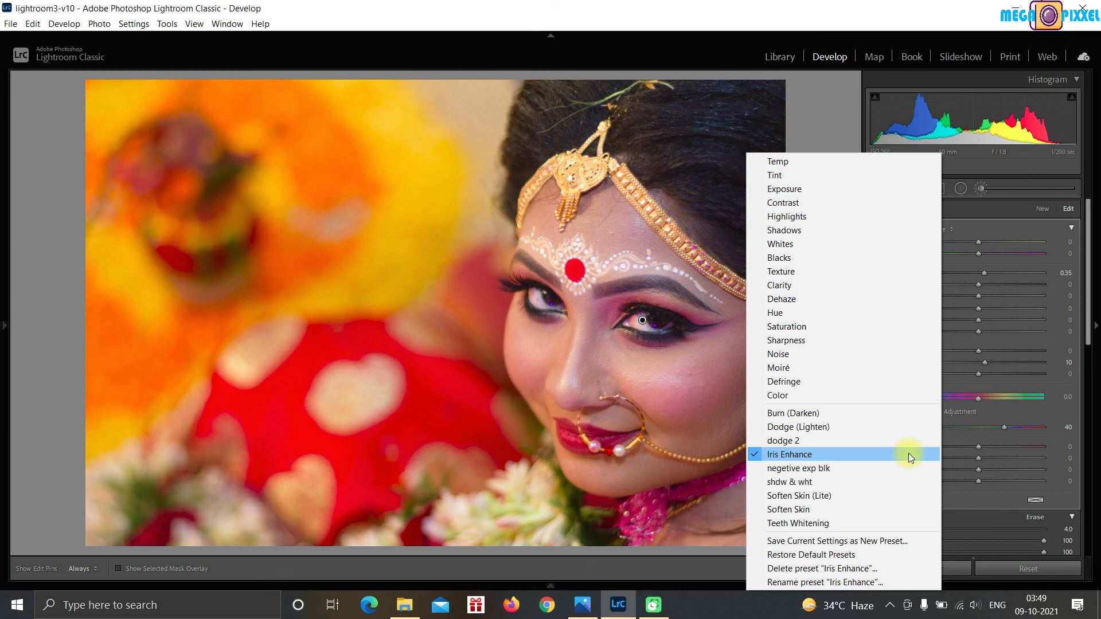
left_click(1009, 229)
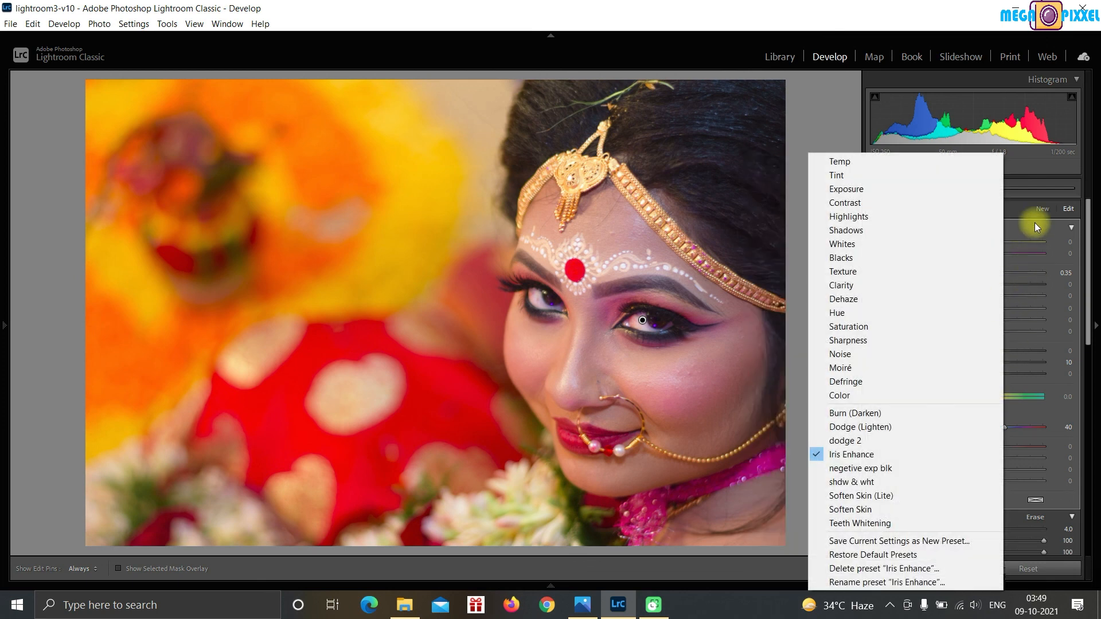
left_click(739, 605)
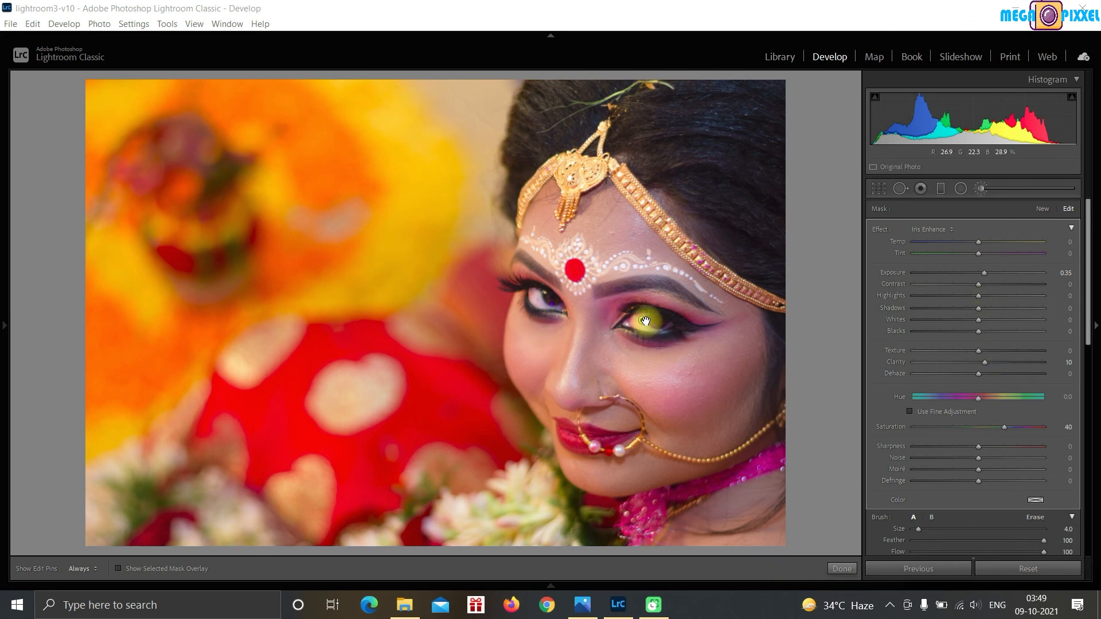
right_click(642, 320)
left_click(673, 344)
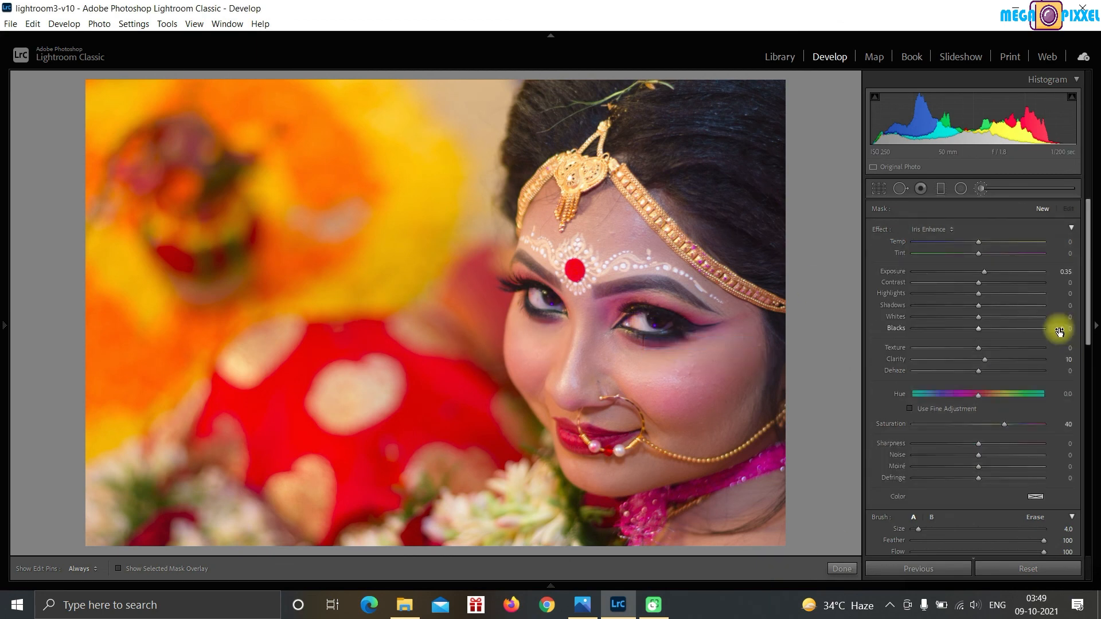